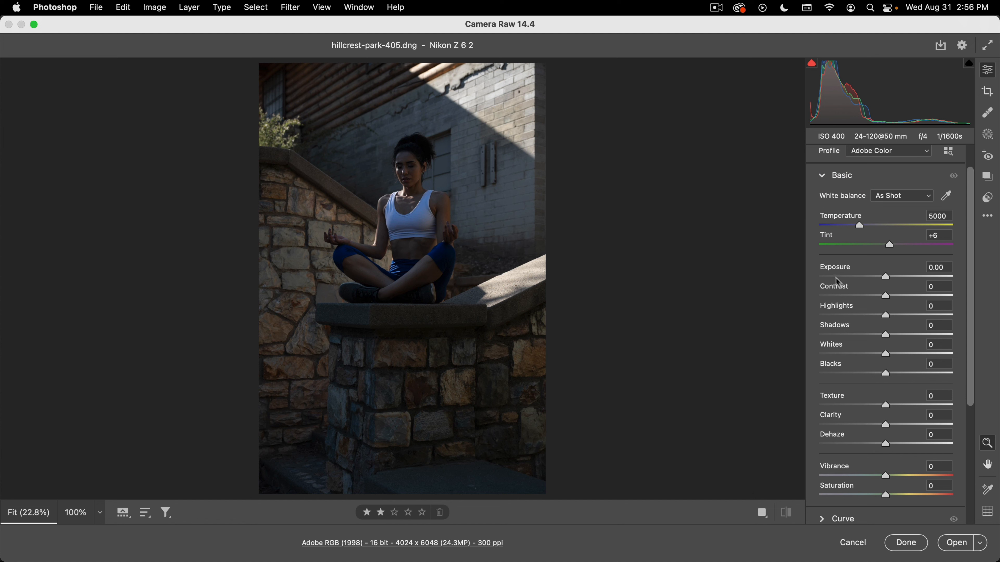
Step: Brighten and warm the photo with Exposure +1.65, Highlights -32, Shadows +8 and Temperature 5900, and collapse the Basic adjustments
{"action": "left_click_drag", "start_coordinate": [888, 279], "coordinate": [907, 275]}
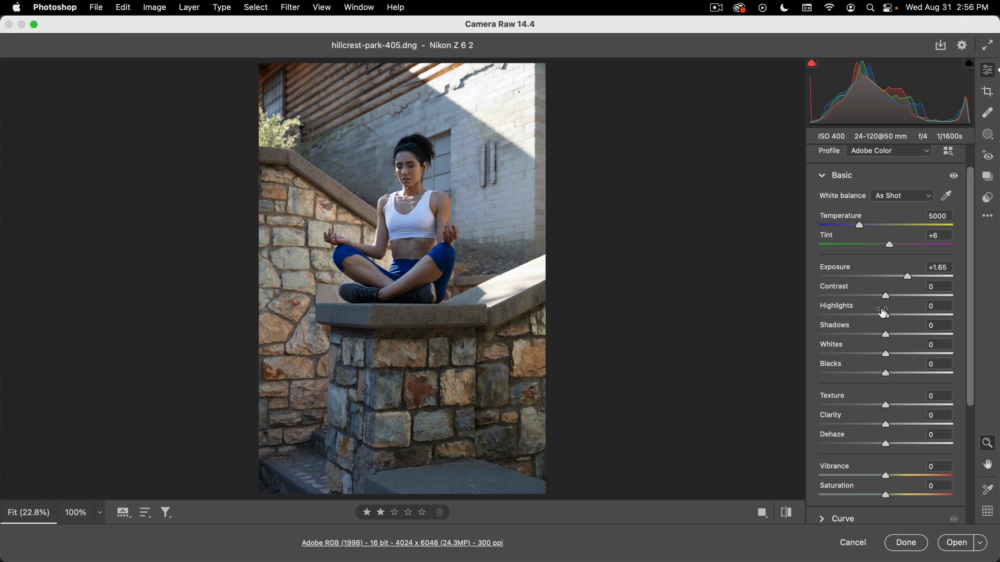
{"action": "left_click_drag", "start_coordinate": [885, 321], "coordinate": [860, 319]}
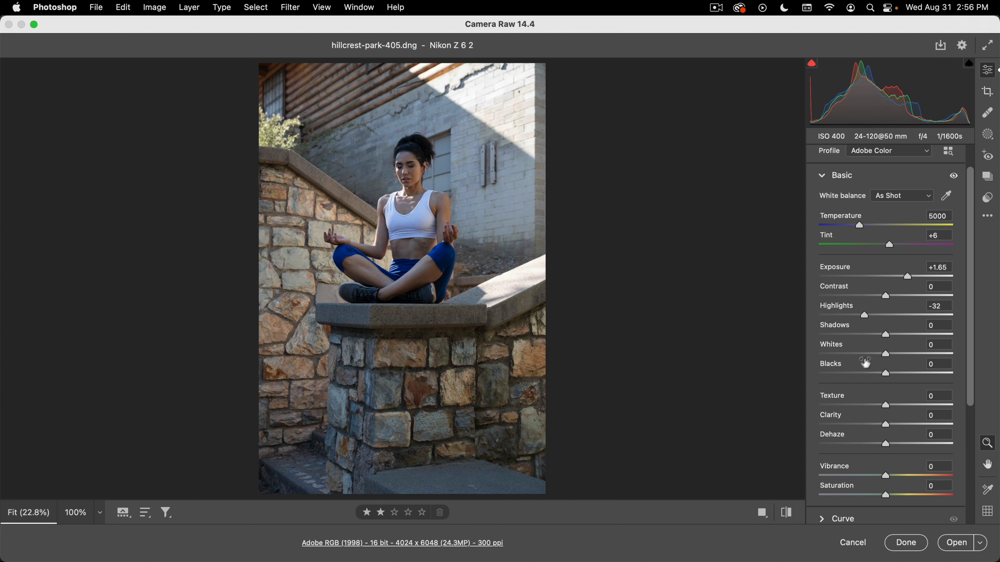
{"action": "left_click_drag", "start_coordinate": [887, 337], "coordinate": [893, 338]}
{"action": "mouse_move", "coordinate": [850, 330]}
{"action": "left_click_drag", "start_coordinate": [859, 226], "coordinate": [871, 226]}
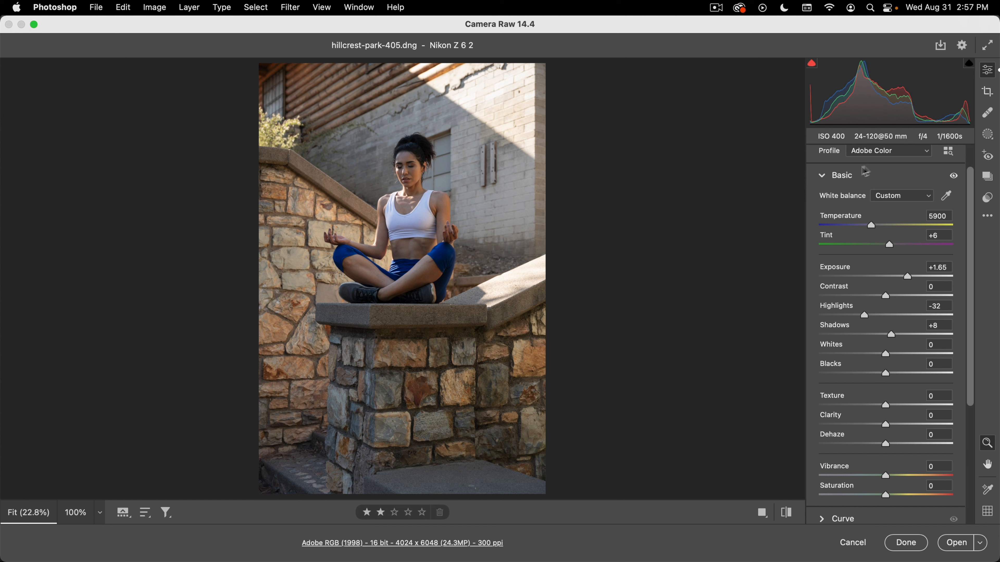
{"action": "left_click", "coordinate": [822, 176]}
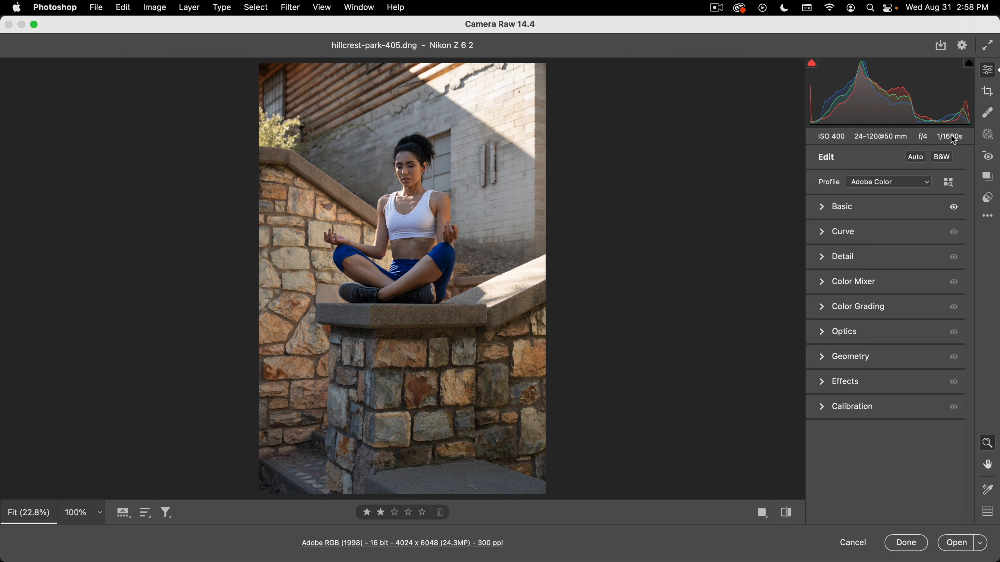
Step: Create a new mask that automatically selects the subject, the meditating woman
{"action": "left_click", "coordinate": [988, 133]}
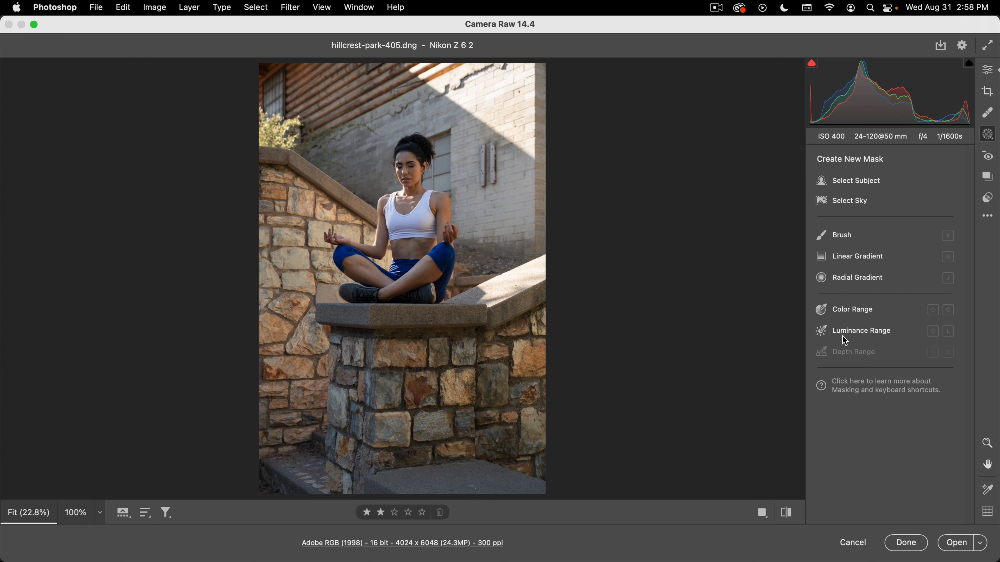
{"action": "mouse_move", "coordinate": [845, 334]}
{"action": "mouse_move", "coordinate": [858, 355]}
{"action": "mouse_move", "coordinate": [848, 192]}
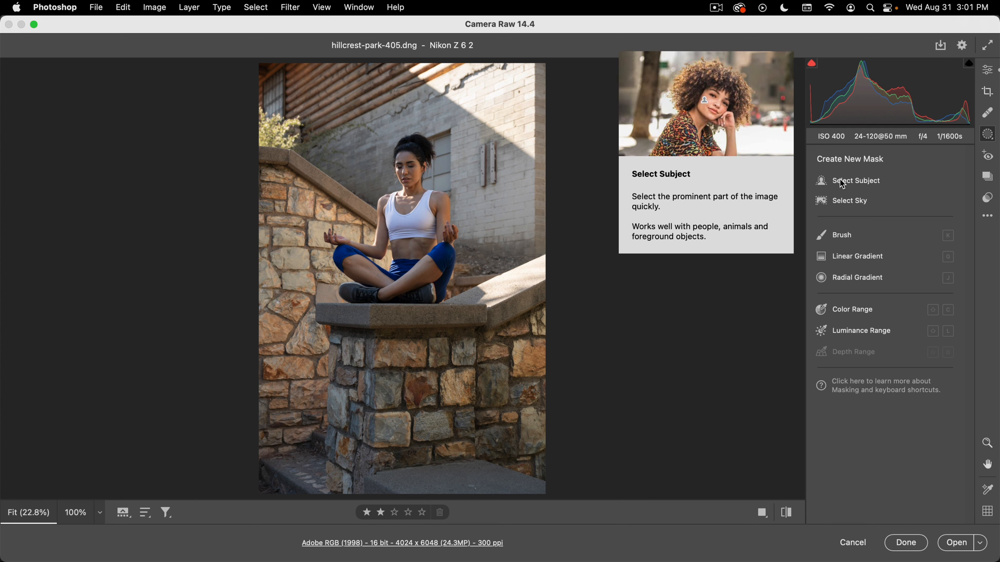
{"action": "left_click", "coordinate": [839, 184]}
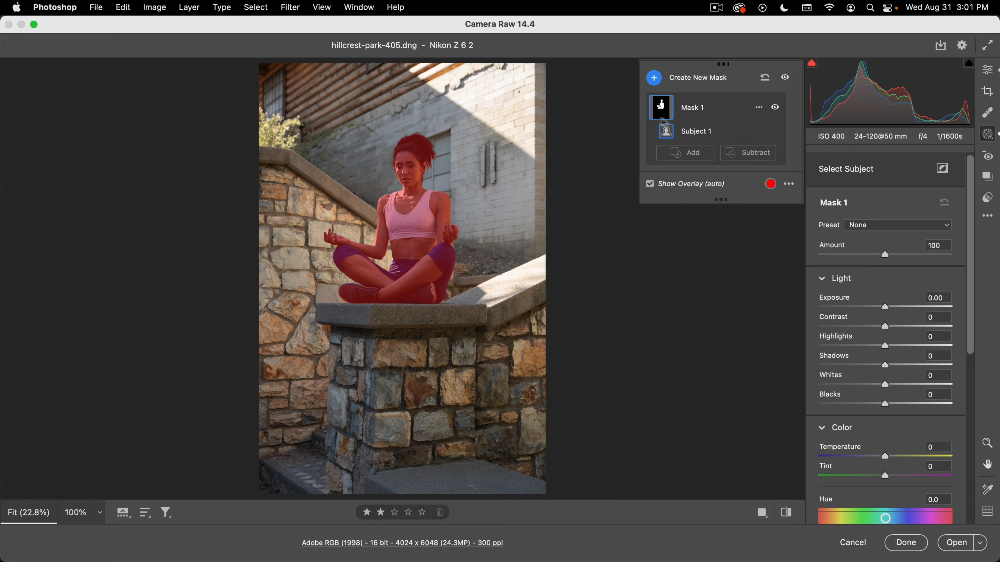
Step: Rename the subject mask "background fog"
{"action": "double_click", "coordinate": [692, 107]}
{"action": "type", "text": "b"}
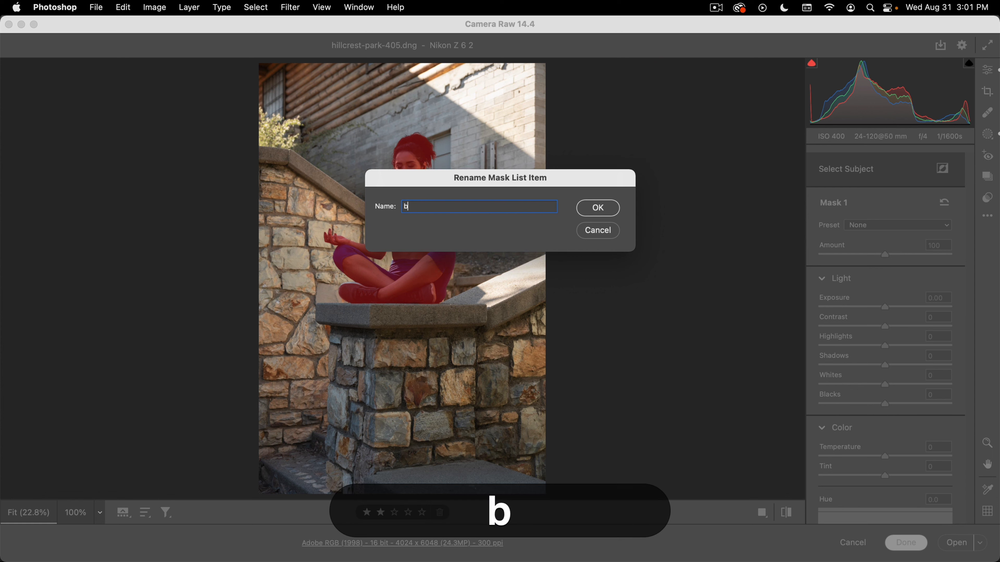
{"action": "type", "text": "ackground fog"}
{"action": "key", "text": "Return"}
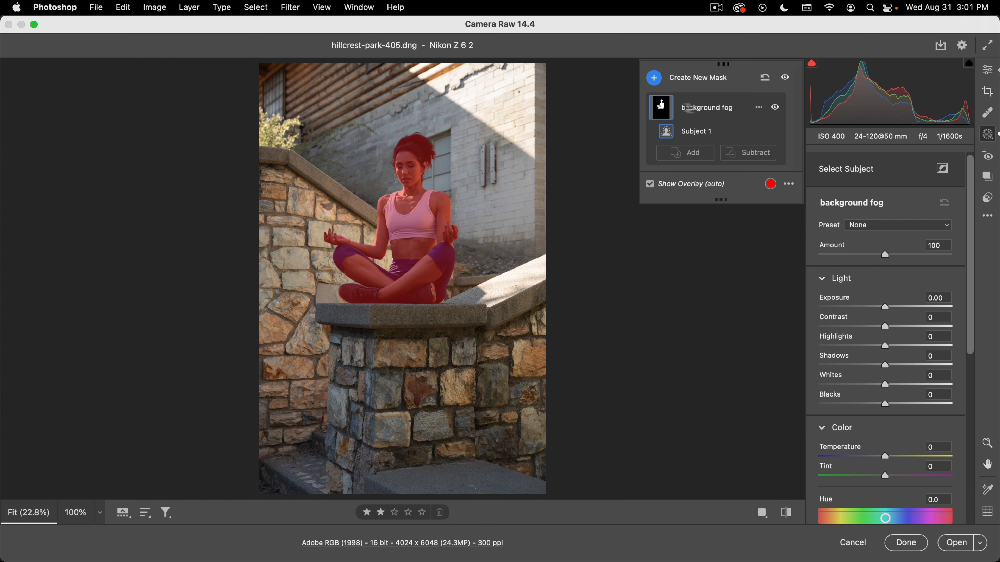
Step: Invert the background fog mask so that it covers everything except the woman
{"action": "left_click", "coordinate": [759, 108]}
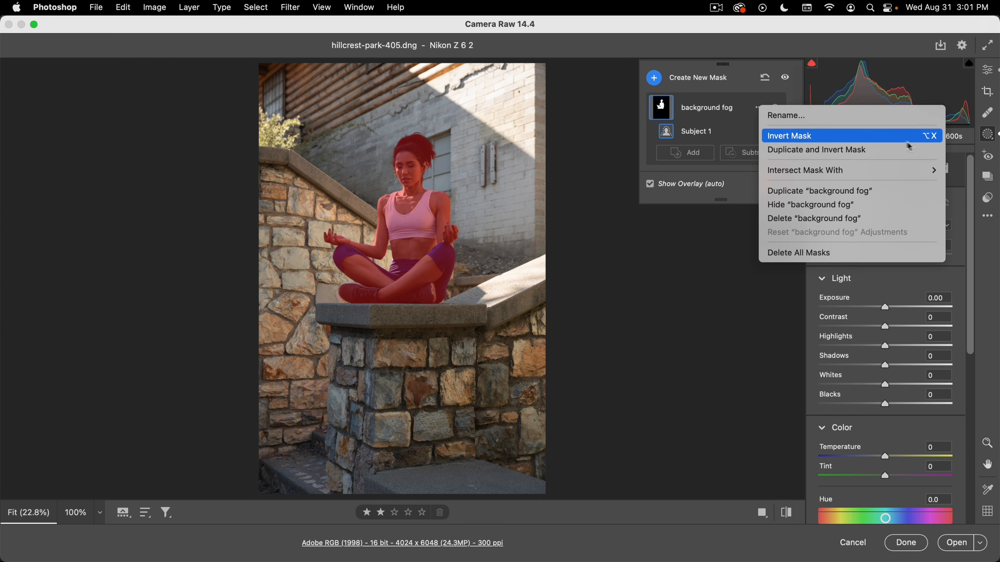
{"action": "left_click", "coordinate": [709, 112]}
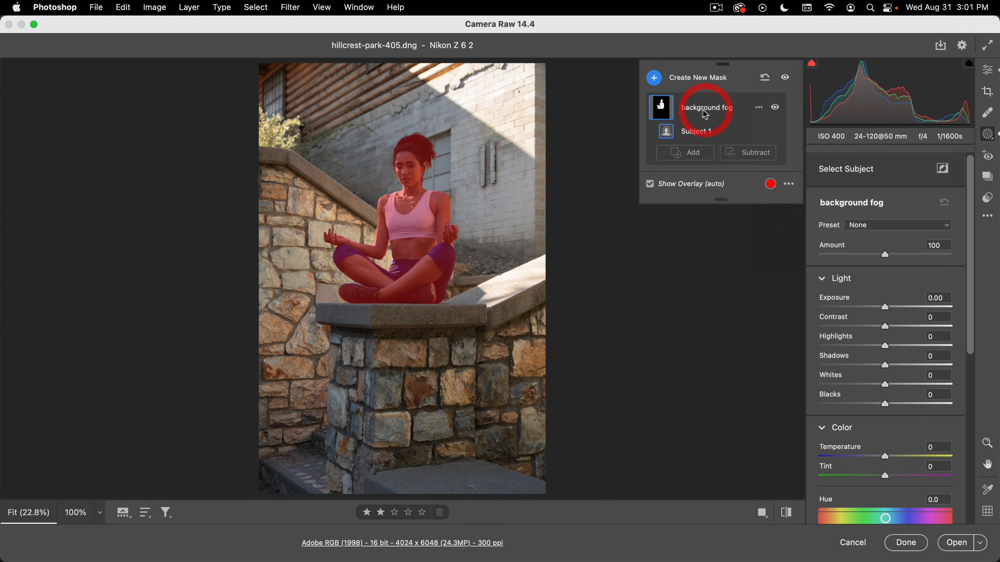
{"action": "key", "text": "alt"}
{"action": "key", "text": "alt+x"}
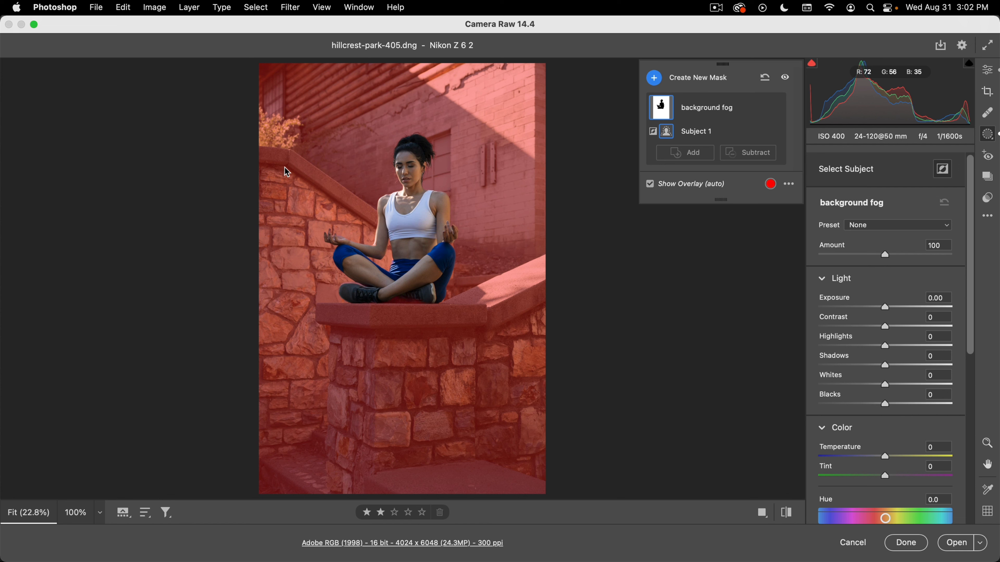
Step: Toggle the mask overlay off and on to check which areas the inverted mask covers
{"action": "key", "text": "y"}
{"action": "key", "text": "y"}
{"action": "key", "text": "y"}
{"action": "key", "text": "y"}
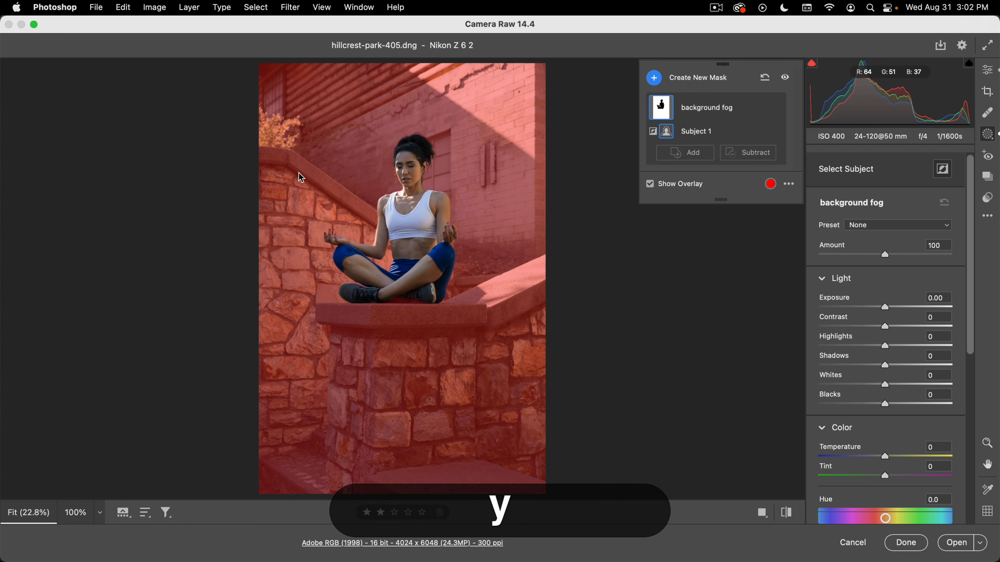
{"action": "key", "text": "y"}
{"action": "key", "text": "y"}
Step: Change the mask overlay color to fully saturated green
{"action": "left_click", "coordinate": [772, 186]}
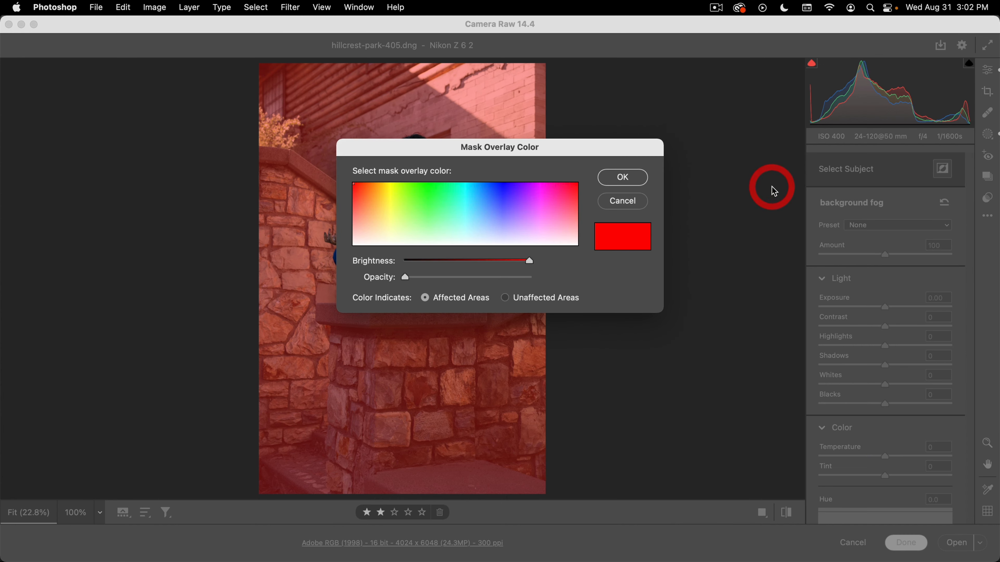
{"action": "left_click", "coordinate": [421, 193]}
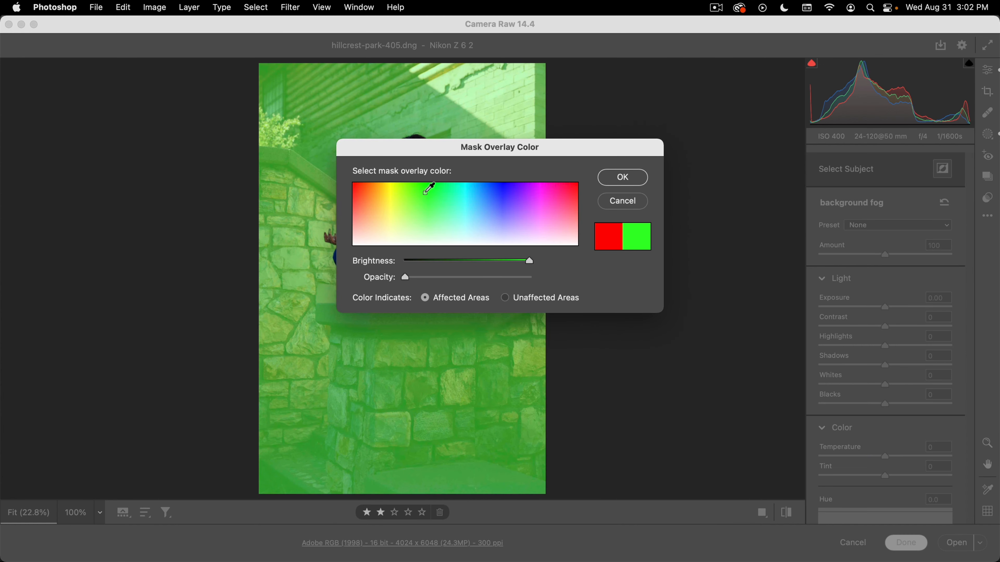
{"action": "left_click_drag", "start_coordinate": [433, 147], "coordinate": [620, 199]}
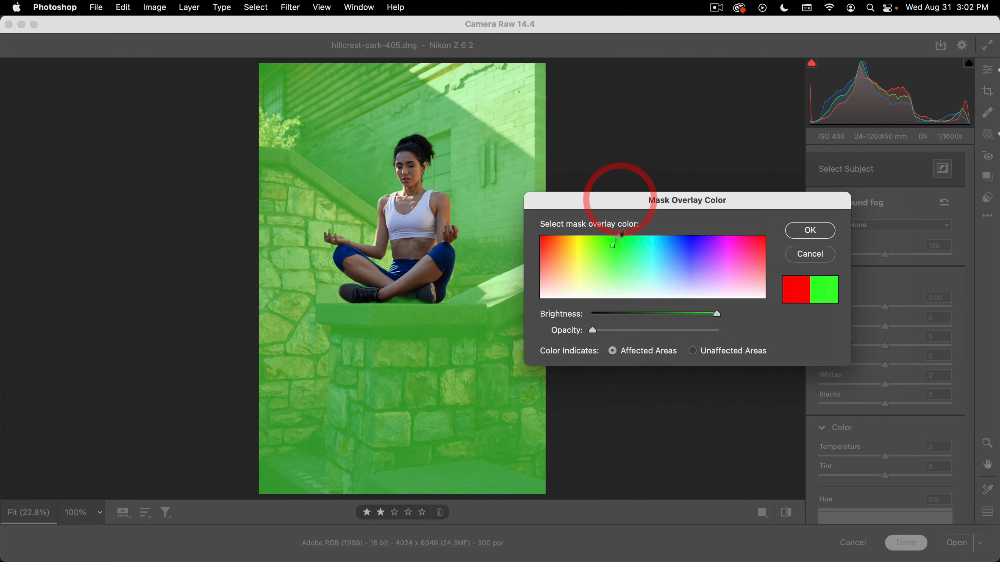
{"action": "left_click", "coordinate": [613, 237]}
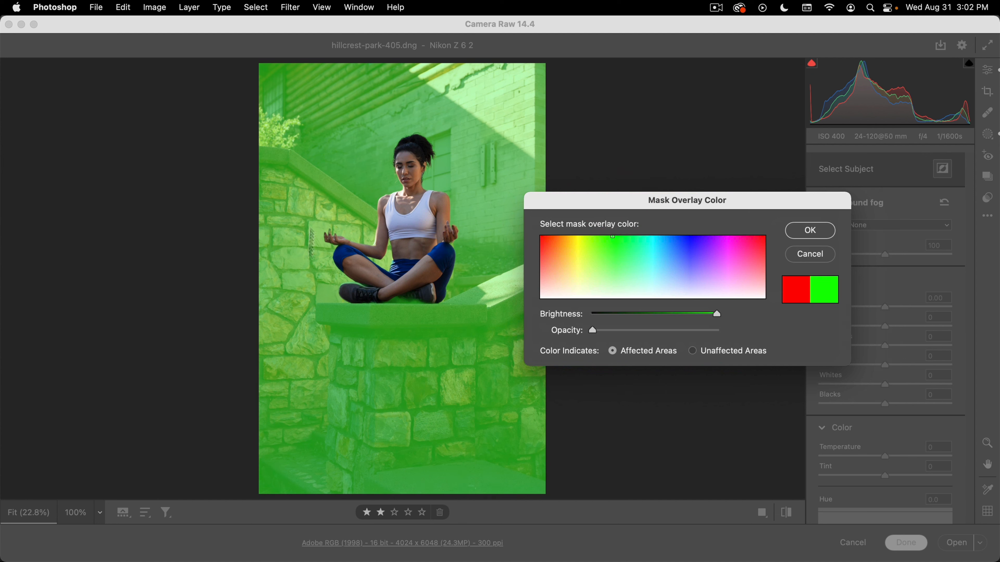
{"action": "left_click", "coordinate": [811, 231]}
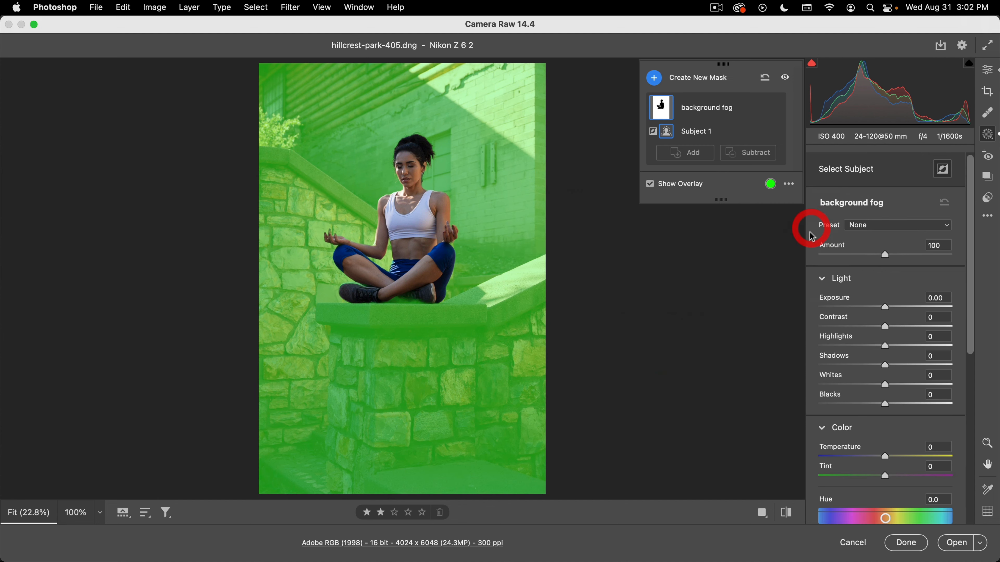
Step: Raise the mask overlay's opacity and make its color indicate the unaffected areas
{"action": "left_click", "coordinate": [771, 185]}
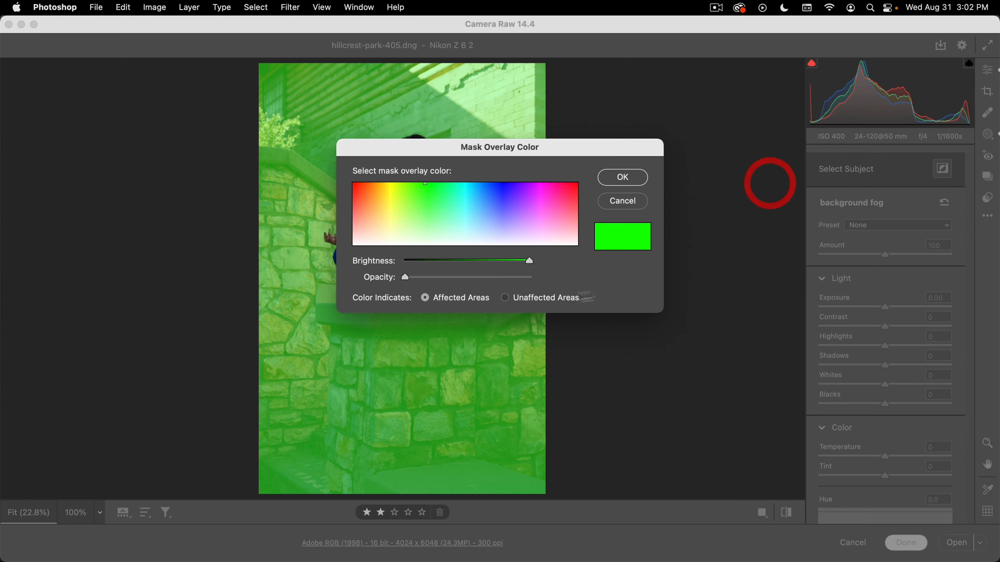
{"action": "left_click_drag", "start_coordinate": [447, 150], "coordinate": [712, 217]}
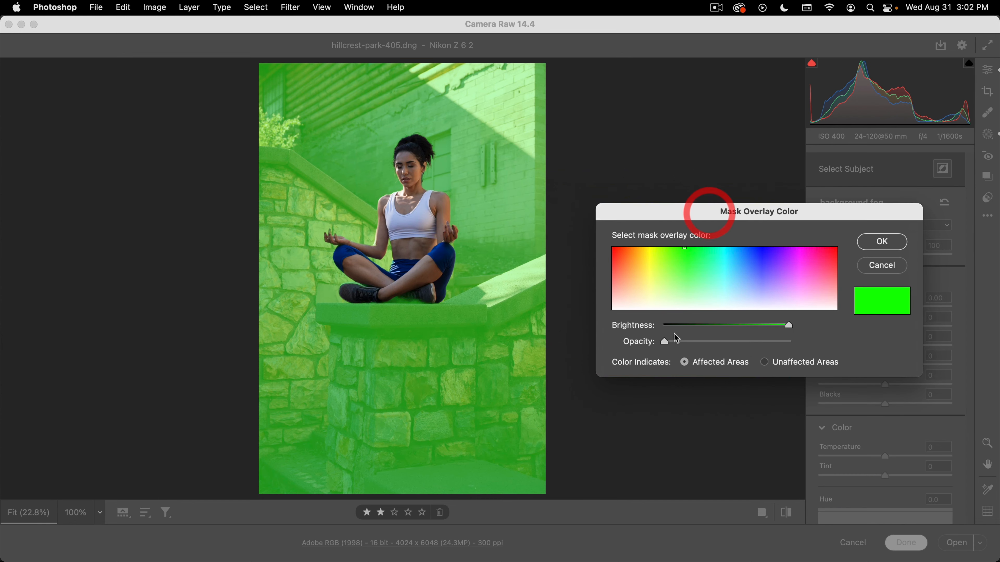
{"action": "left_click_drag", "start_coordinate": [665, 342], "coordinate": [836, 334]}
{"action": "left_click_drag", "start_coordinate": [665, 342], "coordinate": [712, 342]}
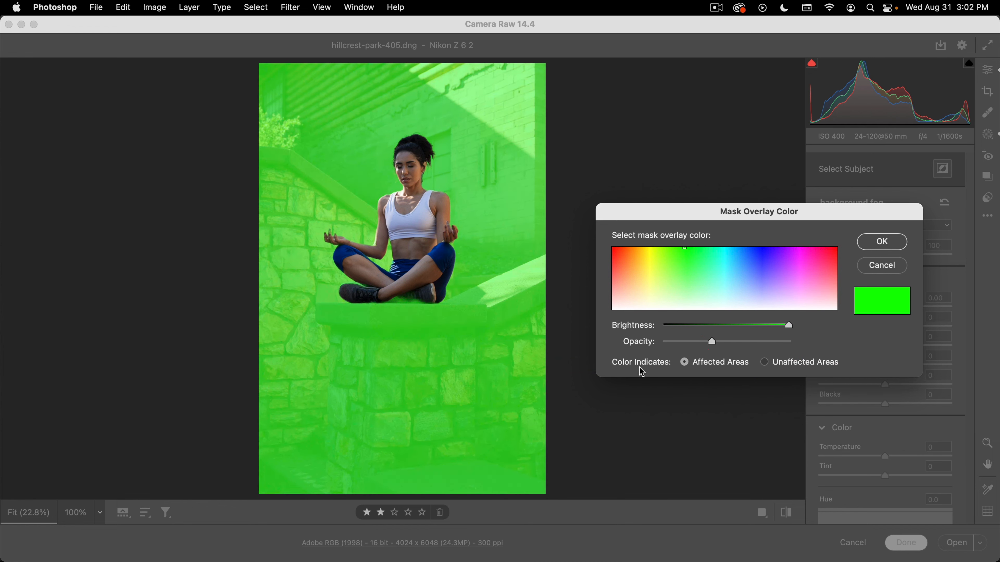
{"action": "left_click", "coordinate": [783, 365]}
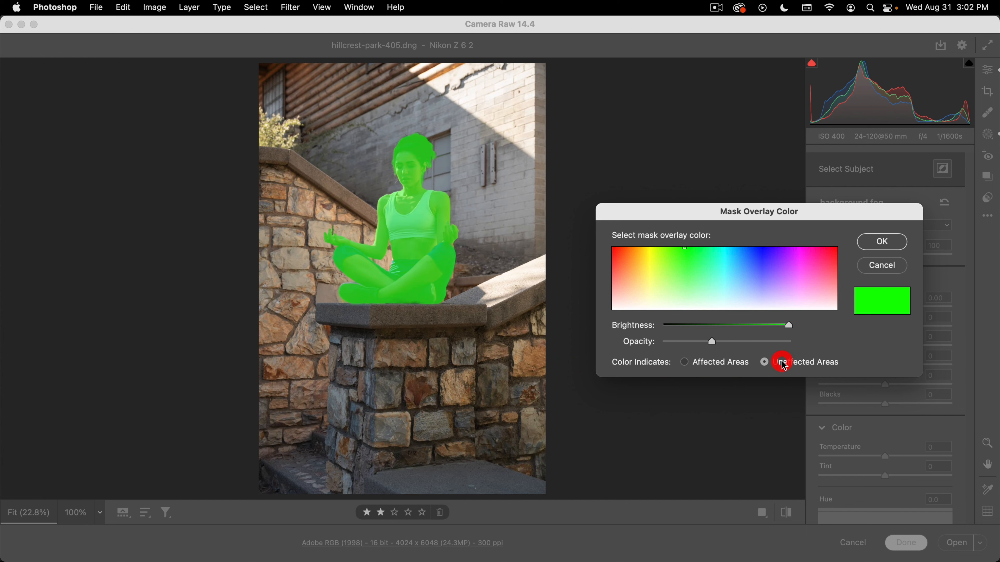
{"action": "left_click", "coordinate": [722, 366]}
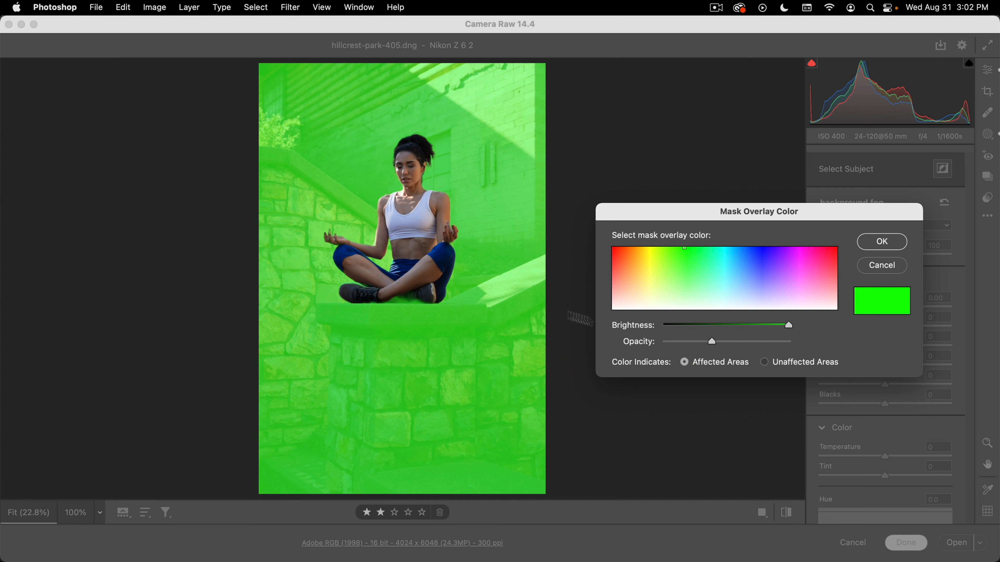
{"action": "left_click", "coordinate": [764, 363]}
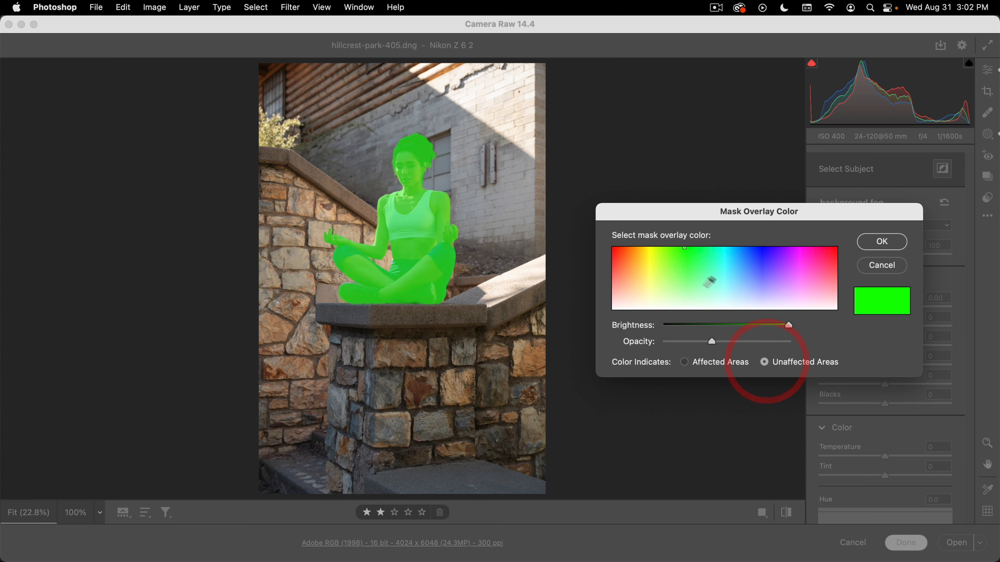
Step: Set the mask overlay color to pure red, raise its opacity to near maximum and apply the overlay settings
{"action": "left_click_drag", "start_coordinate": [710, 279], "coordinate": [613, 246]}
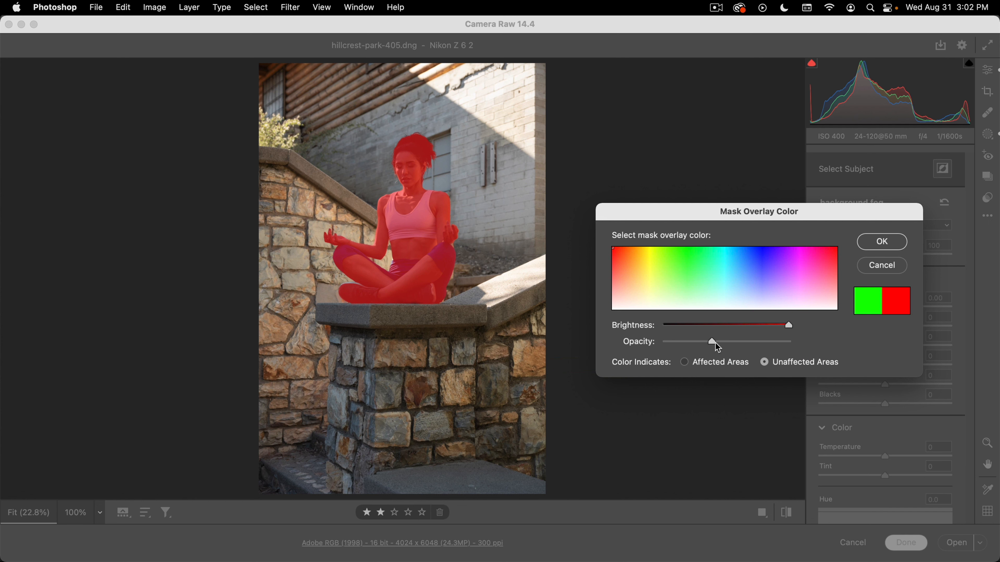
{"action": "left_click_drag", "start_coordinate": [712, 341], "coordinate": [756, 342]}
{"action": "left_click", "coordinate": [768, 342]}
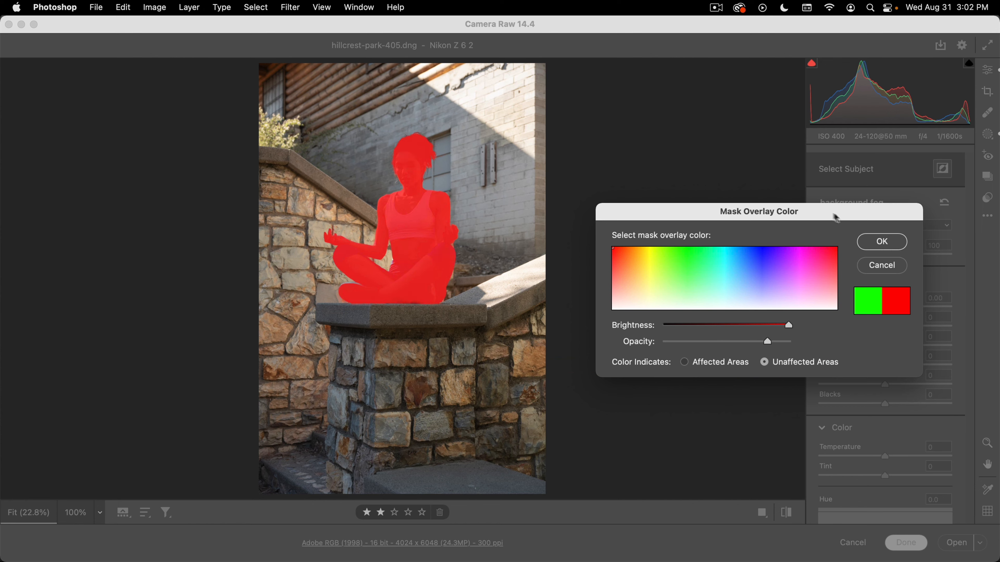
{"action": "left_click_drag", "start_coordinate": [836, 218], "coordinate": [763, 205]}
{"action": "left_click", "coordinate": [807, 237]}
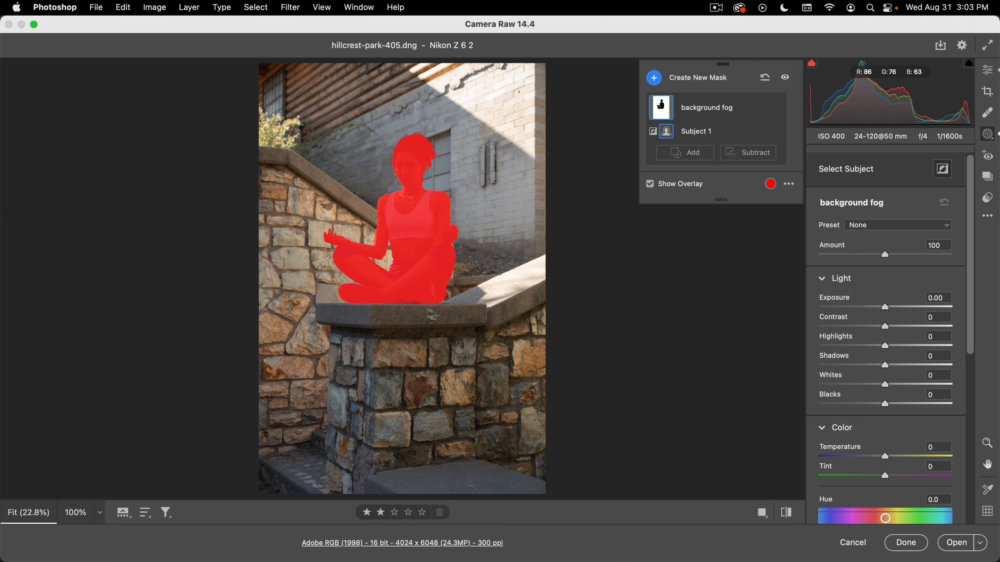
Step: Subtract a linear gradient from the background fog mask, drawn straight up from the stone ledge to the woman's chest
{"action": "left_click", "coordinate": [756, 157]}
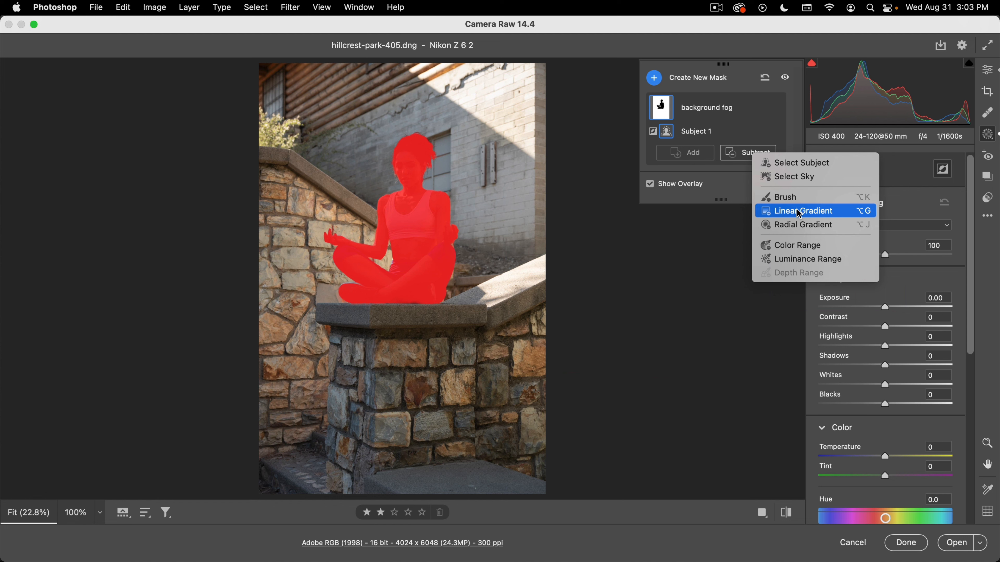
{"action": "left_click", "coordinate": [695, 154]}
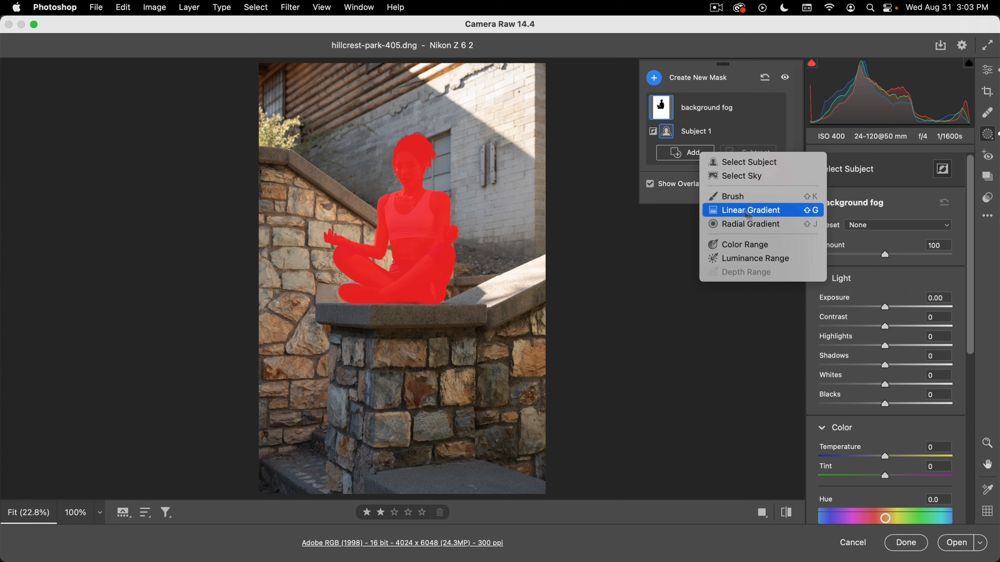
{"action": "left_click", "coordinate": [791, 210]}
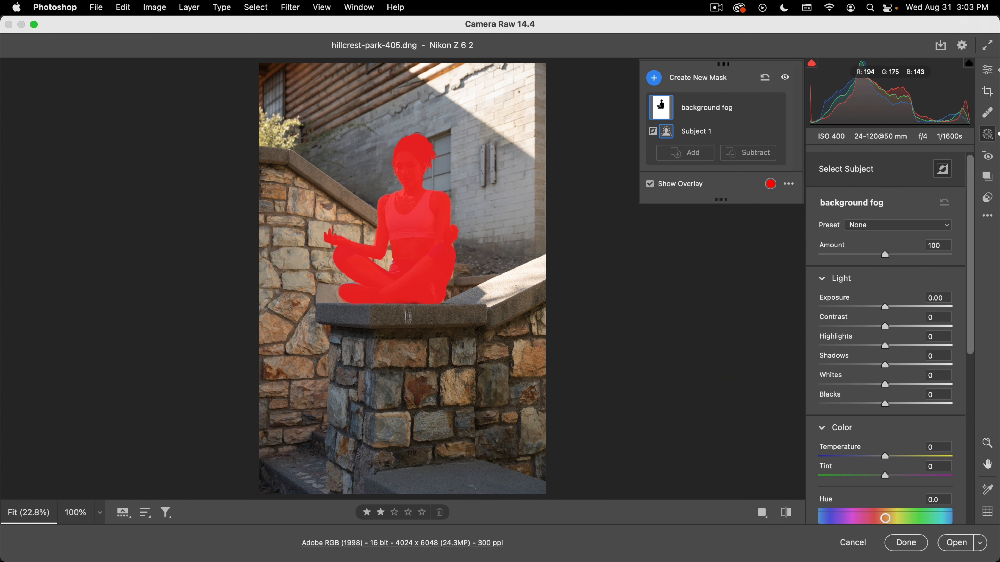
{"action": "left_click_drag", "start_coordinate": [413, 320], "coordinate": [414, 208]}
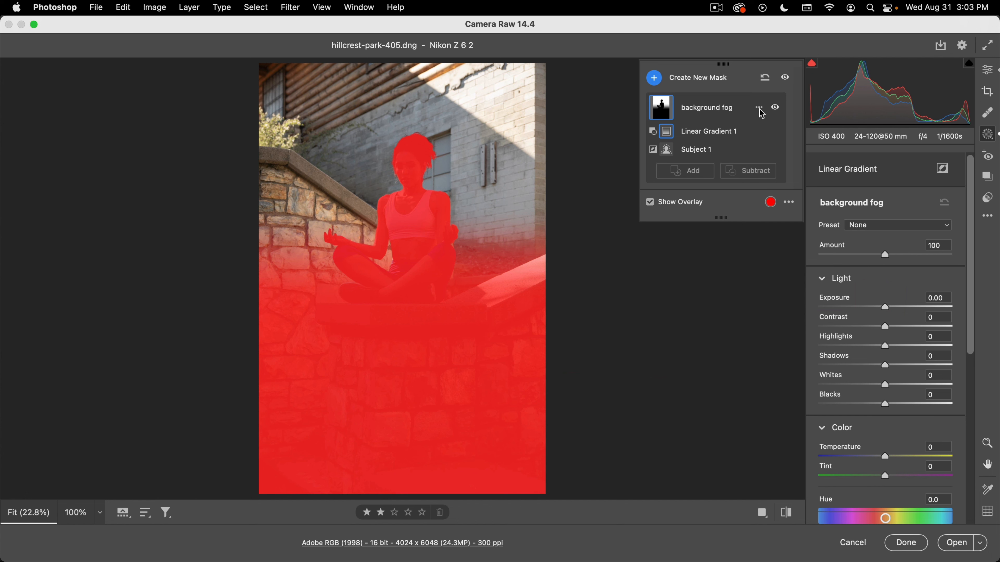
Step: Intersect the background fog mask with a large radial gradient drawn outward from the woman's head
{"action": "left_click", "coordinate": [759, 109]}
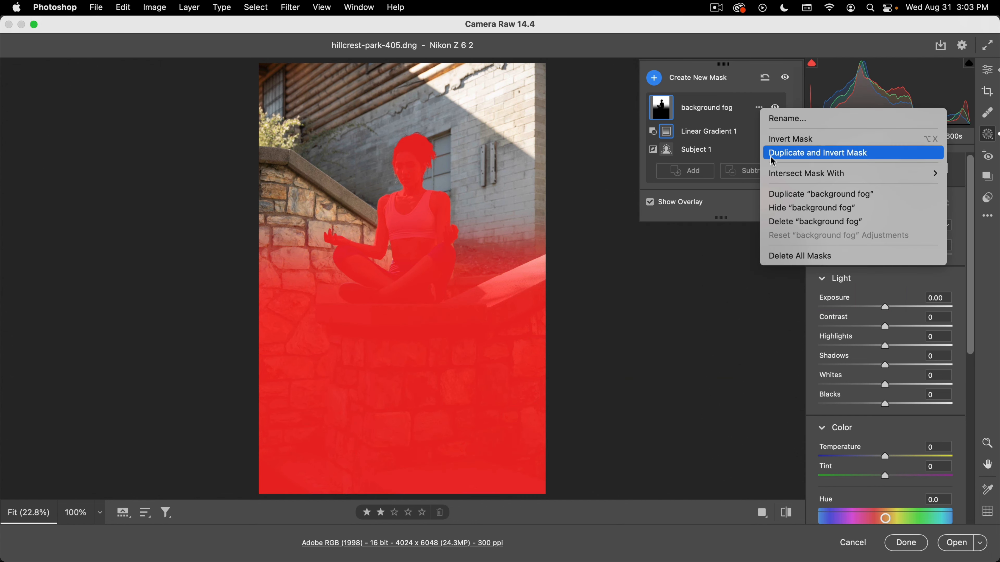
{"action": "mouse_move", "coordinate": [774, 176]}
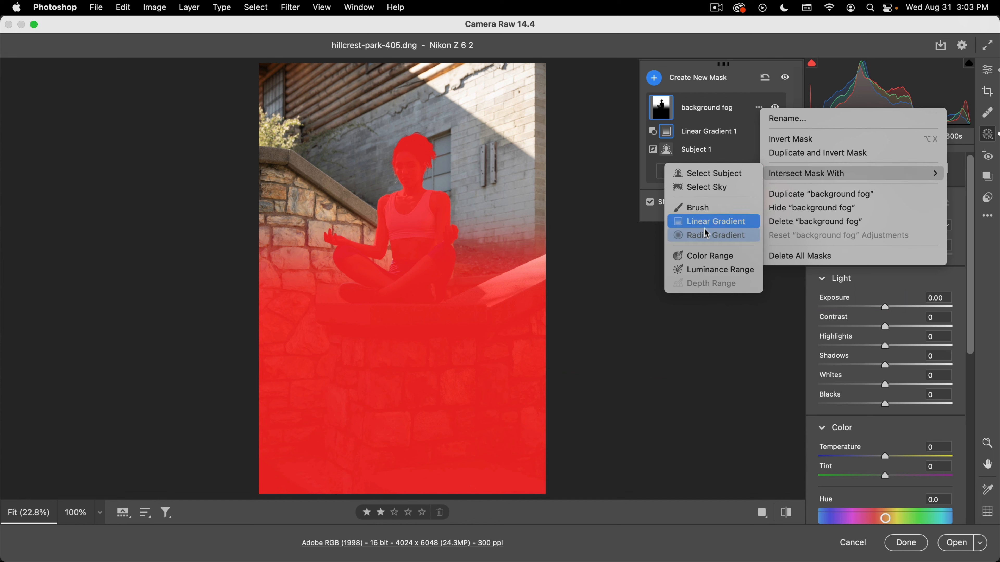
{"action": "left_click", "coordinate": [697, 236]}
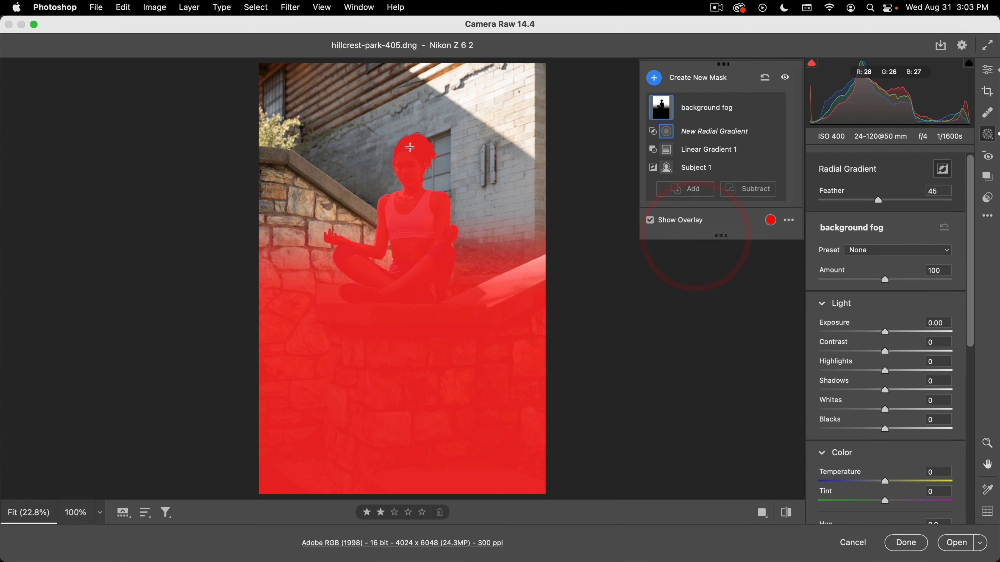
{"action": "left_click_drag", "start_coordinate": [403, 164], "coordinate": [509, 279]}
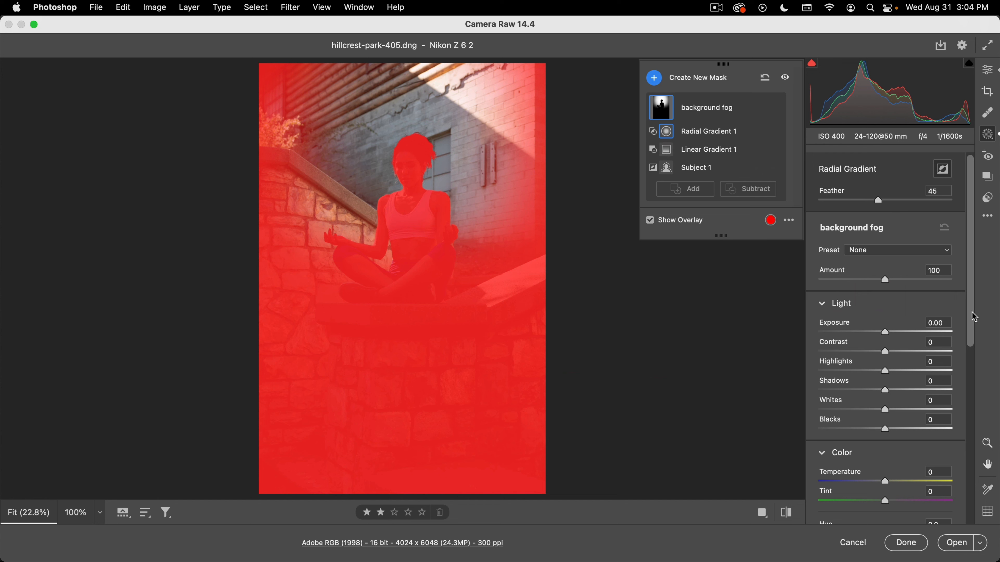
Step: Hide the mask overlay and set the background fog mask's Exposure to +0.55 and Dehaze to -34
{"action": "left_click_drag", "start_coordinate": [971, 317], "coordinate": [971, 347]}
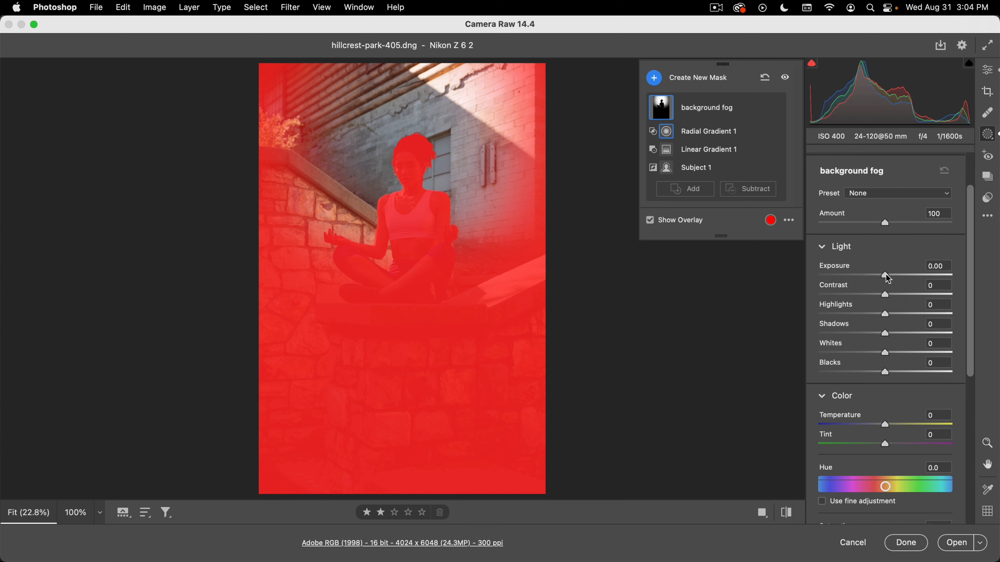
{"action": "left_click_drag", "start_coordinate": [888, 279], "coordinate": [911, 272]}
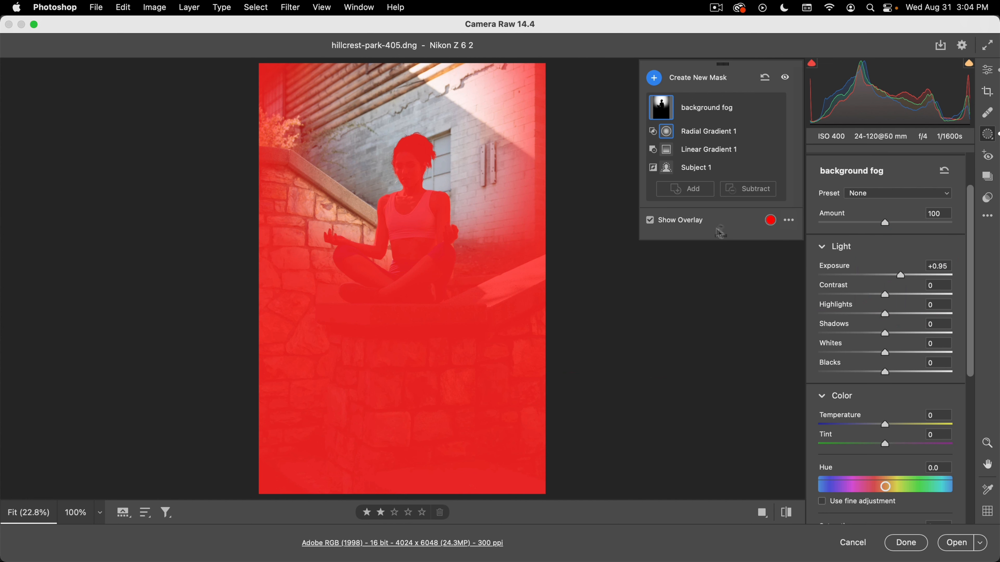
{"action": "left_click_drag", "start_coordinate": [902, 276], "coordinate": [903, 272]}
{"action": "key", "text": "y"}
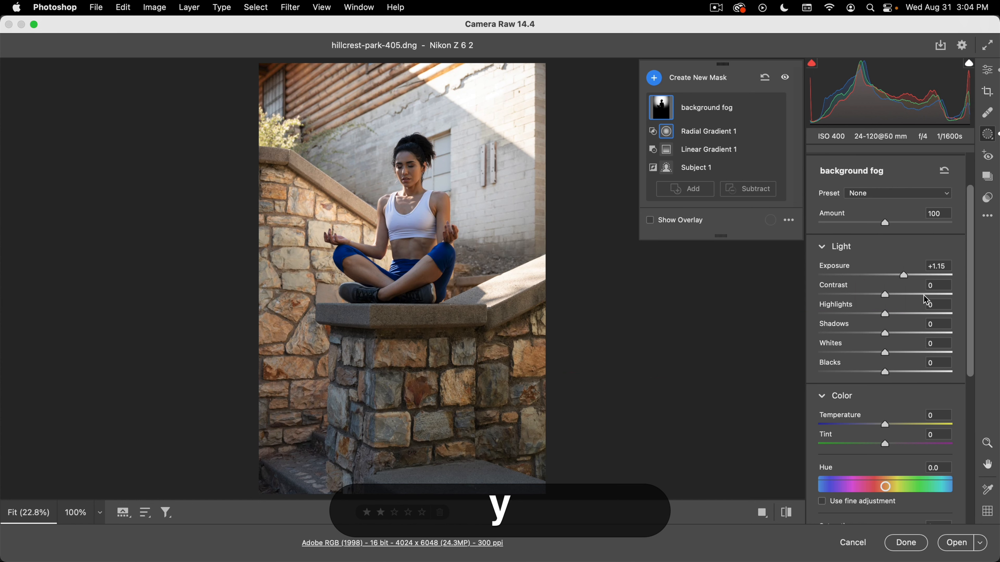
{"action": "mouse_move", "coordinate": [908, 274]}
{"action": "left_mouse_down"}
{"action": "mouse_move", "coordinate": [919, 273]}
{"action": "mouse_move", "coordinate": [897, 276]}
{"action": "left_mouse_up"}
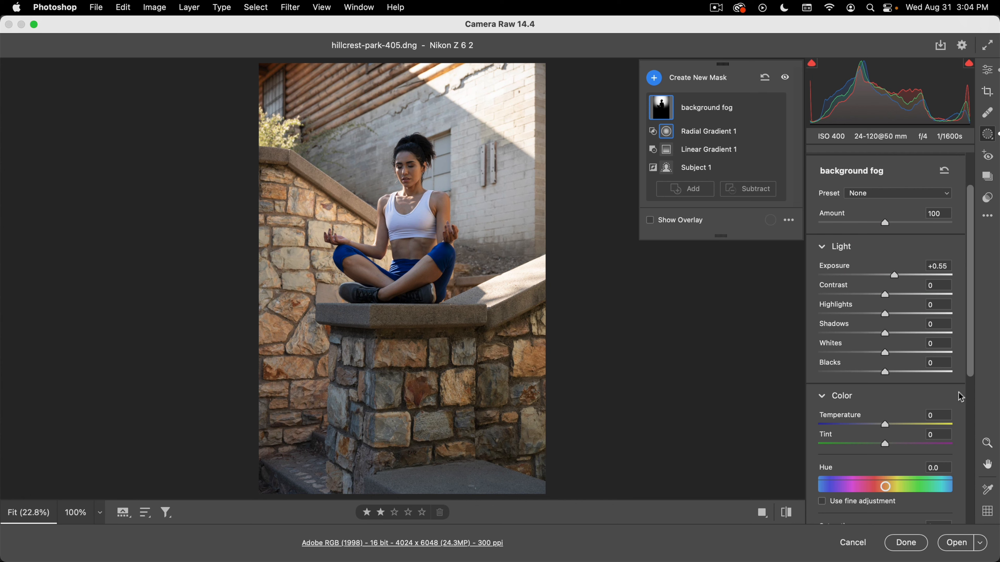
{"action": "scroll", "coordinate": [960, 397], "scroll_direction": "down", "scroll_amount": 6}
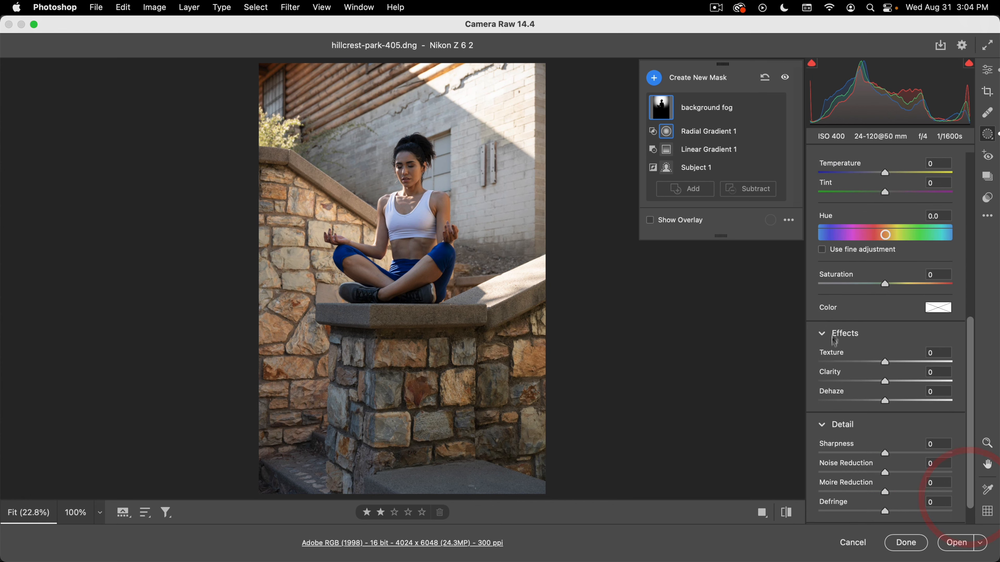
{"action": "left_click_drag", "start_coordinate": [885, 401], "coordinate": [863, 402]}
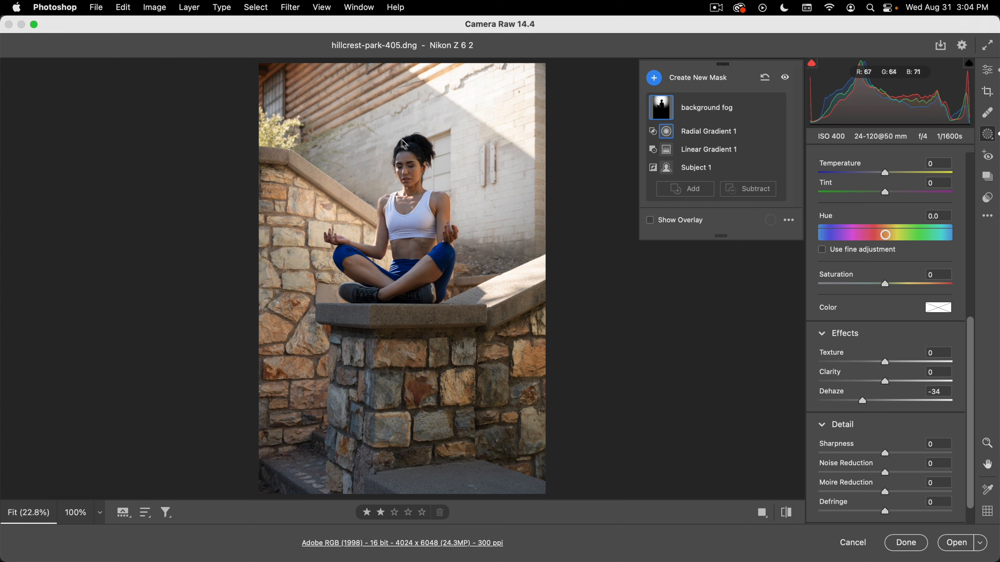
Step: Move the background fog mask's radial gradient down so it is centred on the woman's chin
{"action": "left_click", "coordinate": [661, 107]}
{"action": "left_click", "coordinate": [665, 131]}
{"action": "key", "text": "v"}
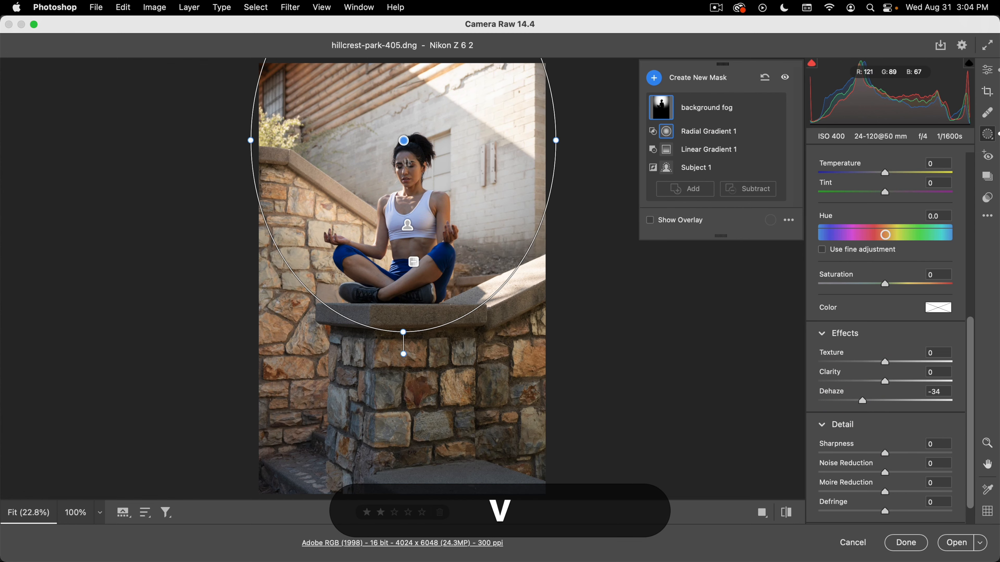
{"action": "left_click", "coordinate": [410, 183]}
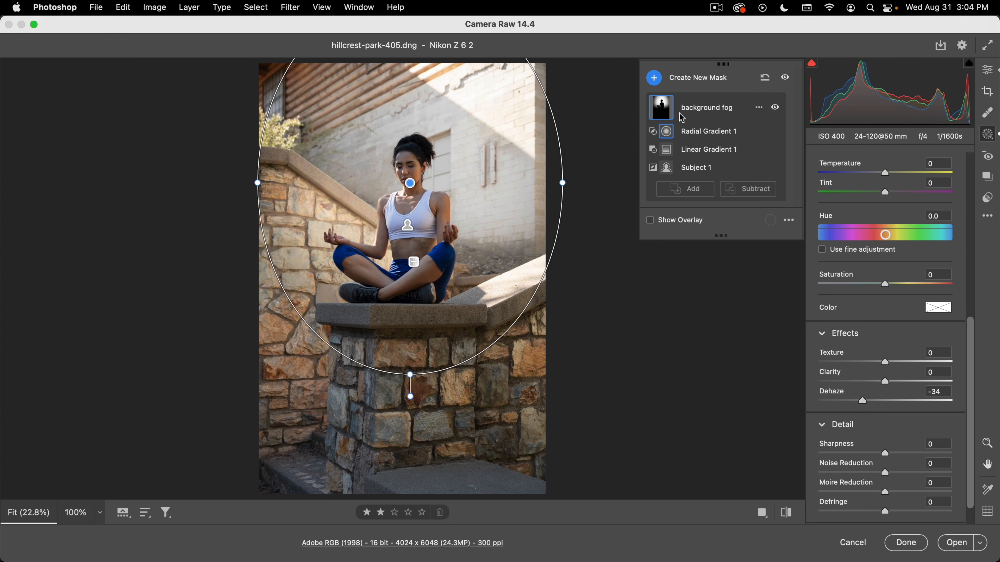
Step: Shorten the background fog mask's linear gradient by lowering its upper end from the woman's chest to her waist
{"action": "left_click", "coordinate": [666, 150]}
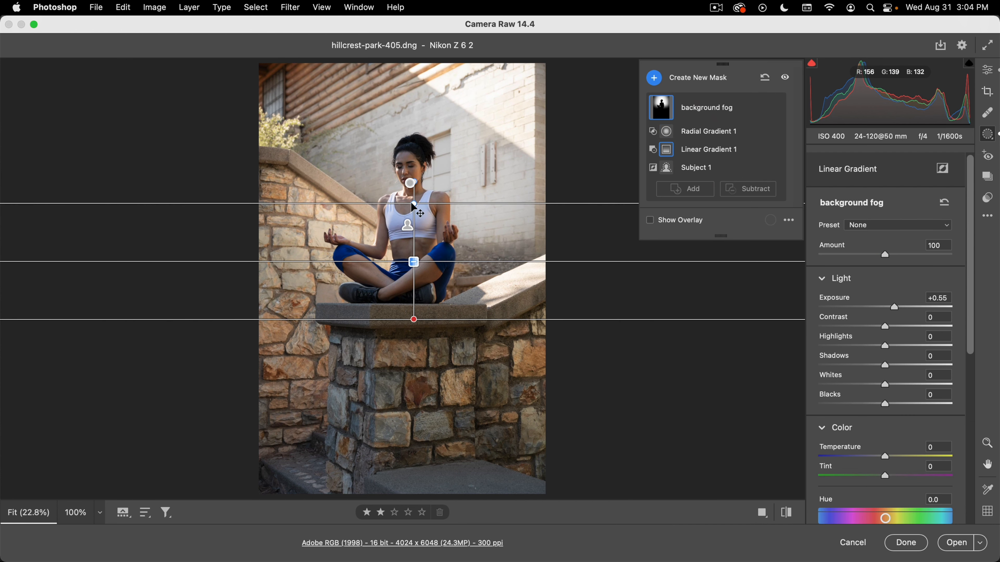
{"action": "left_click_drag", "start_coordinate": [414, 205], "coordinate": [414, 246]}
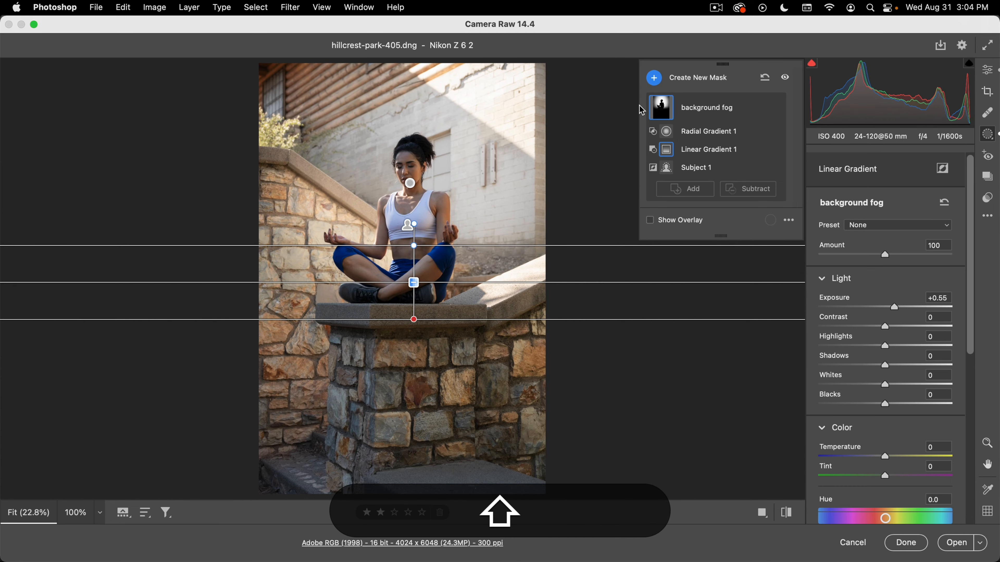
Step: Set the background fog mask's Exposure to +1.55 and Temperature to +24
{"action": "left_click", "coordinate": [661, 106]}
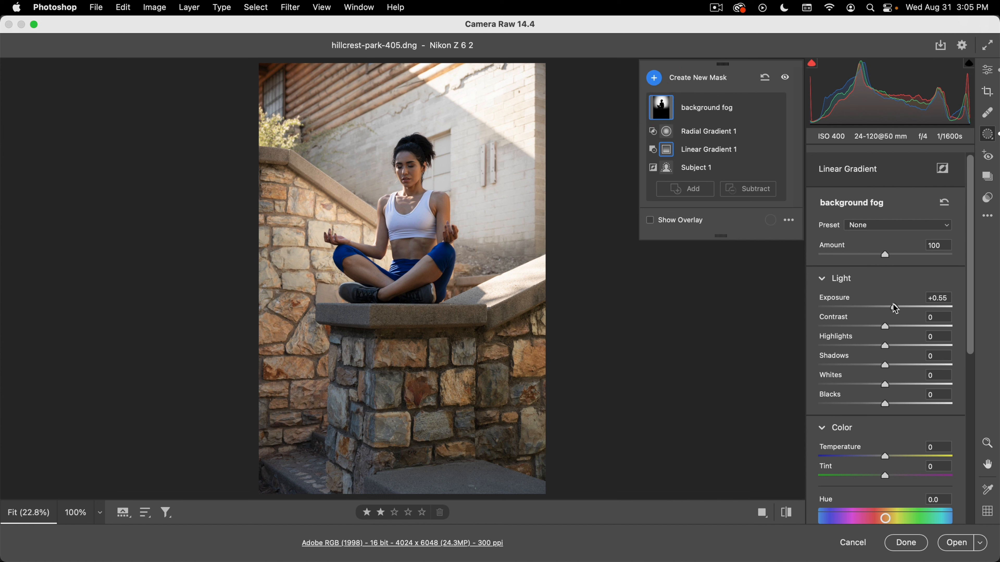
{"action": "left_click_drag", "start_coordinate": [896, 308], "coordinate": [911, 309]}
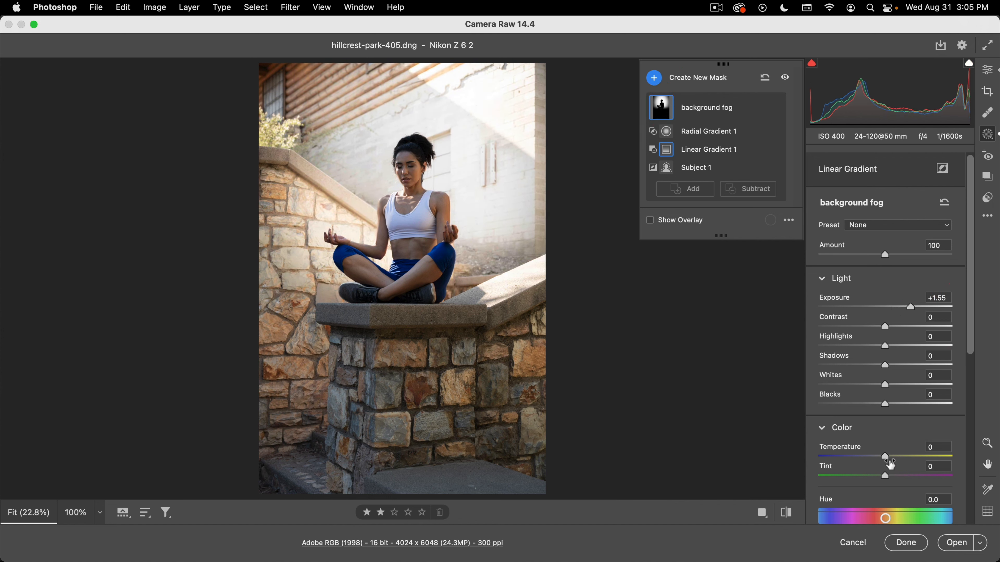
{"action": "left_click_drag", "start_coordinate": [888, 458], "coordinate": [901, 460]}
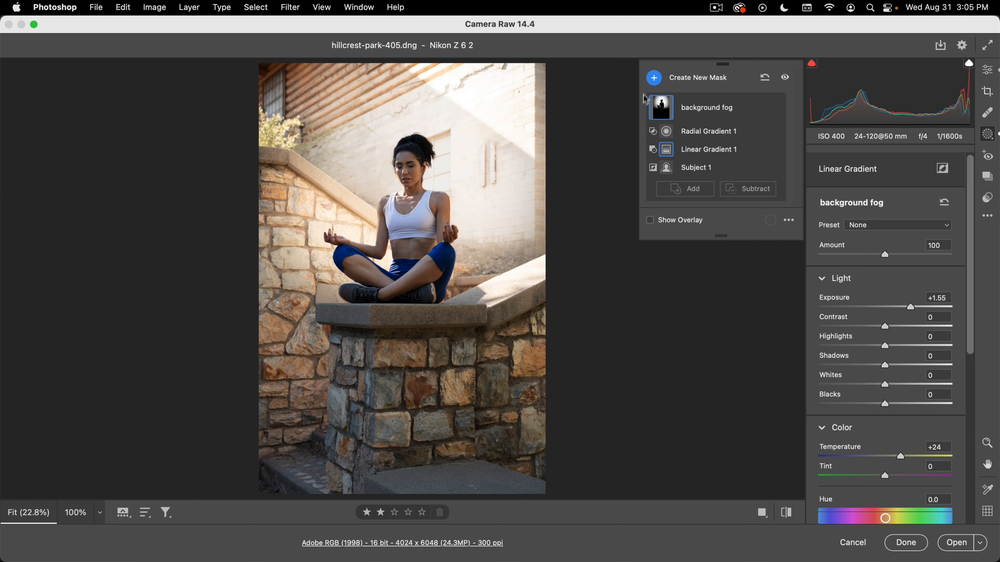
Step: Create a Select Subject mask and intersect it with a radial gradient drawn outward from just behind the woman's head
{"action": "left_click", "coordinate": [654, 78]}
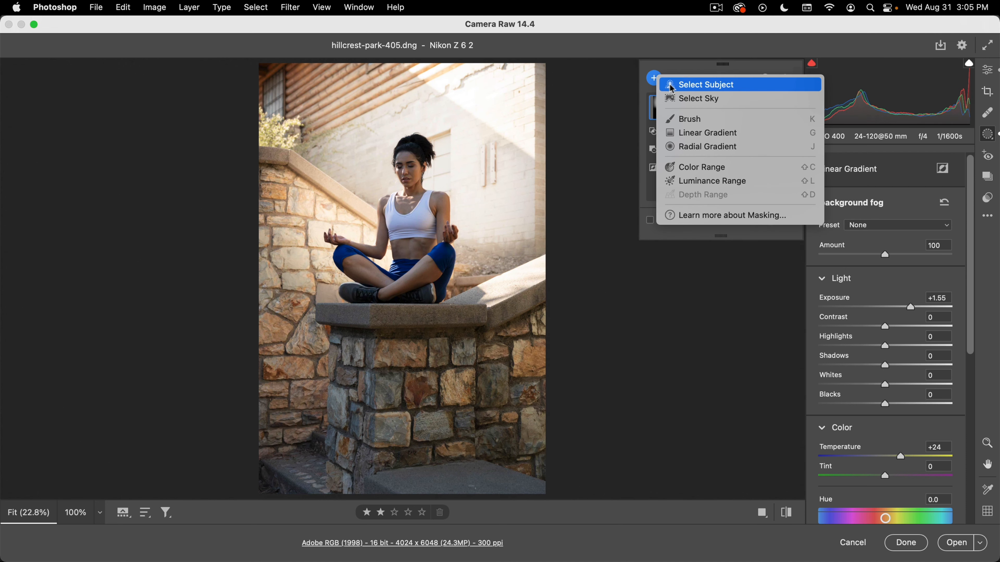
{"action": "left_click", "coordinate": [683, 86]}
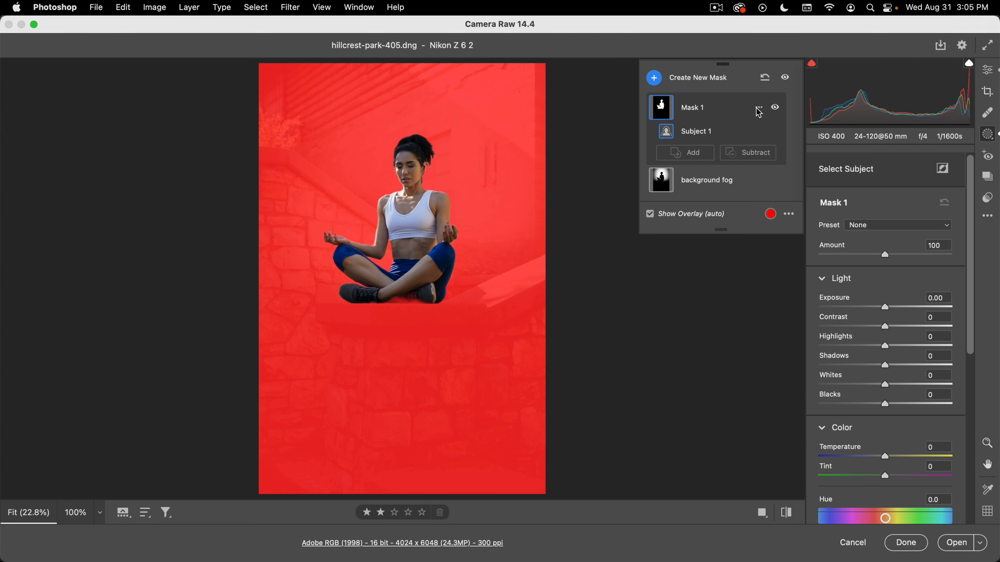
{"action": "left_click", "coordinate": [758, 110]}
{"action": "mouse_move", "coordinate": [783, 172]}
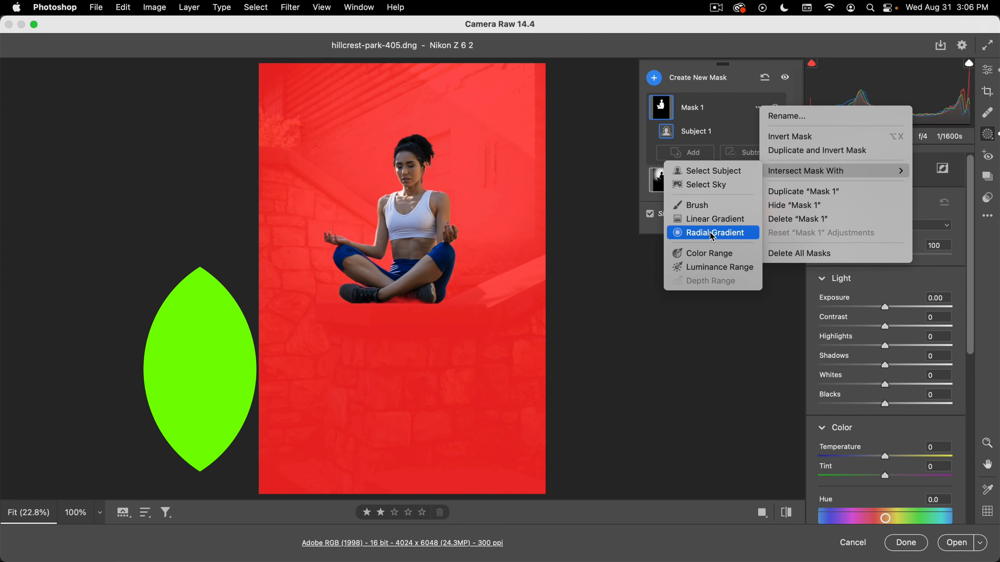
{"action": "left_click", "coordinate": [712, 233]}
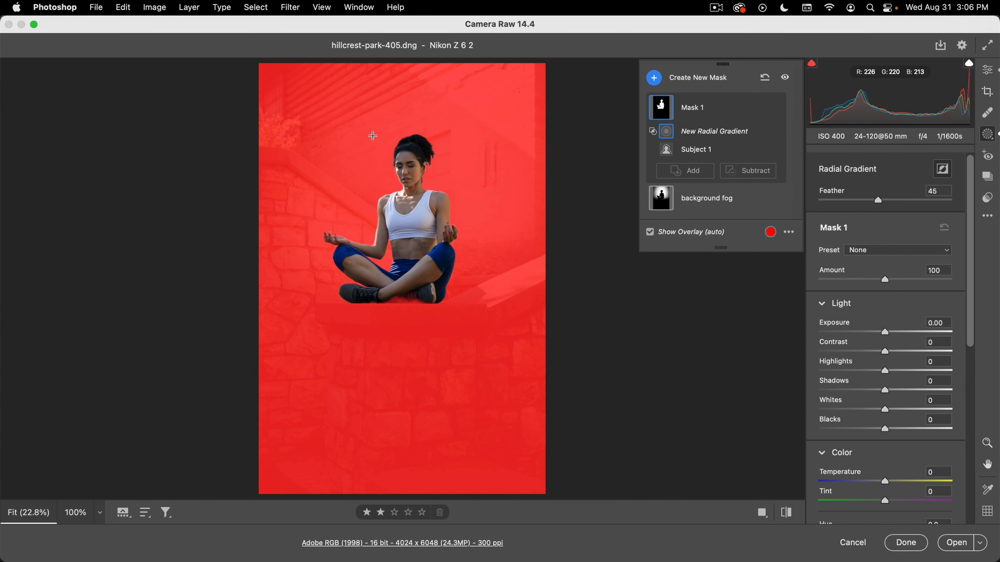
{"action": "left_click_drag", "start_coordinate": [366, 134], "coordinate": [425, 231]}
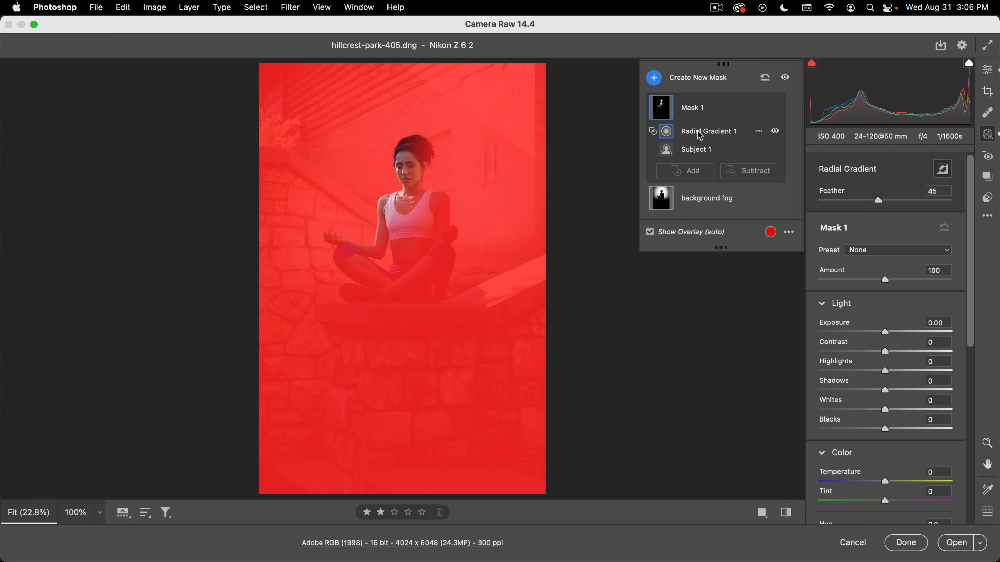
Step: Move the subject mask's radial gradient down toward the woman so its centre sits beside her face
{"action": "key", "text": "v"}
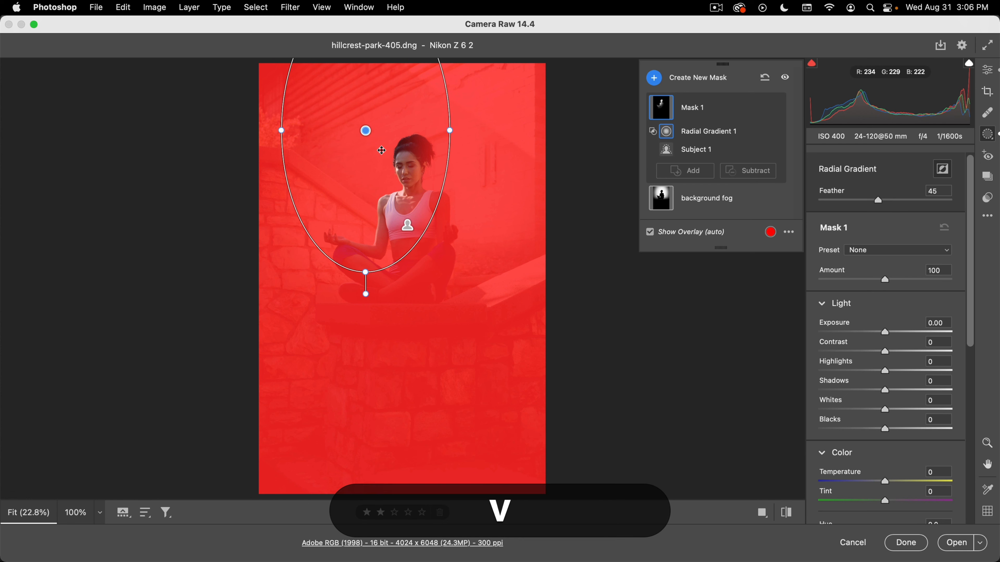
{"action": "left_click_drag", "start_coordinate": [364, 129], "coordinate": [391, 163]}
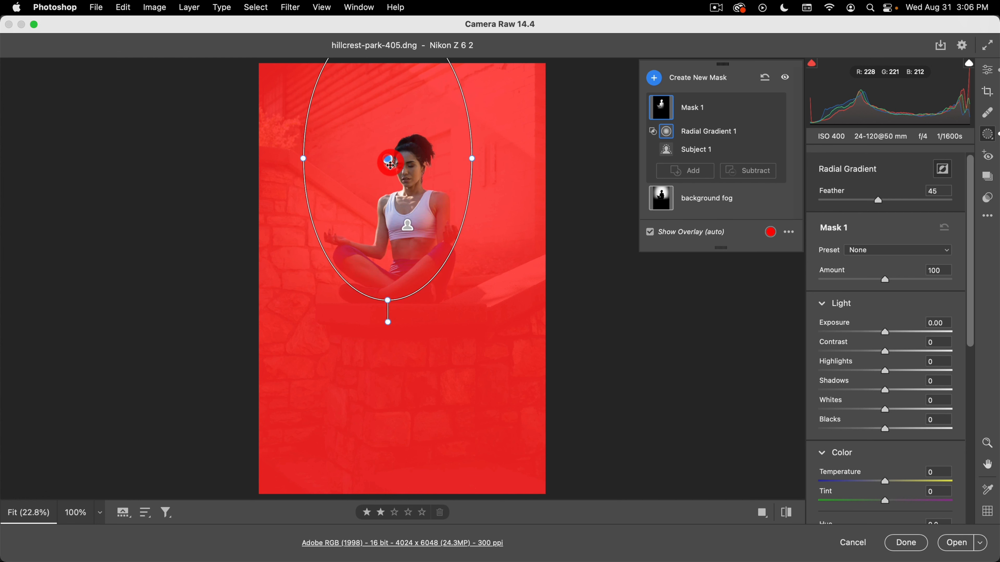
{"action": "key", "text": "v"}
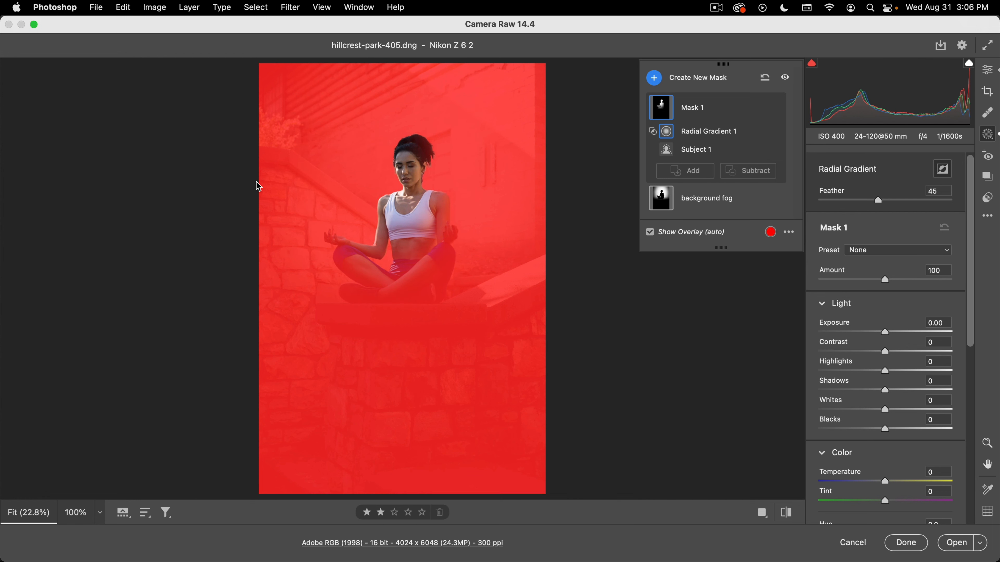
Step: Hide the overlay and set the subject mask's Exposure to +0.70, Highlights to +11, Whites to +49 and Temperature to +25
{"action": "key", "text": "y"}
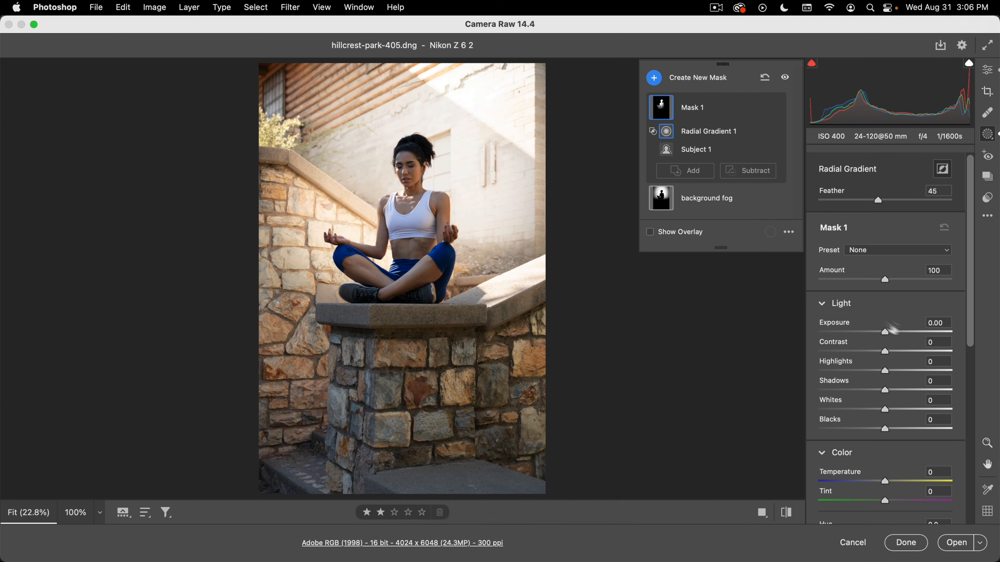
{"action": "left_click_drag", "start_coordinate": [886, 333], "coordinate": [892, 333]}
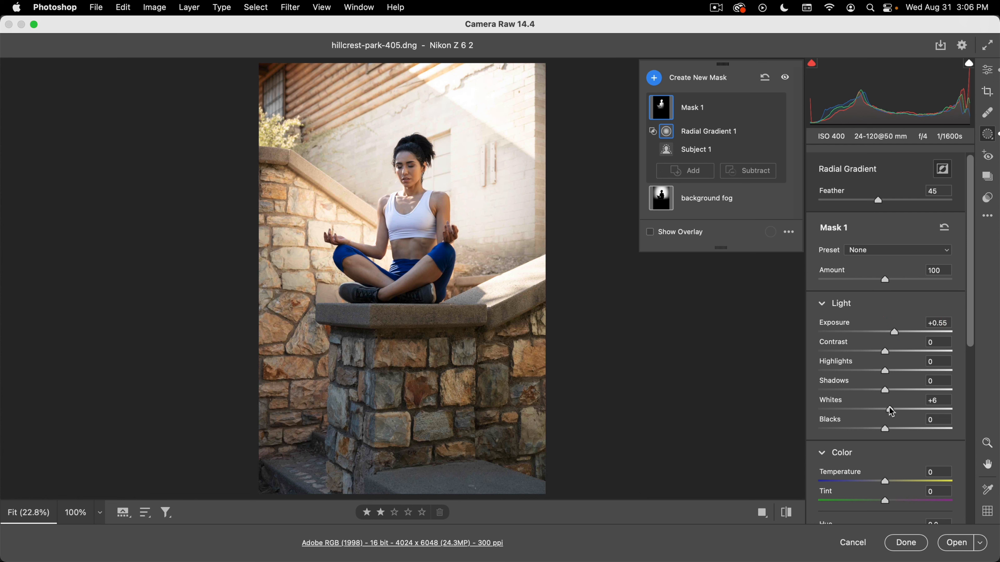
{"action": "left_click_drag", "start_coordinate": [891, 412], "coordinate": [918, 407]}
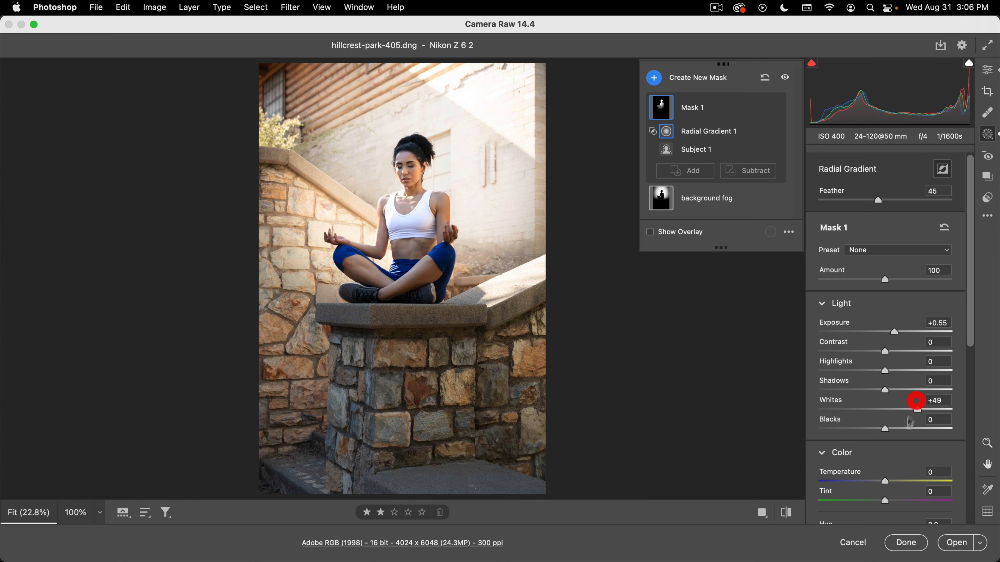
{"action": "mouse_move", "coordinate": [896, 479]}
{"action": "left_mouse_down"}
{"action": "mouse_move", "coordinate": [886, 480]}
{"action": "mouse_move", "coordinate": [901, 482]}
{"action": "left_mouse_up"}
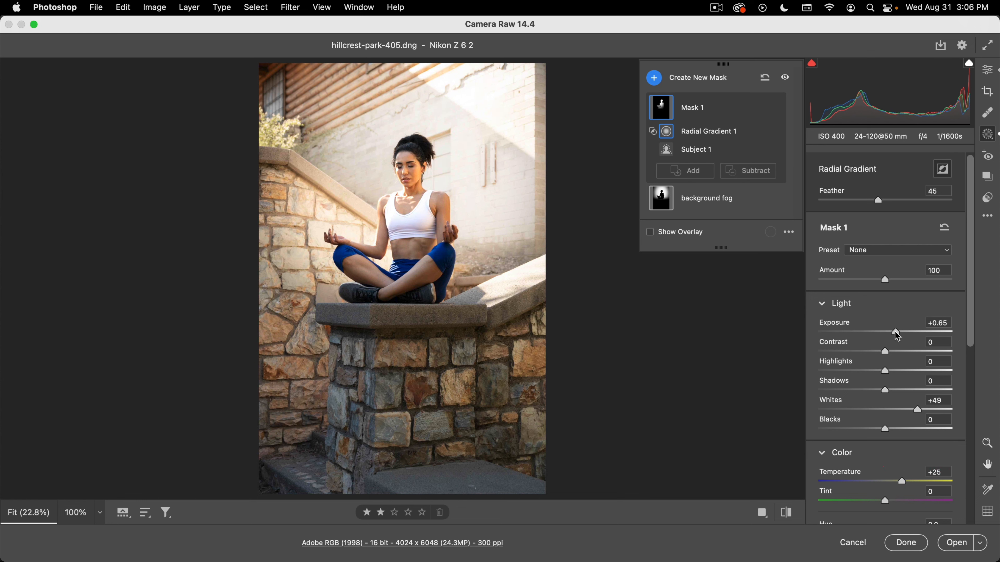
{"action": "left_click_drag", "start_coordinate": [897, 336], "coordinate": [895, 333]}
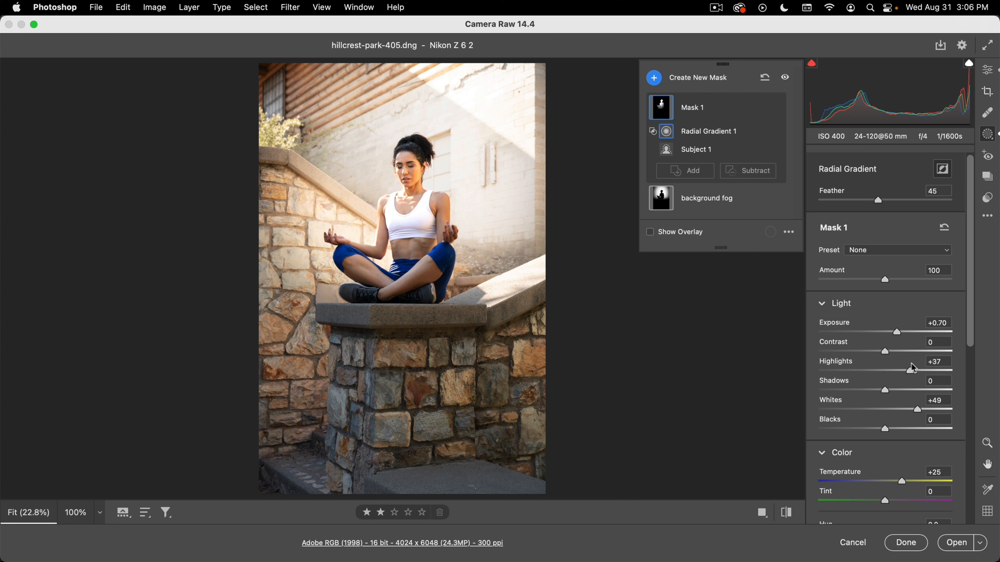
{"action": "left_click_drag", "start_coordinate": [941, 367], "coordinate": [901, 372]}
{"action": "left_click", "coordinate": [508, 238]}
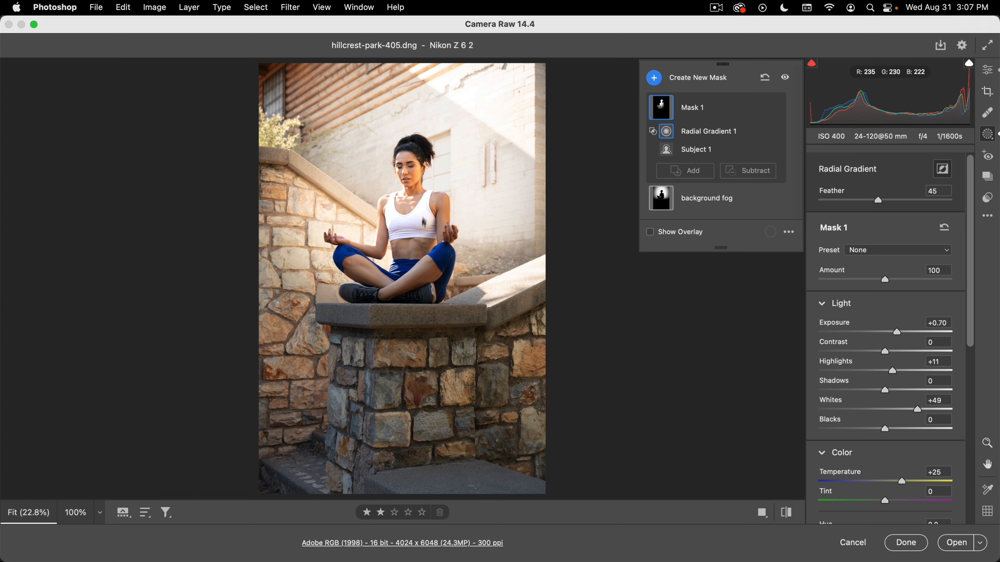
Step: Shift the subject mask's radial gradient slightly farther down over the woman and set its Feather to 23
{"action": "left_click", "coordinate": [667, 132]}
{"action": "key", "text": "v"}
{"action": "left_click_drag", "start_coordinate": [388, 157], "coordinate": [390, 168]}
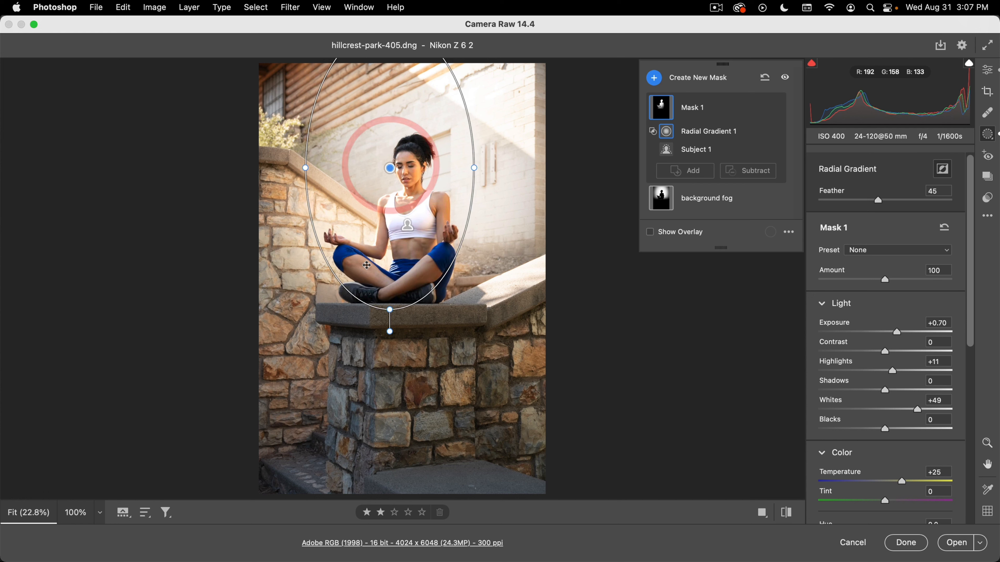
{"action": "mouse_move", "coordinate": [413, 268]}
{"action": "left_mouse_down"}
{"action": "mouse_move", "coordinate": [401, 276]}
{"action": "mouse_move", "coordinate": [390, 268]}
{"action": "mouse_move", "coordinate": [399, 268]}
{"action": "left_mouse_up"}
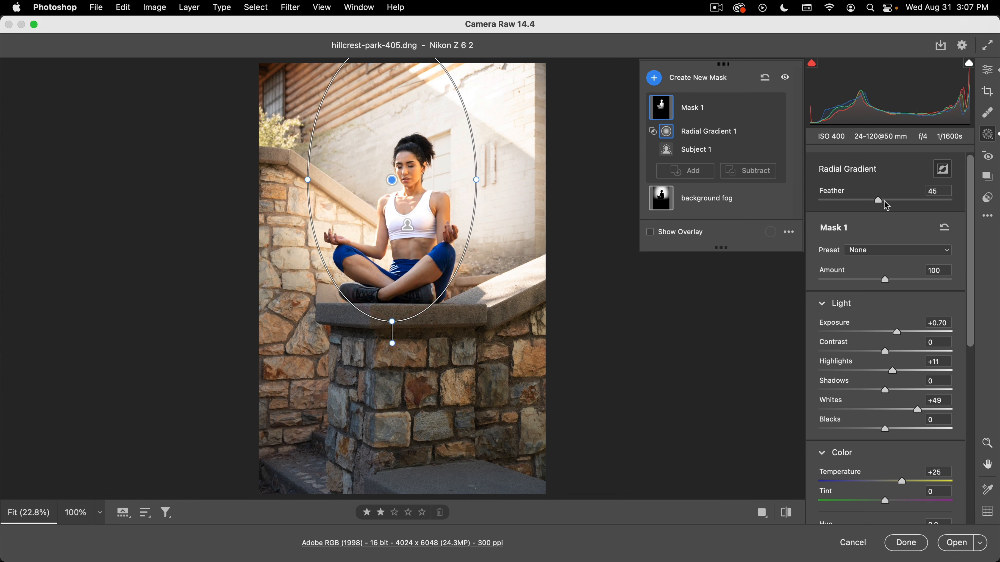
{"action": "left_click_drag", "start_coordinate": [878, 200], "coordinate": [849, 199]}
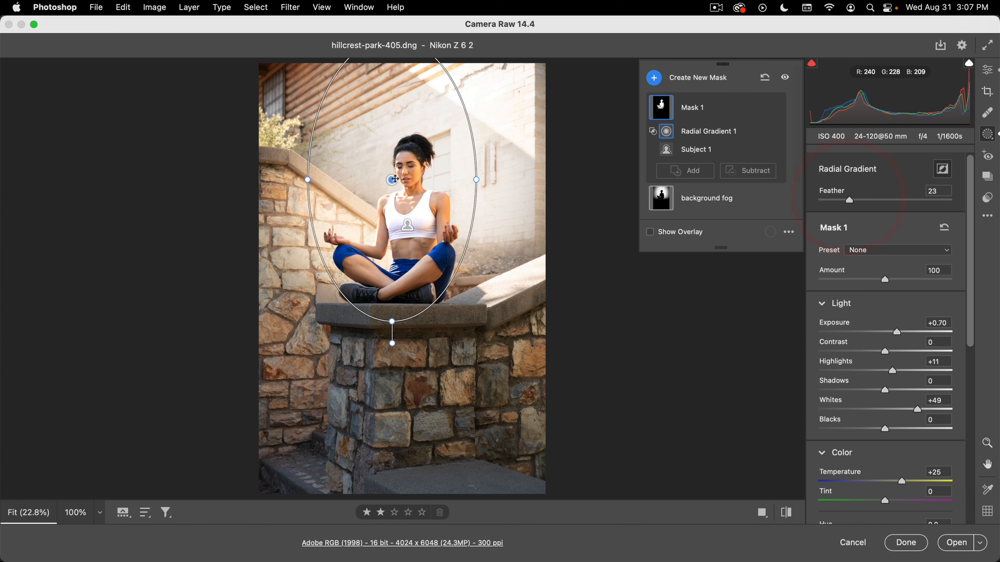
{"action": "left_click_drag", "start_coordinate": [396, 178], "coordinate": [390, 178]}
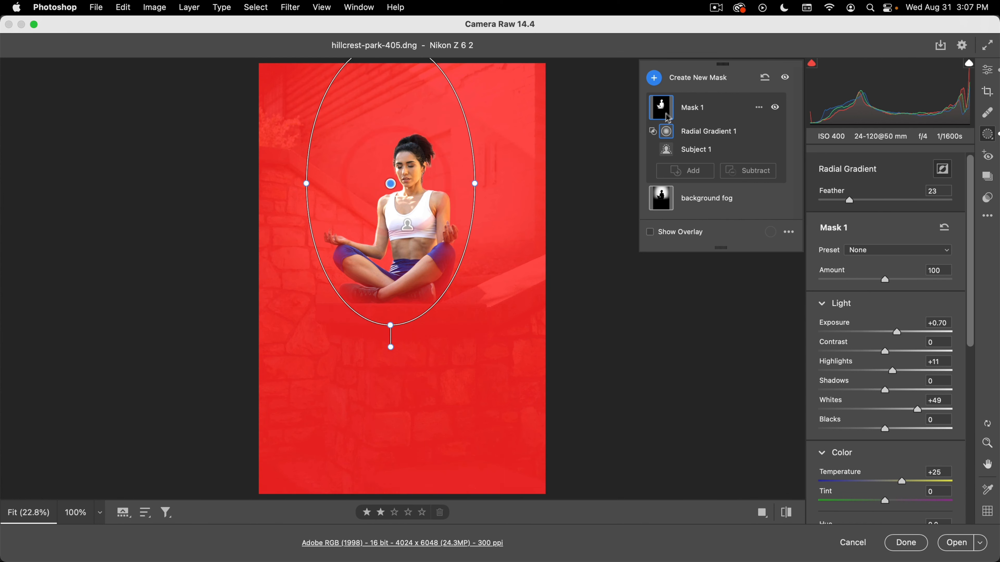
Step: Rename the subject mask as "model correction"
{"action": "double_click", "coordinate": [693, 107]}
{"action": "key", "text": "BackSpace"}
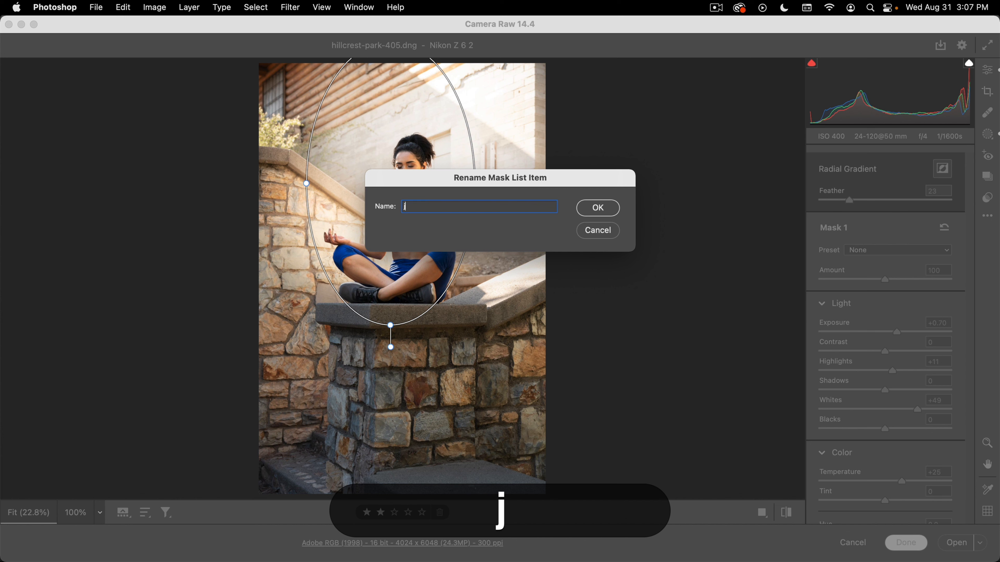
{"action": "type", "text": "model correction"}
{"action": "key", "text": "Return"}
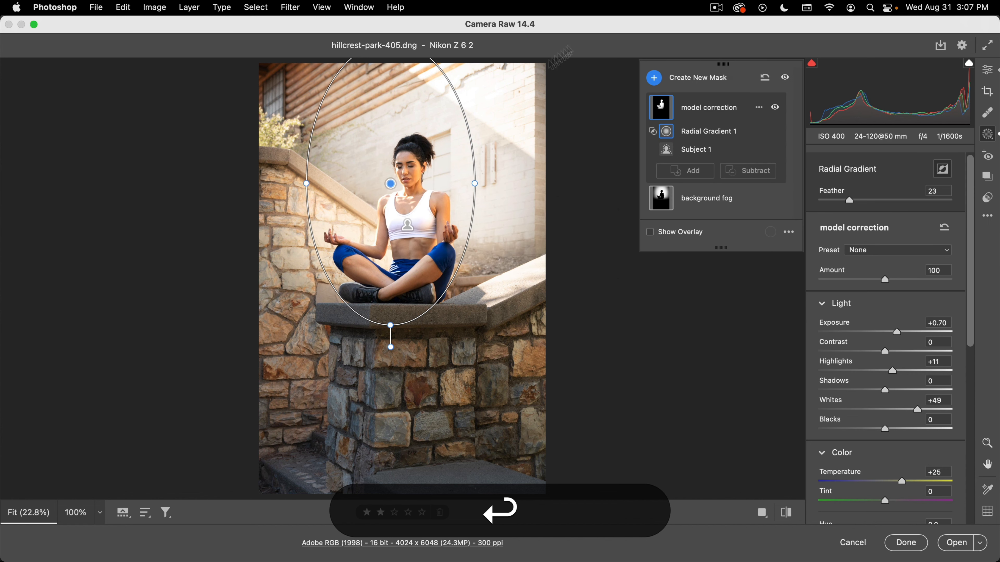
Step: Create a new mask that selects the subject
{"action": "left_click", "coordinate": [565, 179]}
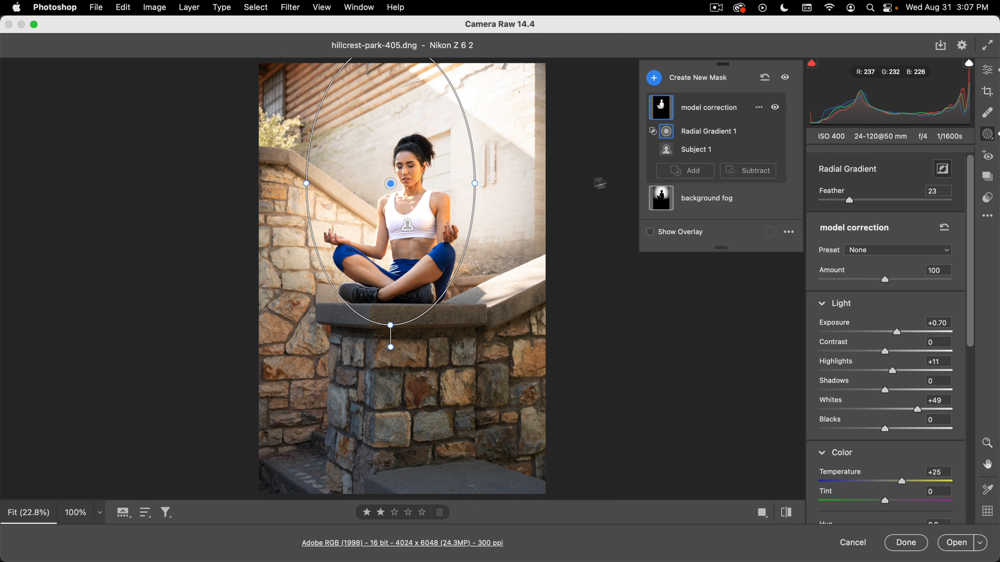
{"action": "left_click", "coordinate": [655, 78]}
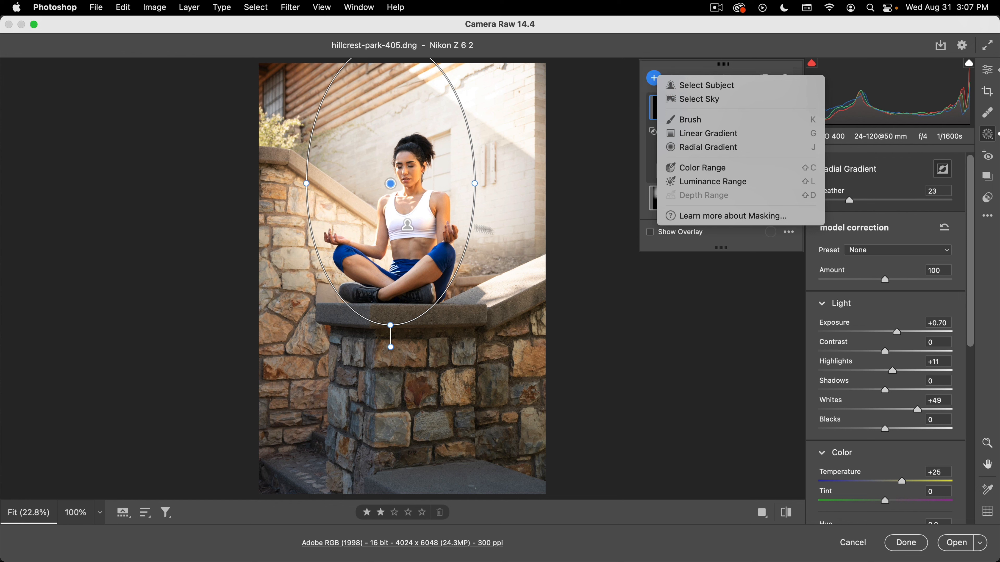
{"action": "left_click", "coordinate": [692, 86]}
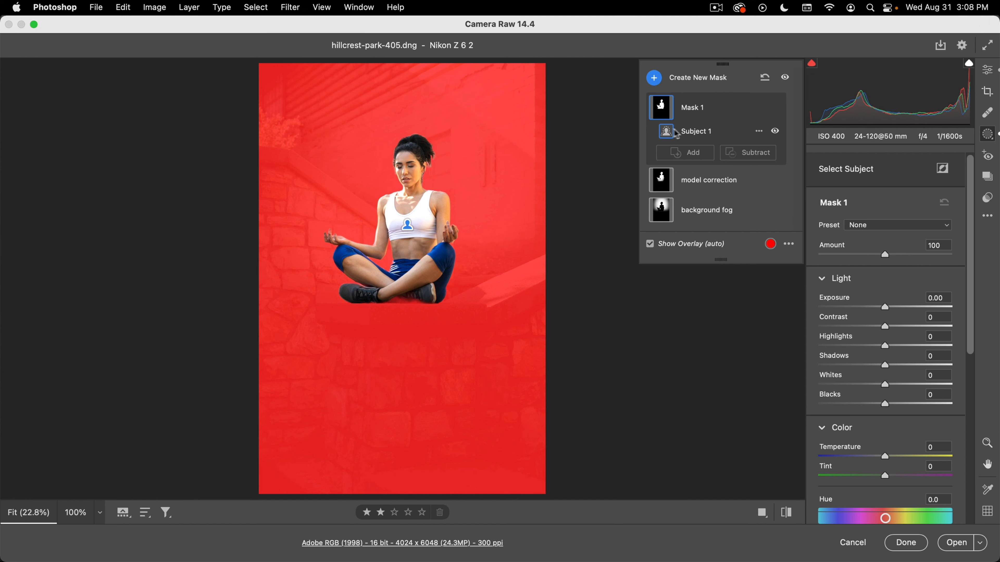
Step: Intersect the new subject mask with a Color Range sampled from the blue leggings at the woman's knee
{"action": "left_click", "coordinate": [766, 111]}
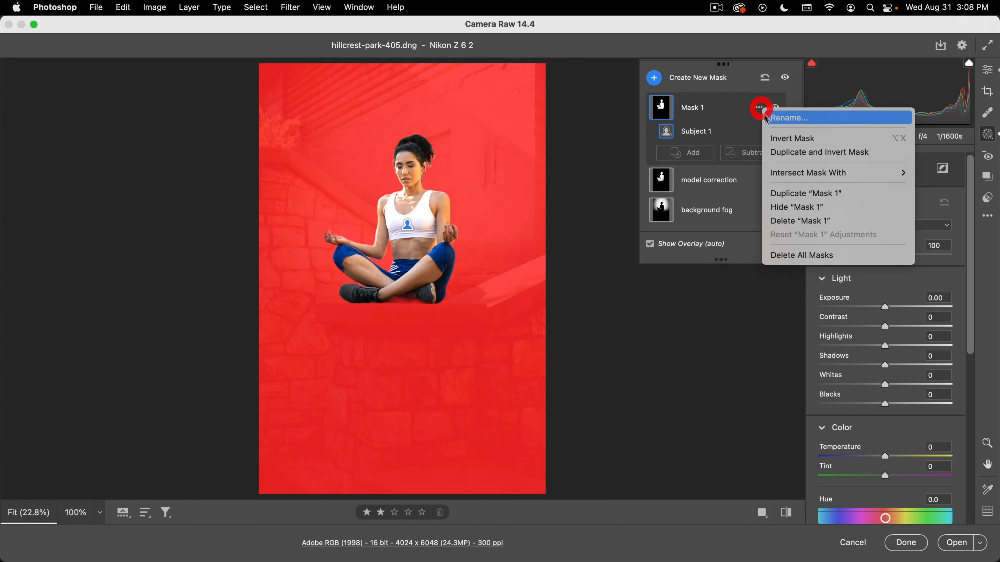
{"action": "mouse_move", "coordinate": [807, 173]}
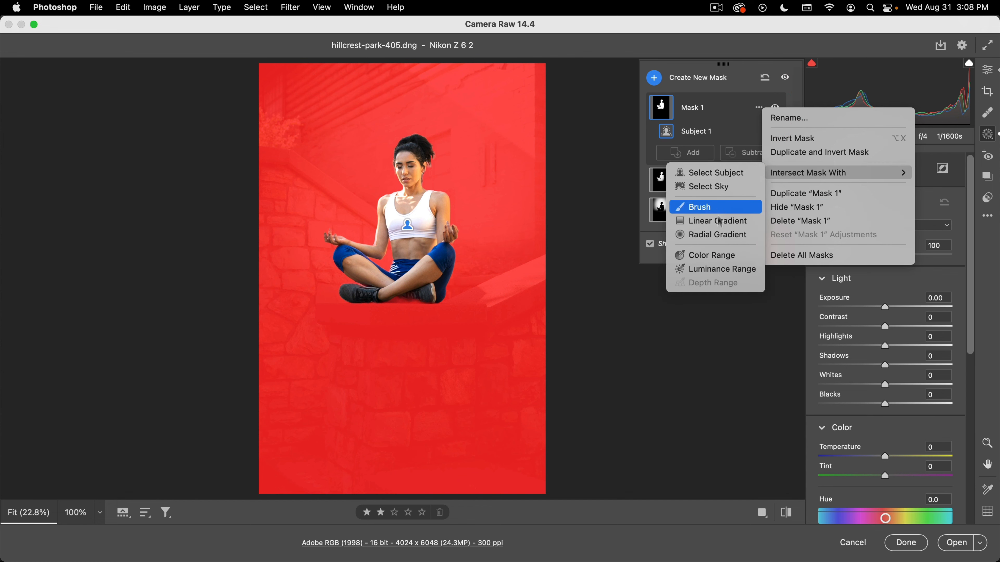
{"action": "left_click", "coordinate": [699, 257]}
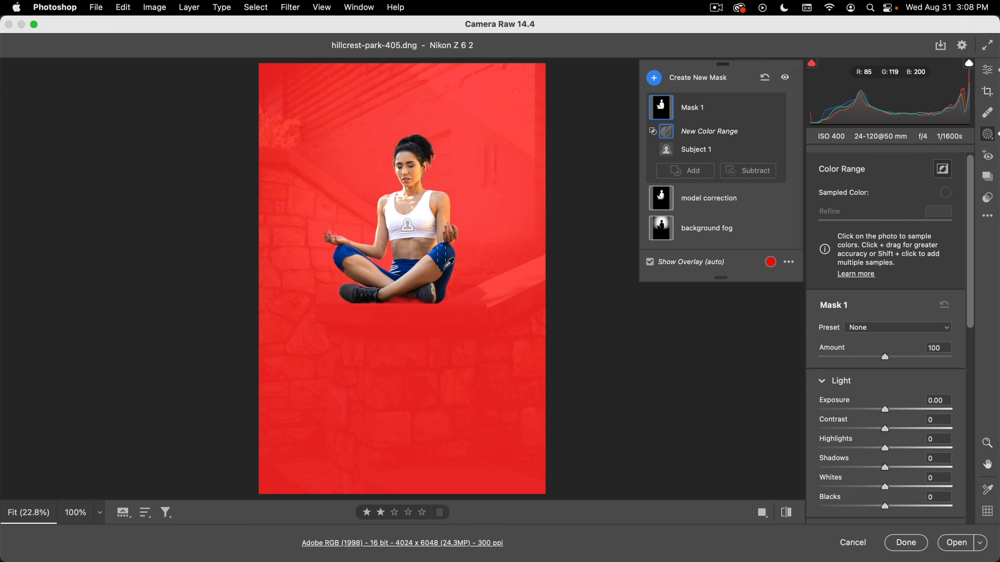
{"action": "left_click", "coordinate": [440, 254]}
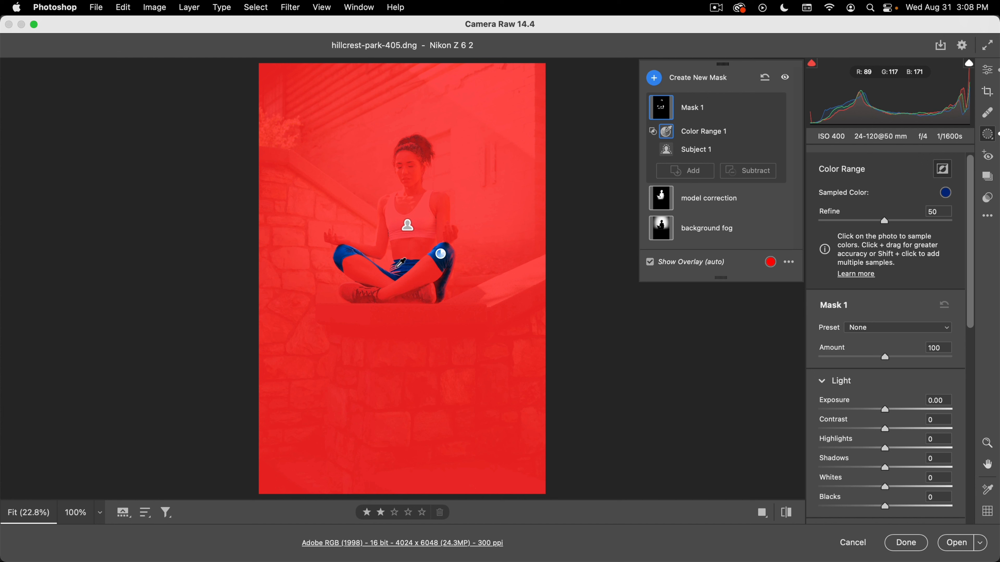
Step: Add two more colour samples to the range, from the leggings' waist area and the shaded lower leg
{"action": "key", "text": "shift"}
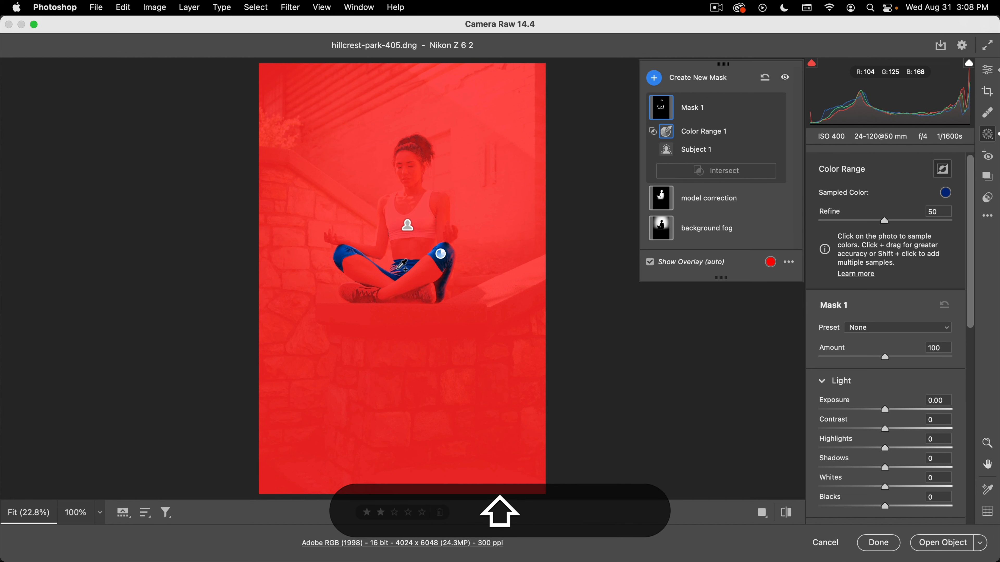
{"action": "left_click", "coordinate": [401, 268], "text": "shift"}
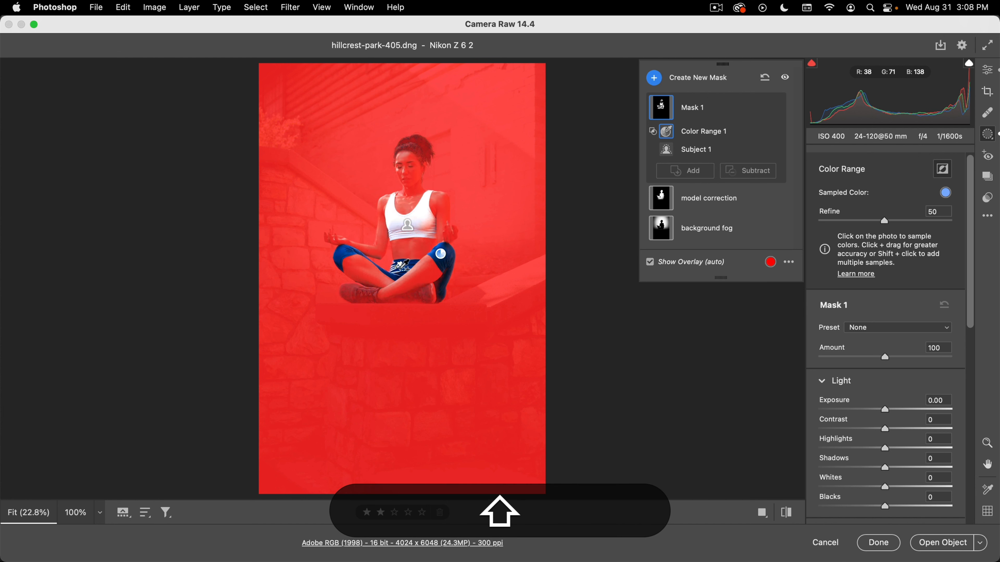
{"action": "left_click", "coordinate": [445, 287], "text": "shift"}
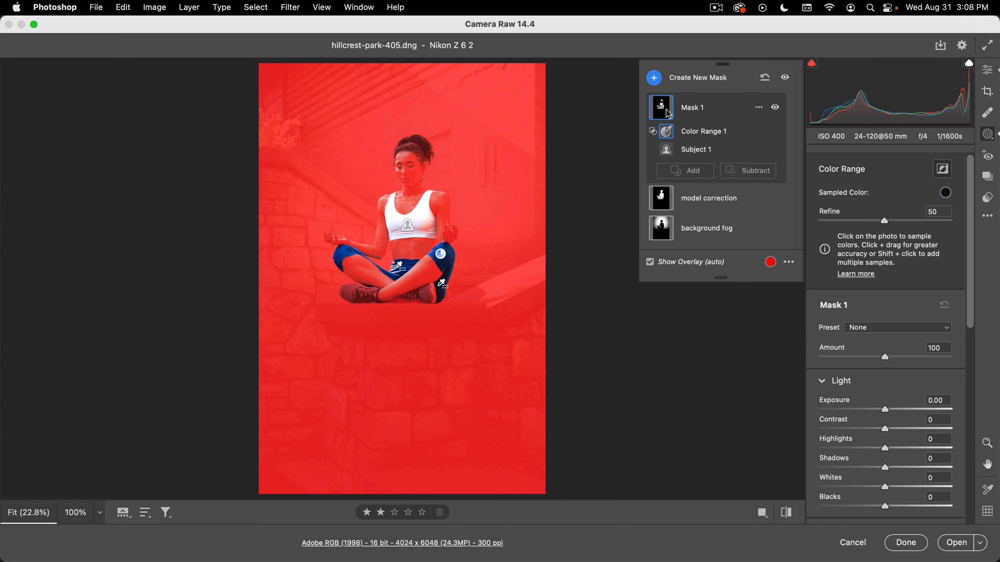
Step: Change the mask overlay to White on Black and preview the Color Range component on its own
{"action": "left_click", "coordinate": [790, 264]}
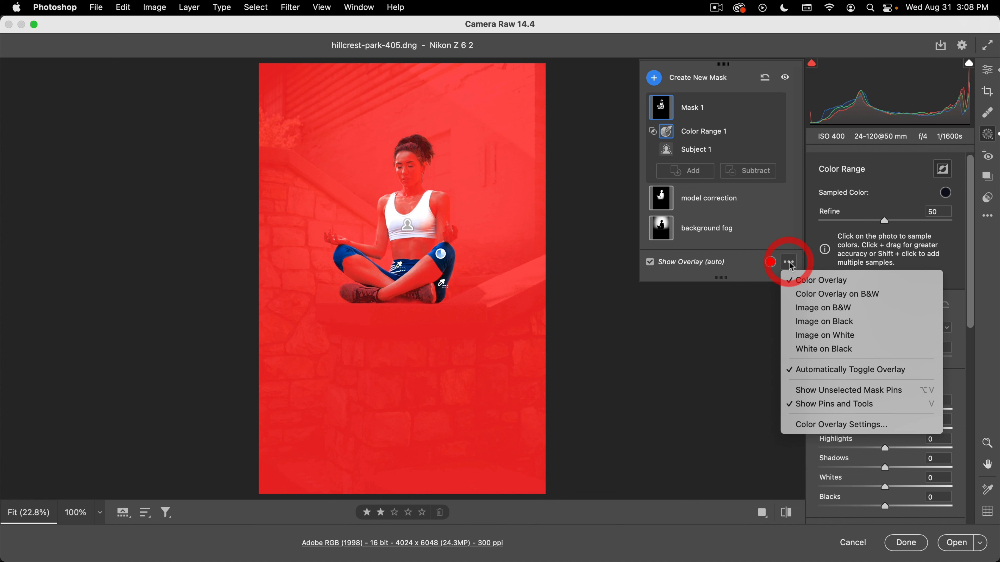
{"action": "left_click", "coordinate": [820, 350]}
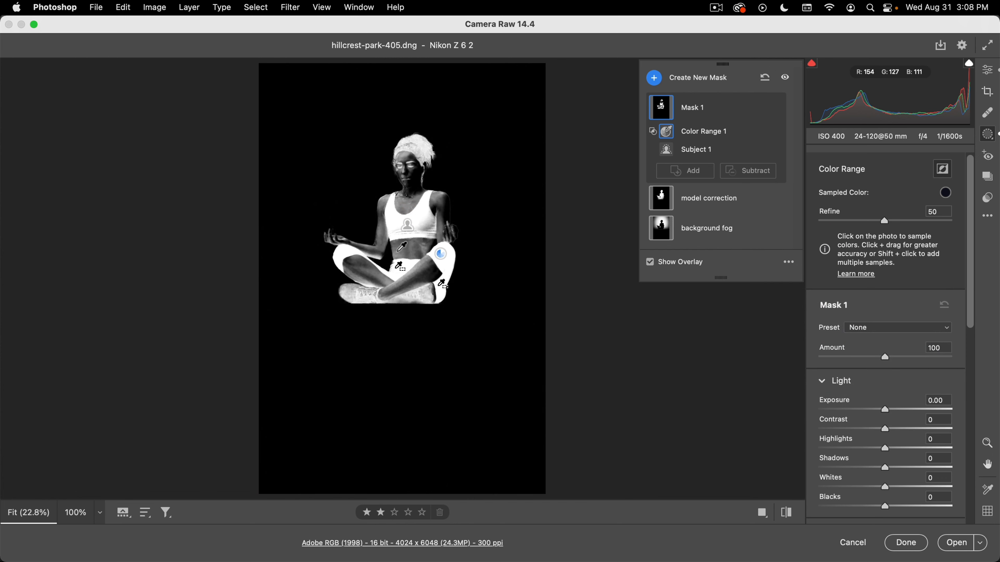
{"action": "key", "text": "alt"}
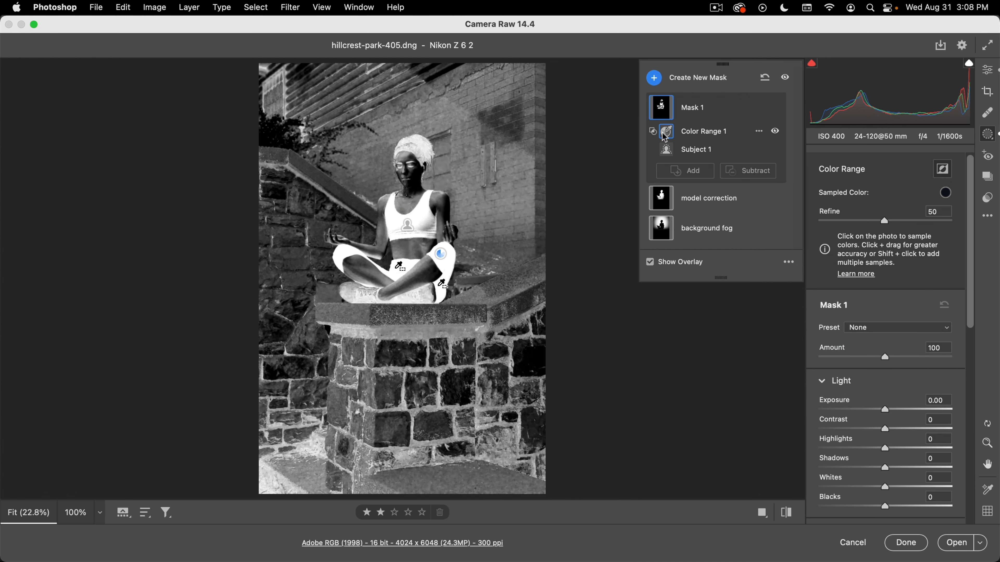
Step: Subtract a Color Range sampled from the skin of the woman's midriff from Mask 1
{"action": "left_click", "coordinate": [739, 176]}
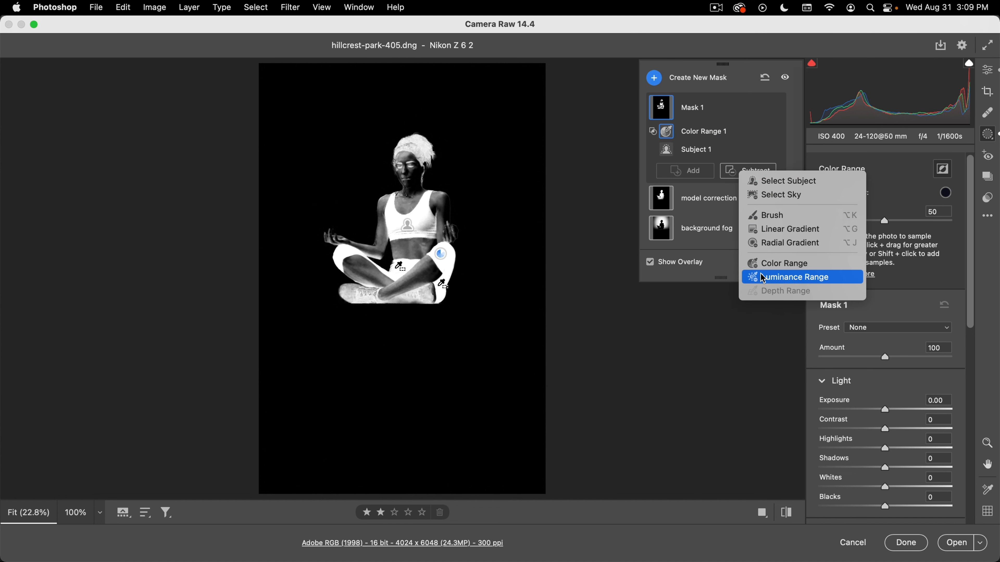
{"action": "left_click", "coordinate": [770, 263]}
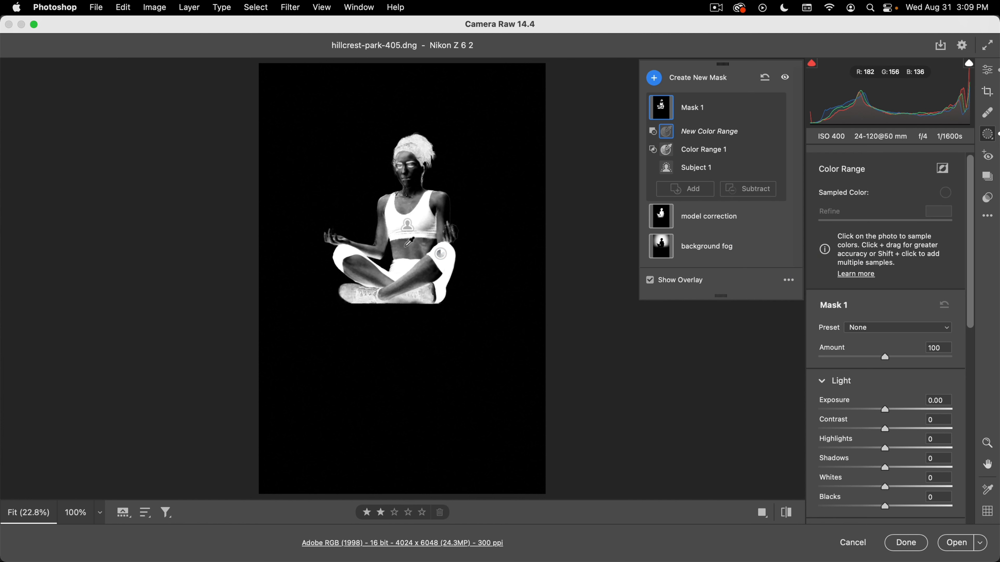
{"action": "left_click_drag", "start_coordinate": [419, 251], "coordinate": [418, 251]}
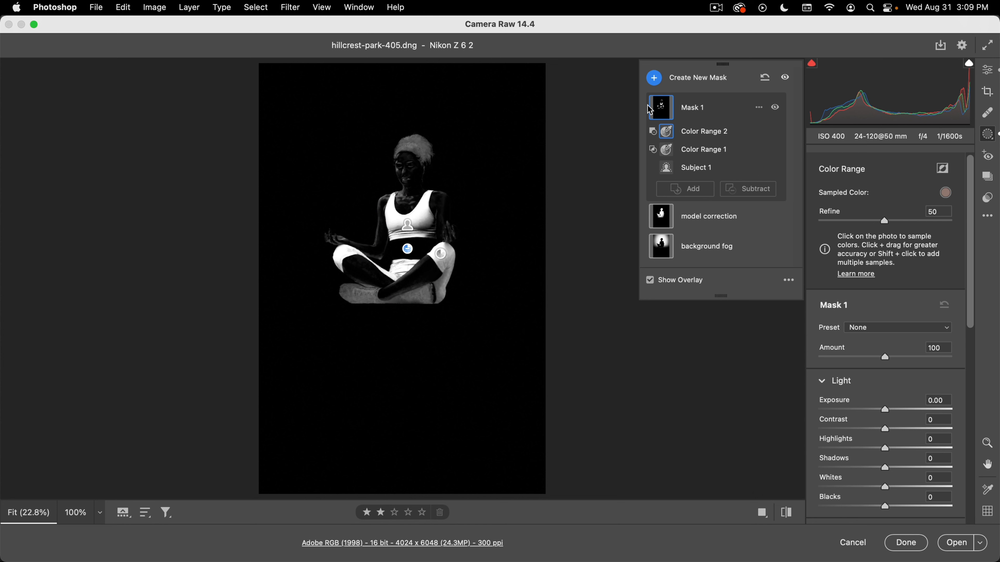
Step: Subtract the woman's head and upper body from Mask 1 with a size 28 brush, using Feather 0 and Flow 100
{"action": "left_click", "coordinate": [747, 188]}
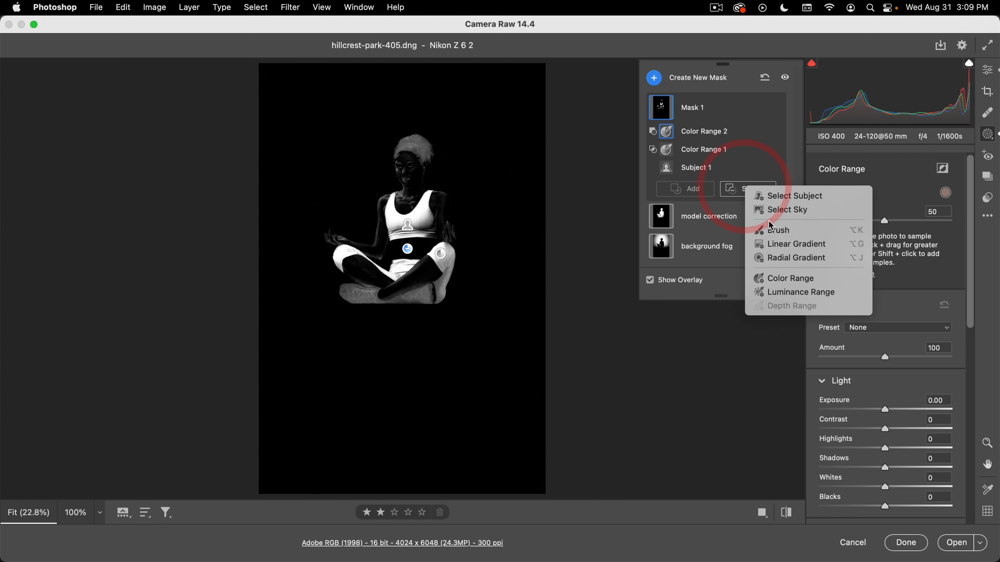
{"action": "left_click", "coordinate": [772, 230]}
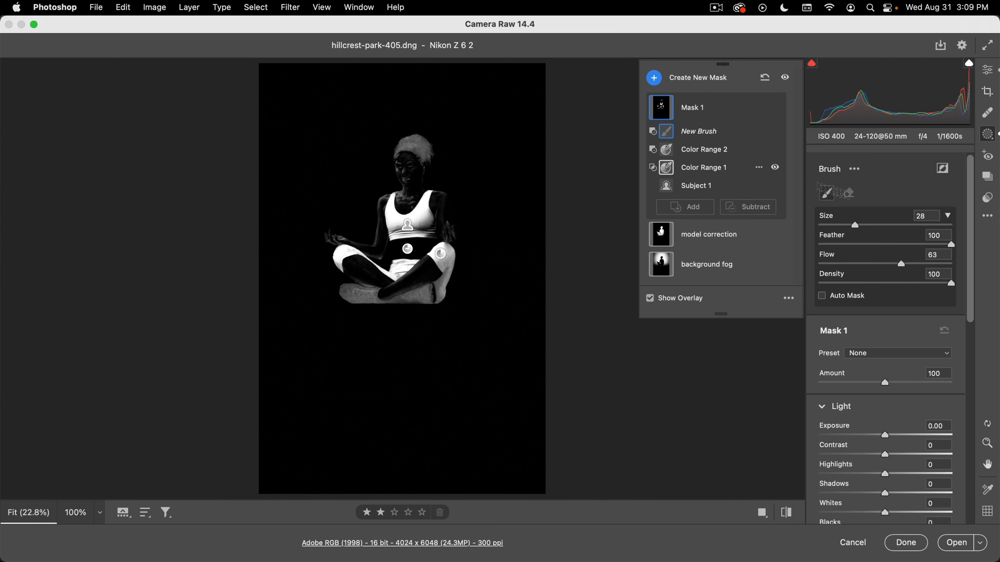
{"action": "left_click_drag", "start_coordinate": [881, 251], "coordinate": [807, 249]}
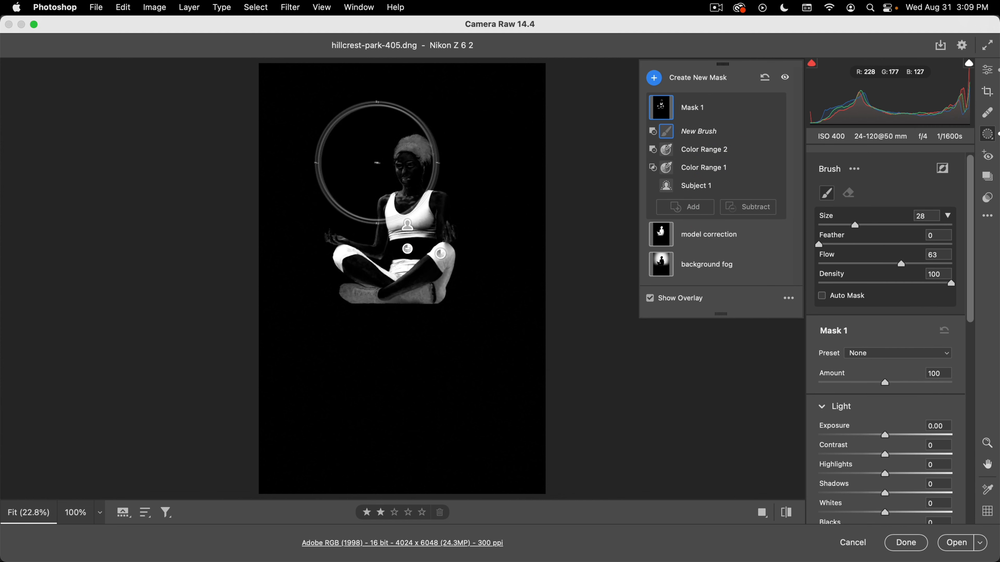
{"action": "left_click", "coordinate": [400, 161]}
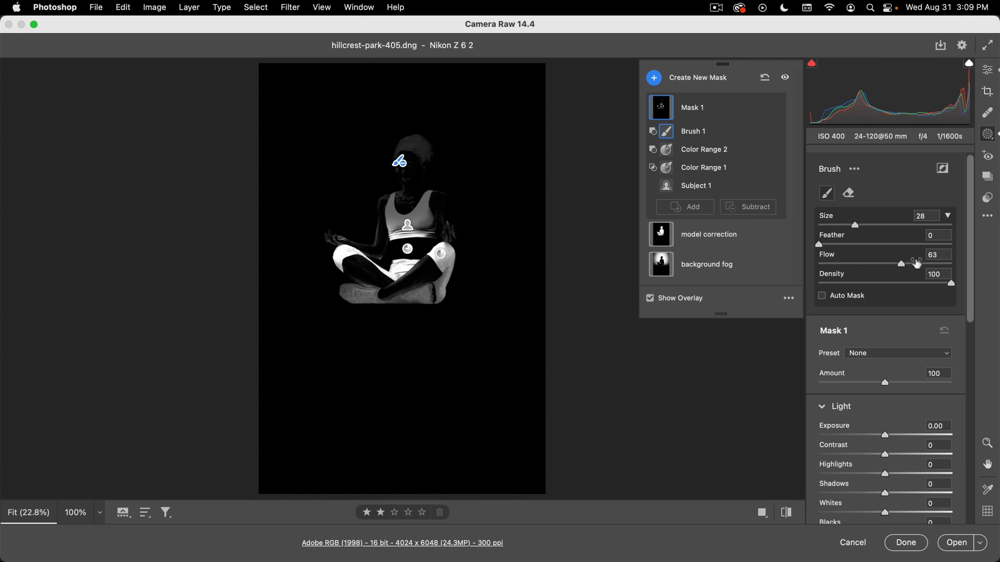
{"action": "mouse_move", "coordinate": [394, 150]}
{"action": "left_mouse_down"}
{"action": "mouse_move", "coordinate": [394, 177]}
{"action": "mouse_move", "coordinate": [406, 183]}
{"action": "left_mouse_up"}
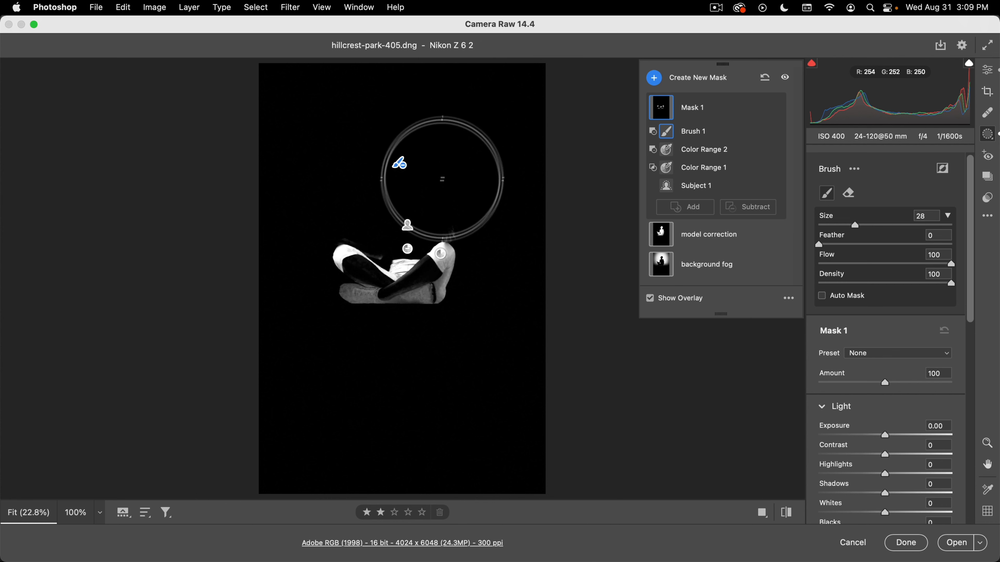
Step: Reduce the subtracting brush to size 3 and paint the shoes and remaining stray areas around the legs out of the mask
{"action": "key", "text": "bracketleft"}
{"action": "key", "text": "bracketleft"}
{"action": "key", "text": "bracketleft"}
{"action": "key", "text": "bracketleft"}
{"action": "key", "text": "bracketleft"}
{"action": "key", "text": "bracketleft"}
{"action": "key", "text": "bracketleft"}
{"action": "key", "text": "bracketleft"}
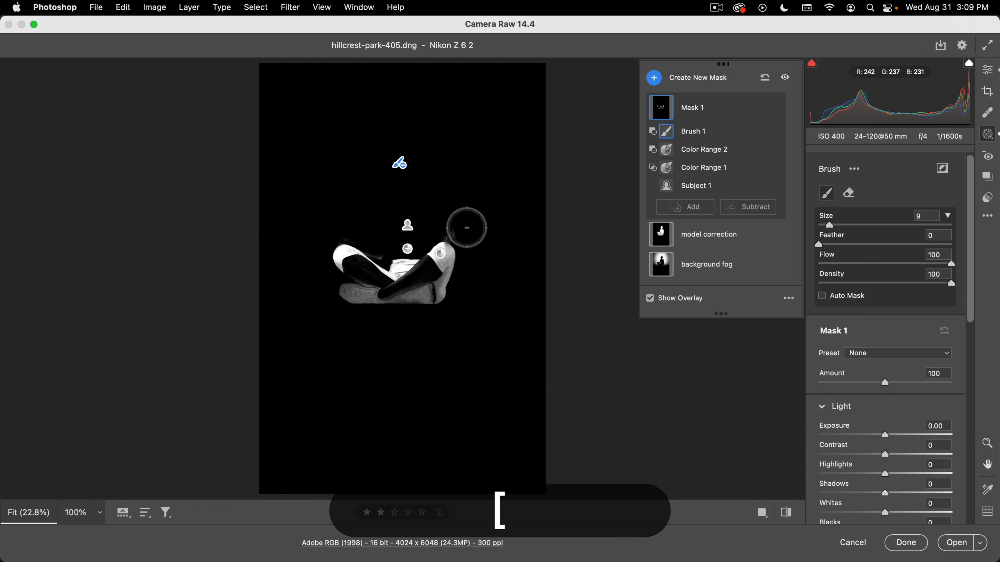
{"action": "key", "text": "bracketleft"}
{"action": "key", "text": "bracketleft"}
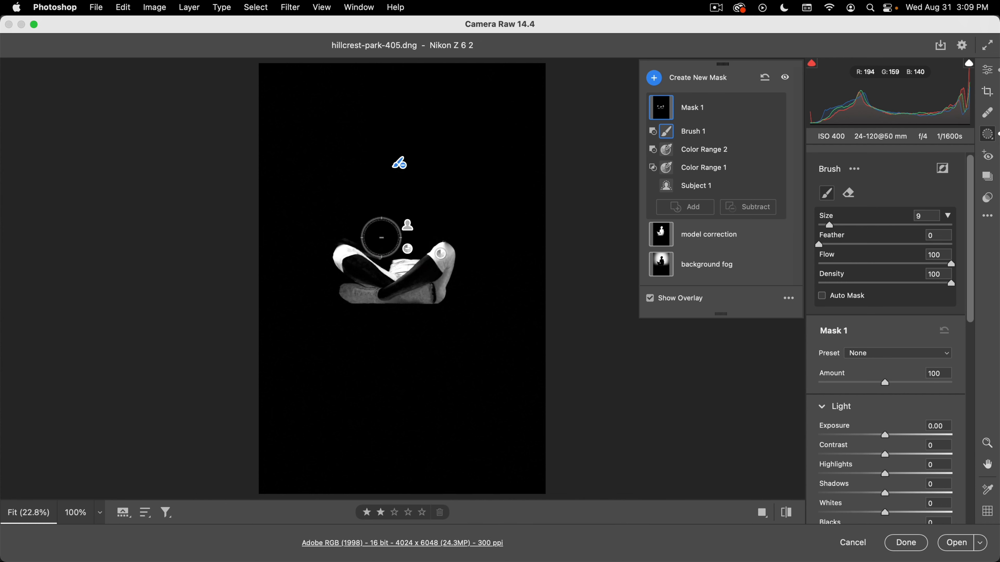
{"action": "key", "text": "bracketleft"}
{"action": "key", "text": "bracketleft"}
{"action": "key", "text": "bracketleft"}
{"action": "key", "text": "bracketleft"}
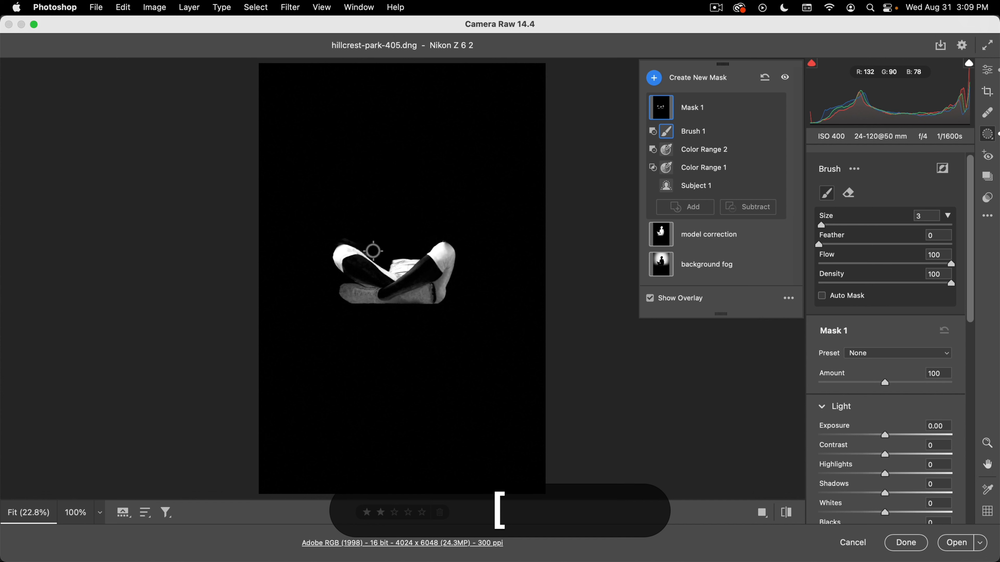
{"action": "left_click", "coordinate": [363, 235]}
{"action": "left_click", "coordinate": [320, 235]}
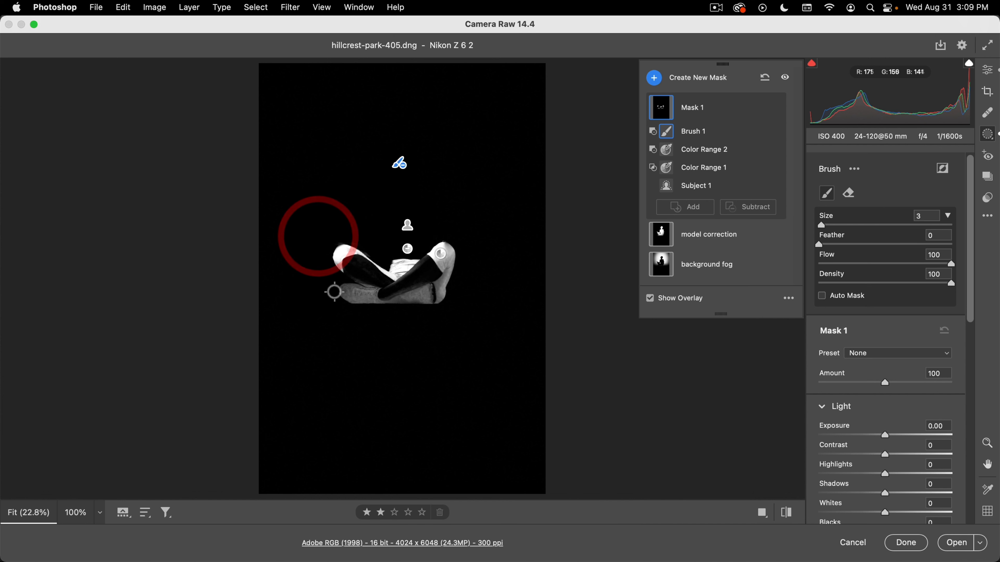
{"action": "mouse_move", "coordinate": [364, 286]}
{"action": "left_mouse_down"}
{"action": "mouse_move", "coordinate": [336, 287]}
{"action": "mouse_move", "coordinate": [389, 294]}
{"action": "mouse_move", "coordinate": [346, 300]}
{"action": "mouse_move", "coordinate": [423, 300]}
{"action": "mouse_move", "coordinate": [388, 300]}
{"action": "mouse_move", "coordinate": [416, 300]}
{"action": "left_mouse_up"}
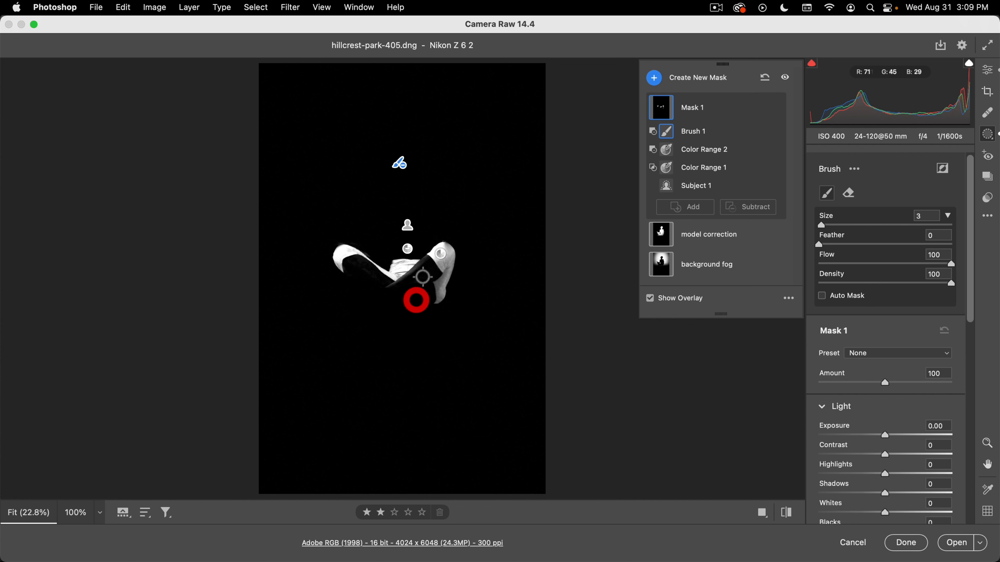
{"action": "left_click_drag", "start_coordinate": [424, 266], "coordinate": [426, 265]}
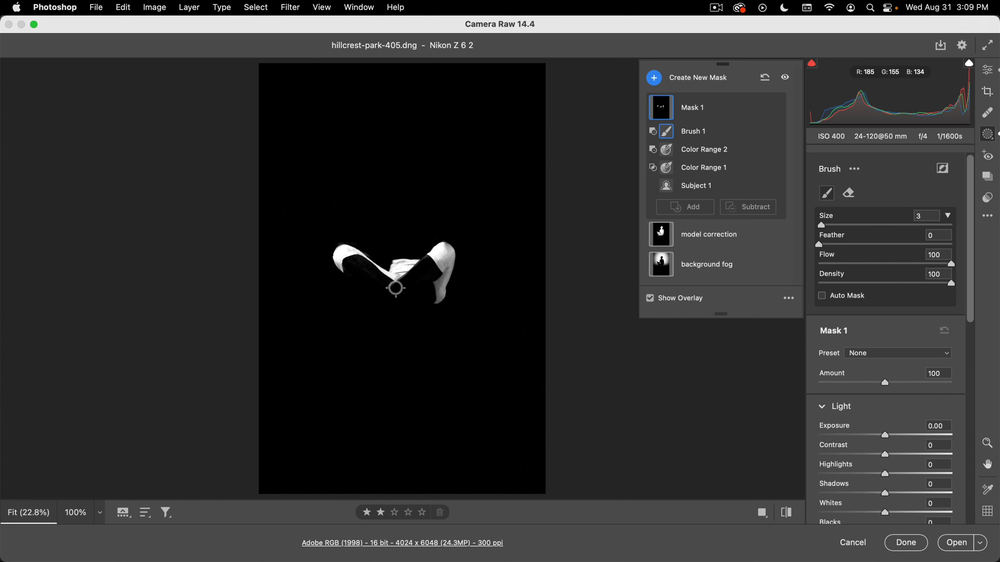
{"action": "left_click_drag", "start_coordinate": [379, 296], "coordinate": [370, 293]}
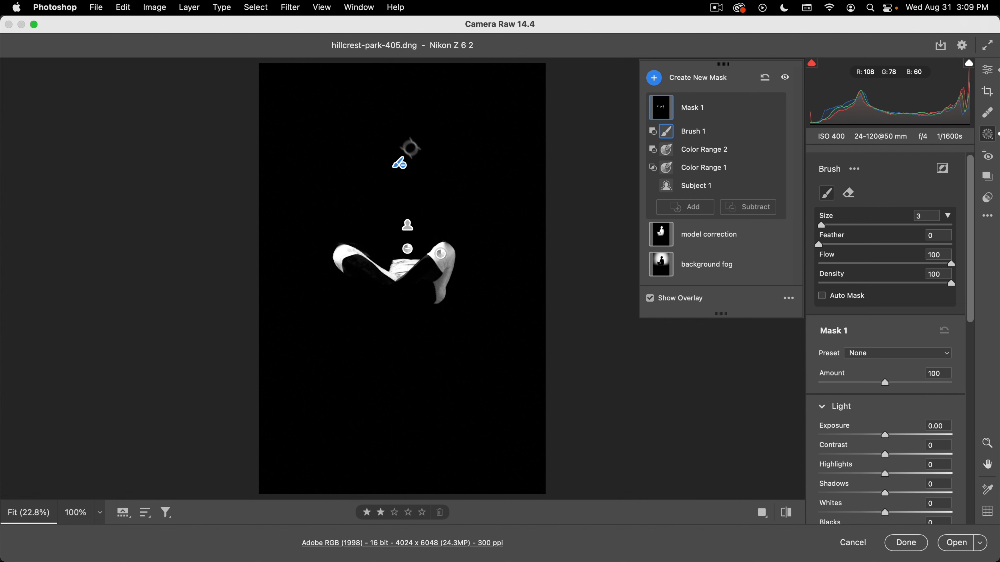
Step: Add a brush component to Mask 1 and start painting the legging over the woman's bent knee into the mask
{"action": "left_click", "coordinate": [676, 214]}
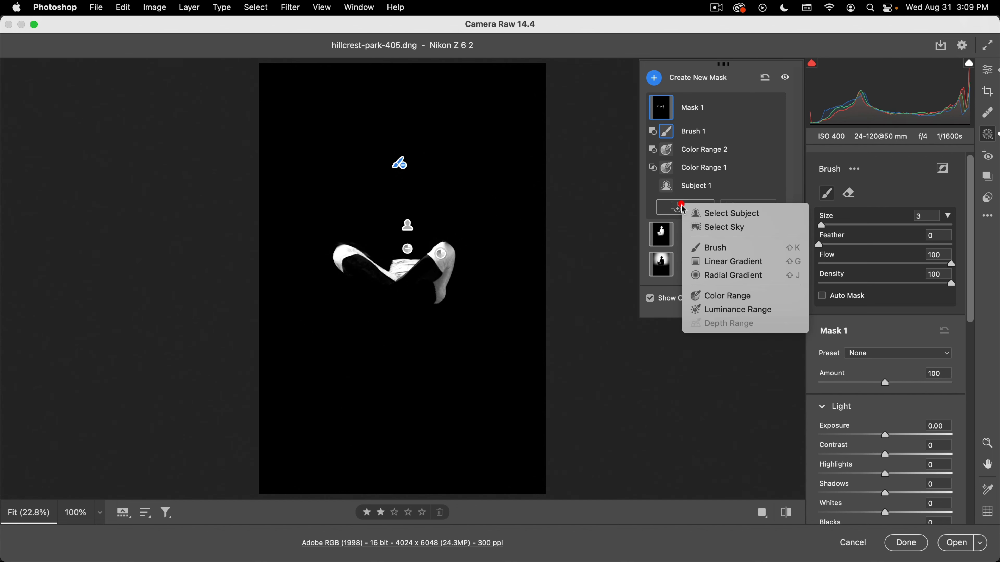
{"action": "left_click", "coordinate": [715, 248]}
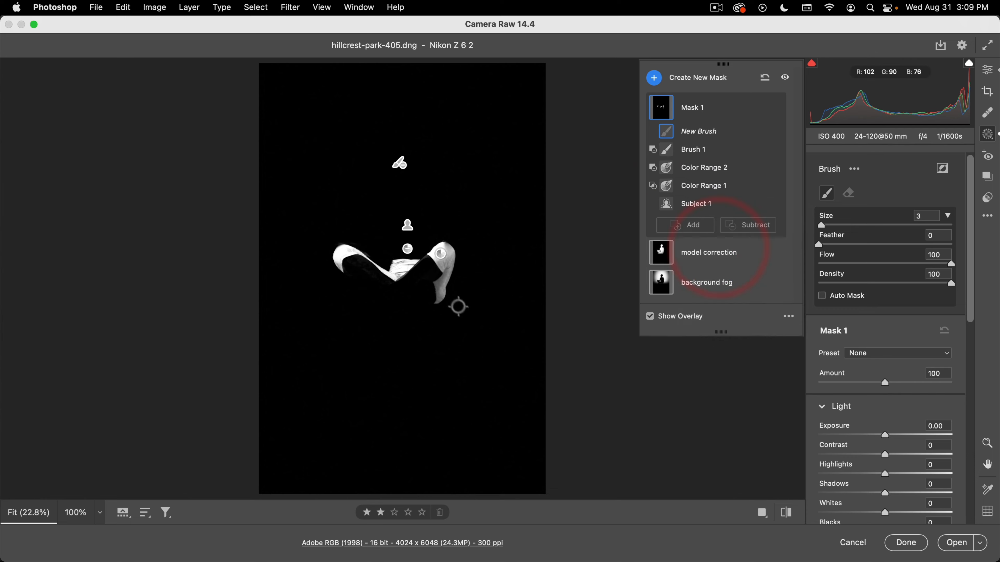
{"action": "key", "text": "space"}
{"action": "left_click", "coordinate": [425, 300]}
{"action": "mouse_move", "coordinate": [497, 143]}
{"action": "left_mouse_down"}
{"action": "mouse_move", "coordinate": [477, 111]}
{"action": "mouse_move", "coordinate": [495, 102]}
{"action": "mouse_move", "coordinate": [476, 161]}
{"action": "mouse_move", "coordinate": [506, 135]}
{"action": "mouse_move", "coordinate": [515, 139]}
{"action": "left_mouse_up"}
{"action": "key", "text": "space"}
Step: Set the adding brush to Feather 23 and Flow 57, and paint in the remaining grey areas of the leggings
{"action": "left_click_drag", "start_coordinate": [818, 244], "coordinate": [939, 248]}
{"action": "left_click", "coordinate": [843, 263]}
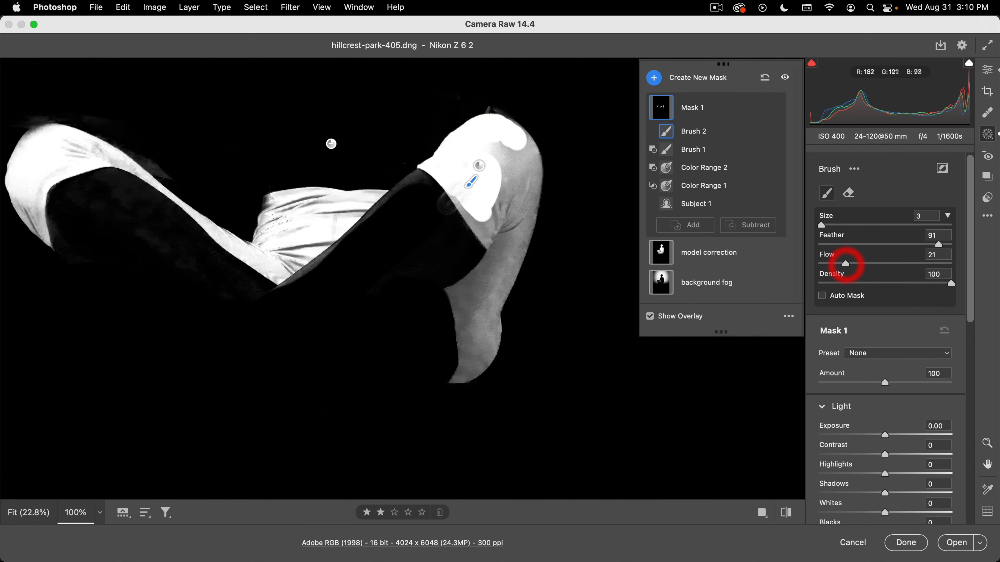
{"action": "left_click_drag", "start_coordinate": [844, 263], "coordinate": [893, 263]}
{"action": "mouse_move", "coordinate": [510, 170]}
{"action": "left_mouse_down"}
{"action": "mouse_move", "coordinate": [507, 154]}
{"action": "mouse_move", "coordinate": [526, 148]}
{"action": "mouse_move", "coordinate": [507, 217]}
{"action": "mouse_move", "coordinate": [480, 212]}
{"action": "mouse_move", "coordinate": [512, 213]}
{"action": "mouse_move", "coordinate": [523, 170]}
{"action": "left_mouse_up"}
{"action": "left_click", "coordinate": [849, 244]}
{"action": "mouse_move", "coordinate": [520, 224]}
{"action": "left_mouse_down"}
{"action": "mouse_move", "coordinate": [471, 315]}
{"action": "mouse_move", "coordinate": [467, 367]}
{"action": "mouse_move", "coordinate": [496, 256]}
{"action": "left_mouse_up"}
{"action": "mouse_move", "coordinate": [319, 213]}
{"action": "left_mouse_down"}
{"action": "mouse_move", "coordinate": [284, 217]}
{"action": "mouse_move", "coordinate": [278, 256]}
{"action": "mouse_move", "coordinate": [270, 252]}
{"action": "left_mouse_up"}
{"action": "left_click", "coordinate": [77, 153]}
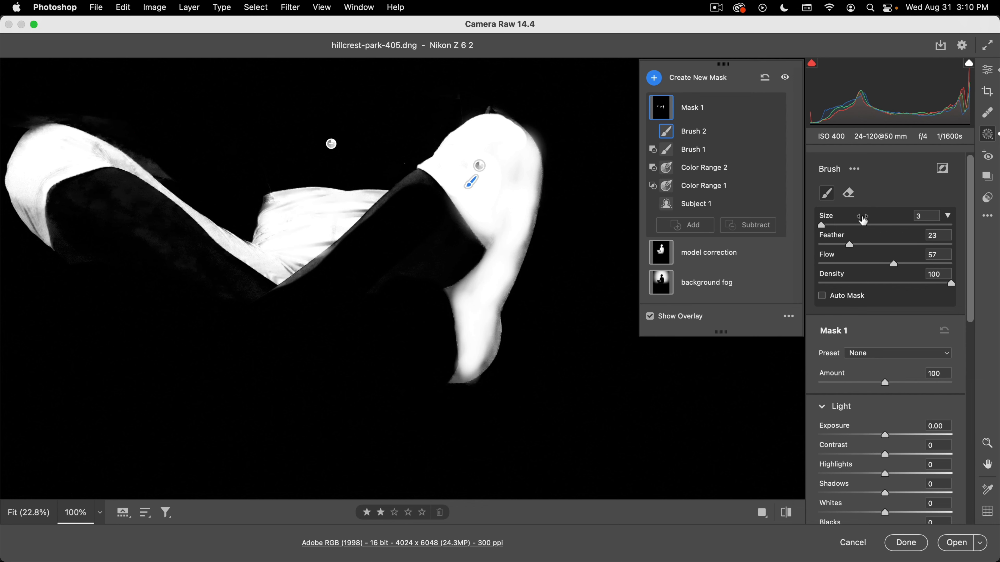
Step: Hide the mask overlay and fit the whole photo in the view
{"action": "key", "text": "v"}
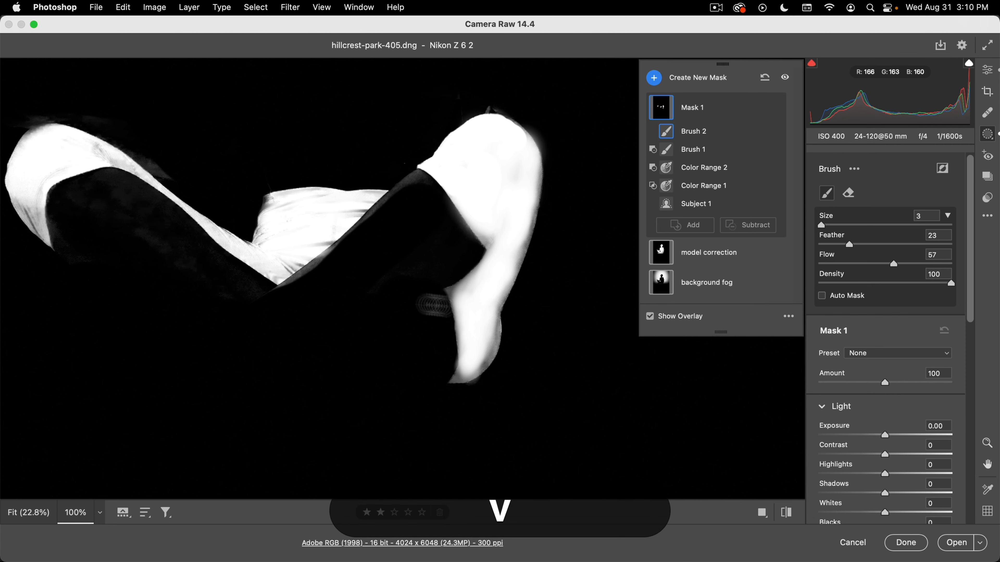
{"action": "key", "text": "y"}
{"action": "key", "text": "space"}
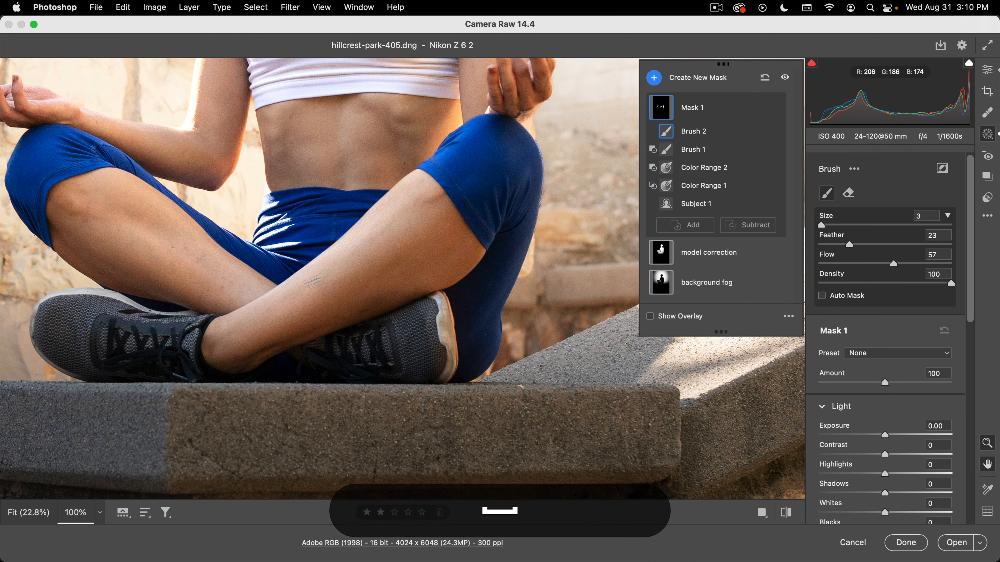
{"action": "left_click", "coordinate": [323, 275]}
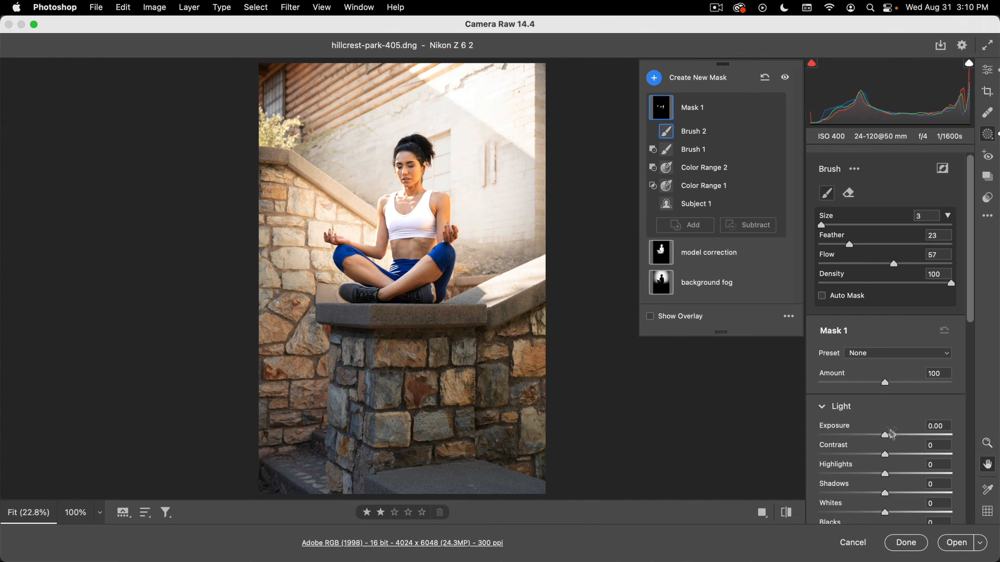
Step: Recolor the leggings from blue to green in Mask 1 with Temperature +73, Tint -42 and Hue -65.7
{"action": "scroll", "coordinate": [916, 388], "scroll_direction": "down", "scroll_amount": 3}
{"action": "left_click_drag", "start_coordinate": [971, 330], "coordinate": [975, 472]}
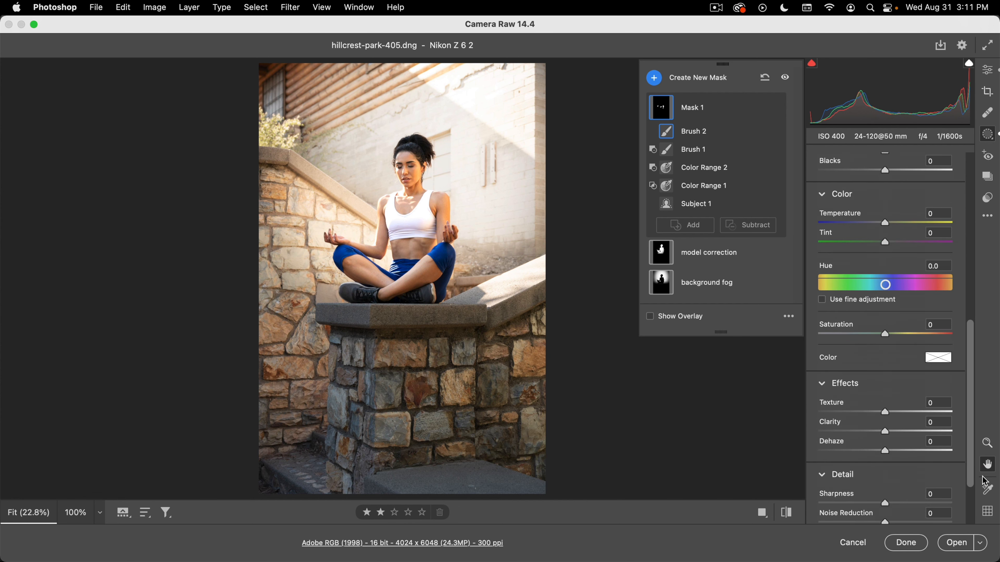
{"action": "mouse_move", "coordinate": [885, 285]}
{"action": "left_mouse_down"}
{"action": "mouse_move", "coordinate": [852, 289]}
{"action": "mouse_move", "coordinate": [872, 285]}
{"action": "left_mouse_up"}
{"action": "left_click_drag", "start_coordinate": [885, 242], "coordinate": [934, 223]}
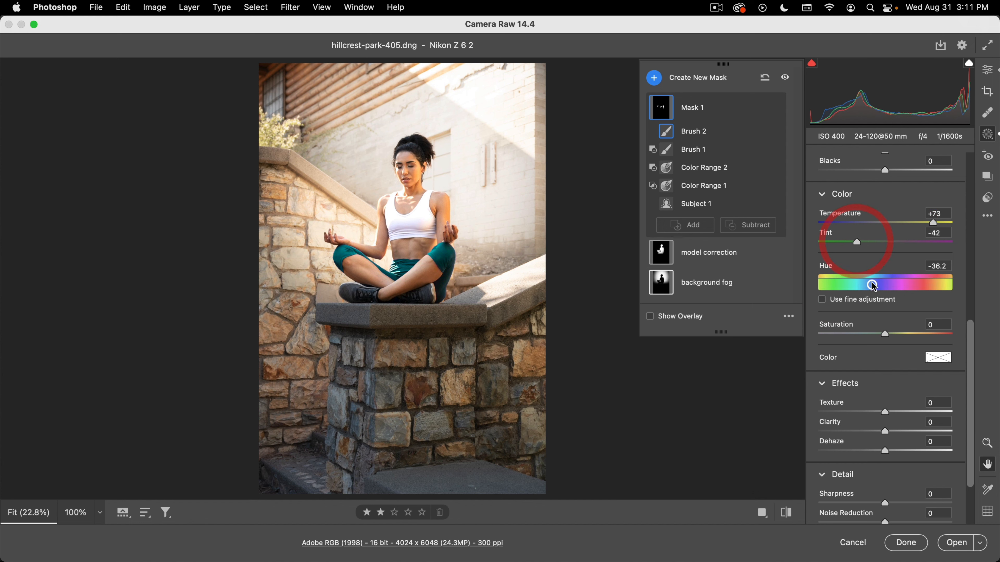
{"action": "left_click_drag", "start_coordinate": [872, 285], "coordinate": [860, 285]}
Step: Rename Mask 1 as "pants"
{"action": "left_click", "coordinate": [692, 112]}
{"action": "double_click", "coordinate": [692, 113]}
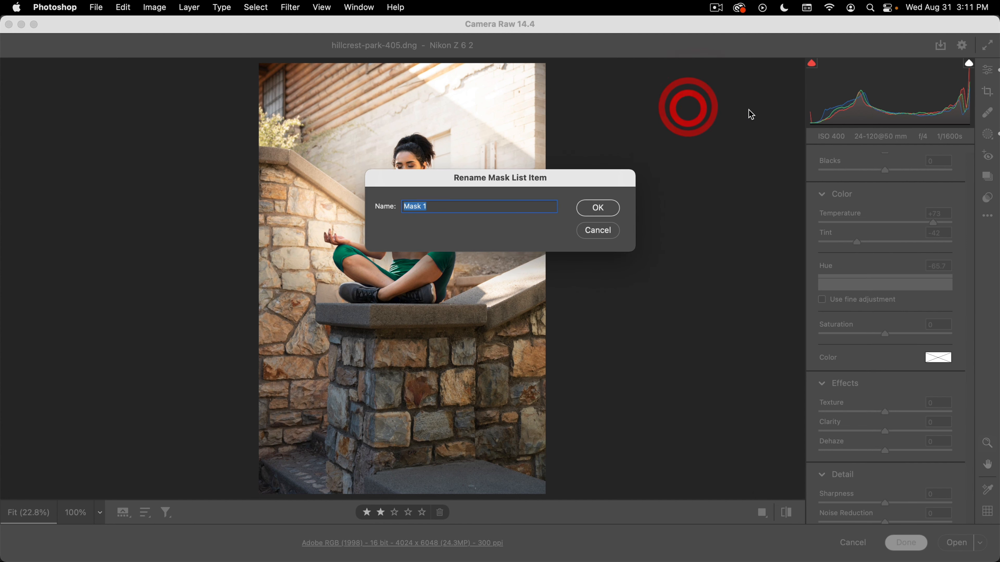
{"action": "type", "text": "pants"}
{"action": "key", "text": "Return"}
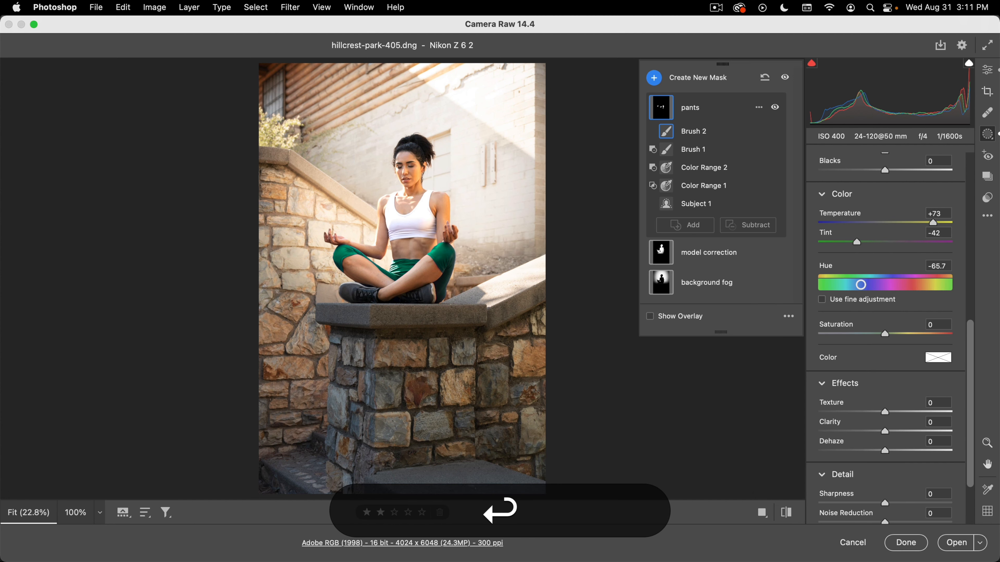
Step: Toggle the pants mask's visibility to compare the leggings before and after recoloring
{"action": "left_click", "coordinate": [776, 108]}
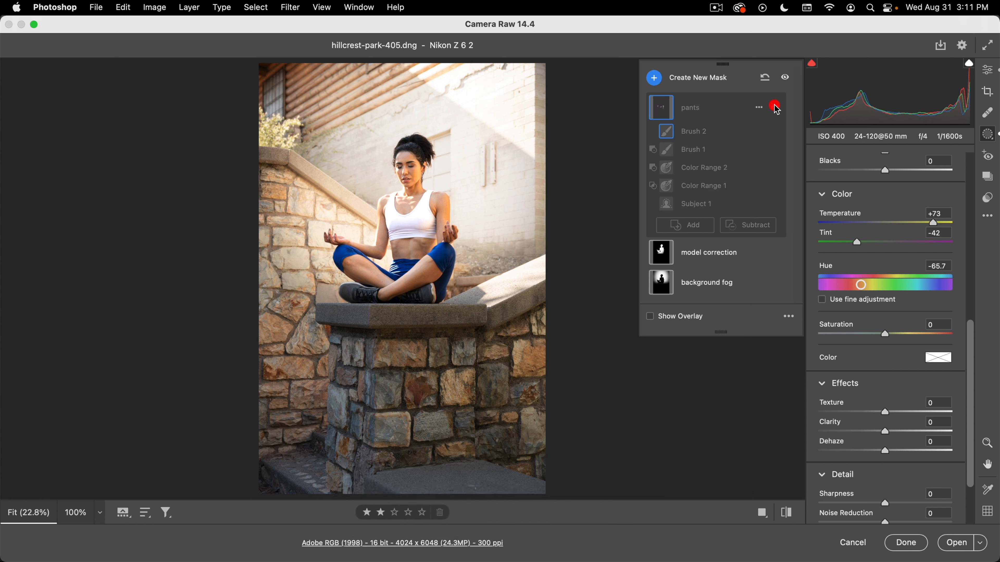
{"action": "left_click", "coordinate": [776, 108]}
{"action": "left_click", "coordinate": [776, 107]}
{"action": "left_click", "coordinate": [776, 107]}
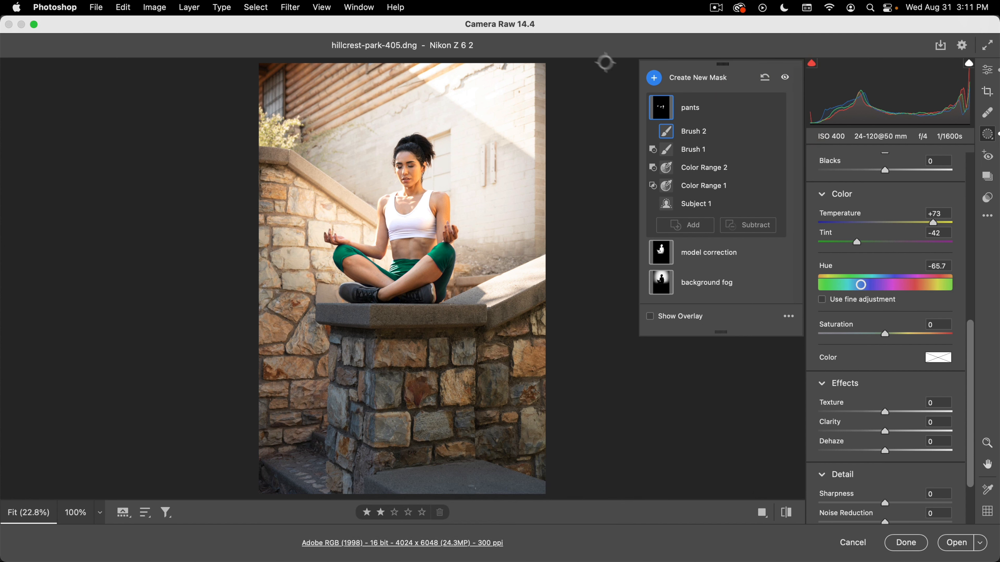
Step: Create a radial gradient mask as a tall ellipse centered on the woman's head, and switch the mask overlay to red
{"action": "left_click", "coordinate": [654, 78]}
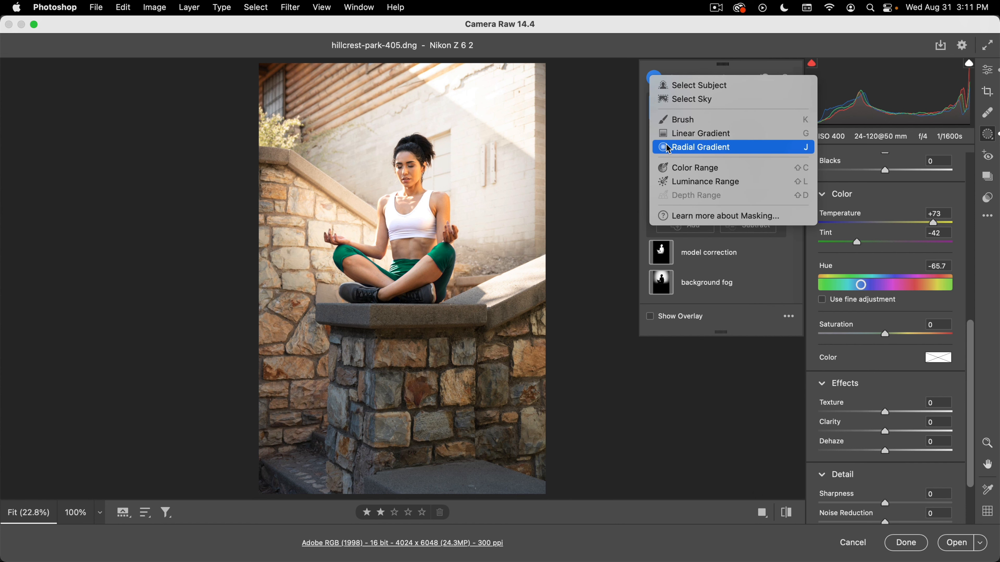
{"action": "left_click", "coordinate": [714, 148]}
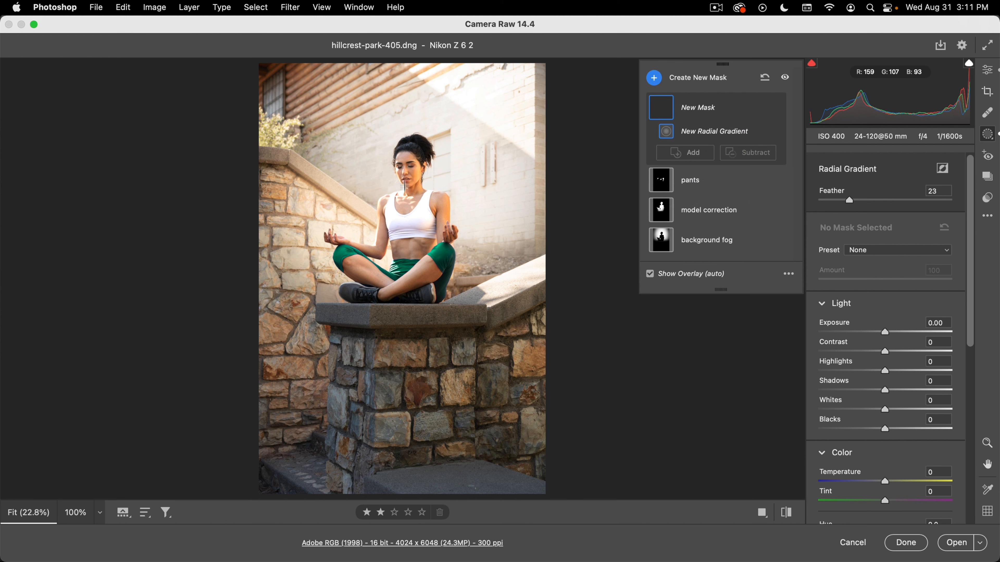
{"action": "left_click_drag", "start_coordinate": [404, 185], "coordinate": [511, 395]}
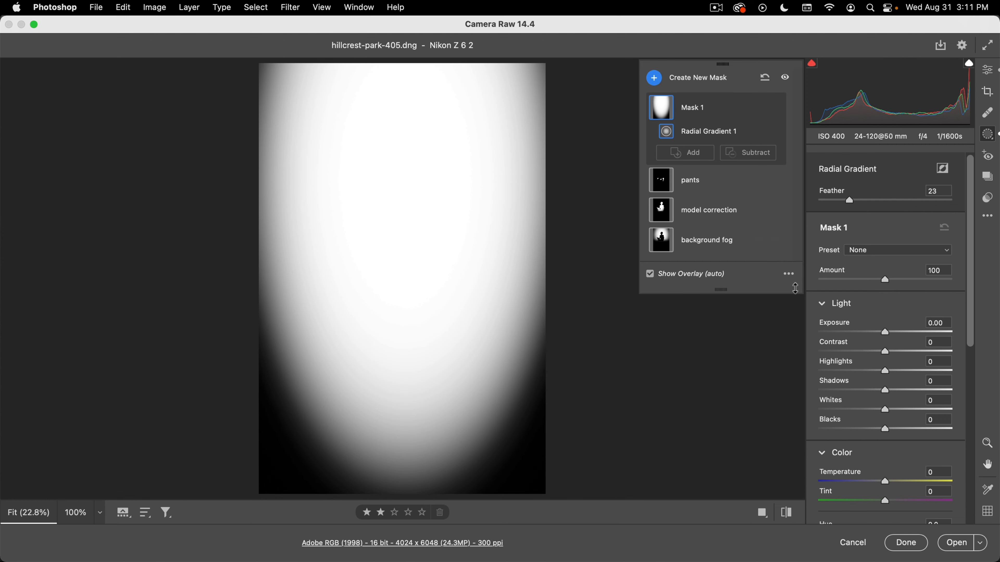
{"action": "left_click", "coordinate": [789, 274]}
{"action": "left_click", "coordinate": [808, 291]}
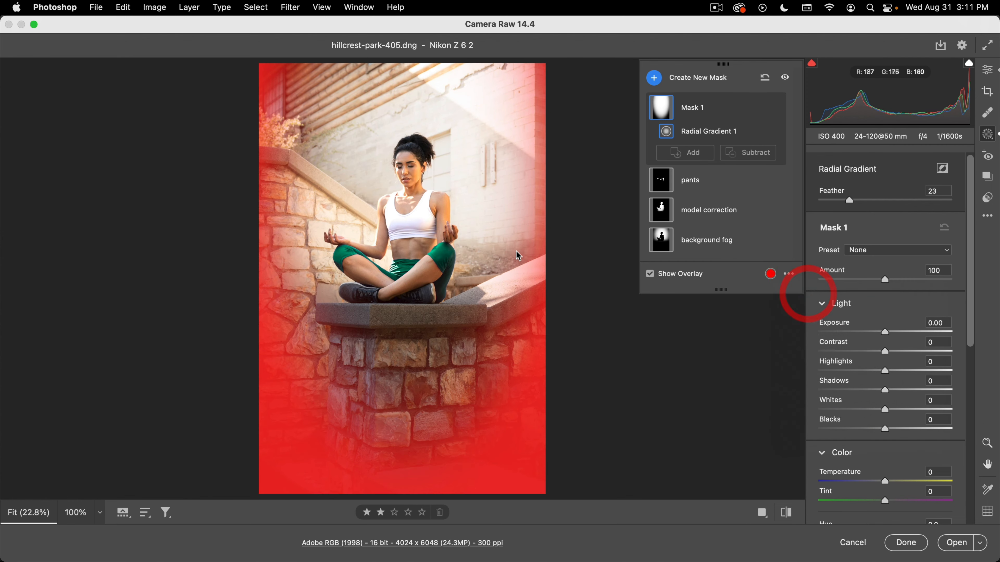
Step: Set the radial gradient's Feather to 39, widen and recenter it on the woman's face, and invert the mask
{"action": "left_click_drag", "start_coordinate": [849, 201], "coordinate": [900, 200]}
{"action": "key", "text": "v"}
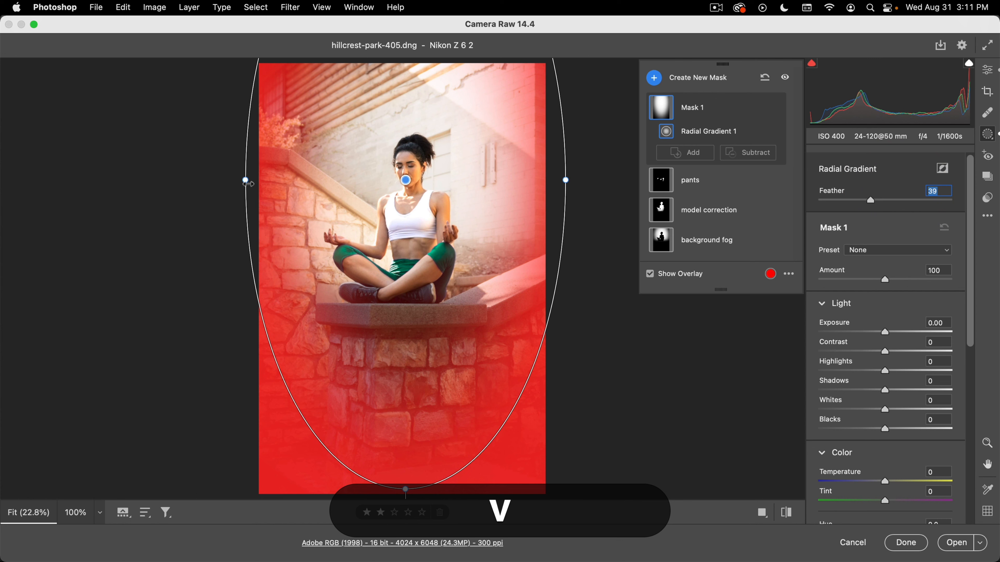
{"action": "left_click_drag", "start_coordinate": [248, 183], "coordinate": [187, 181]}
{"action": "left_click_drag", "start_coordinate": [405, 181], "coordinate": [399, 173]}
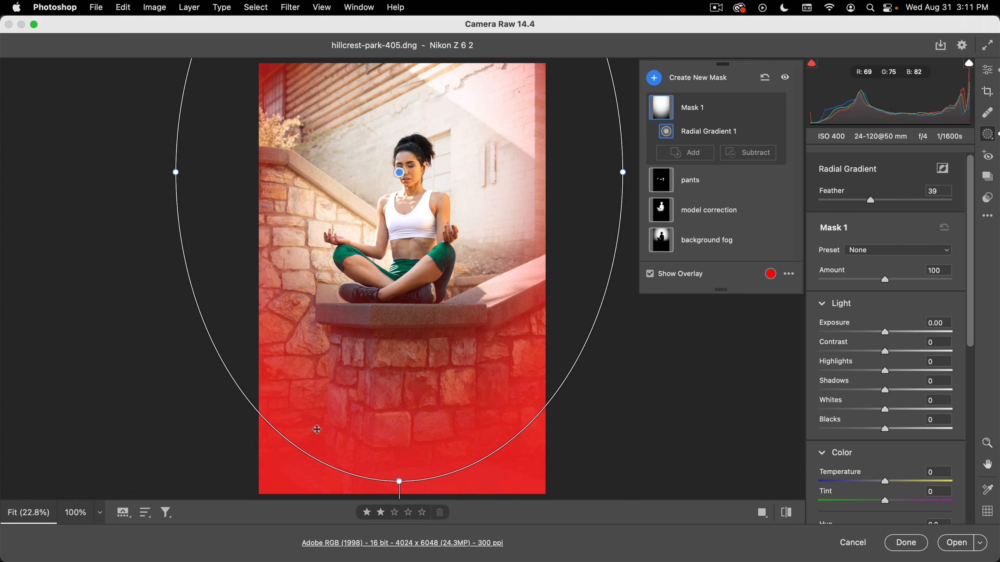
{"action": "key", "text": "alt+x"}
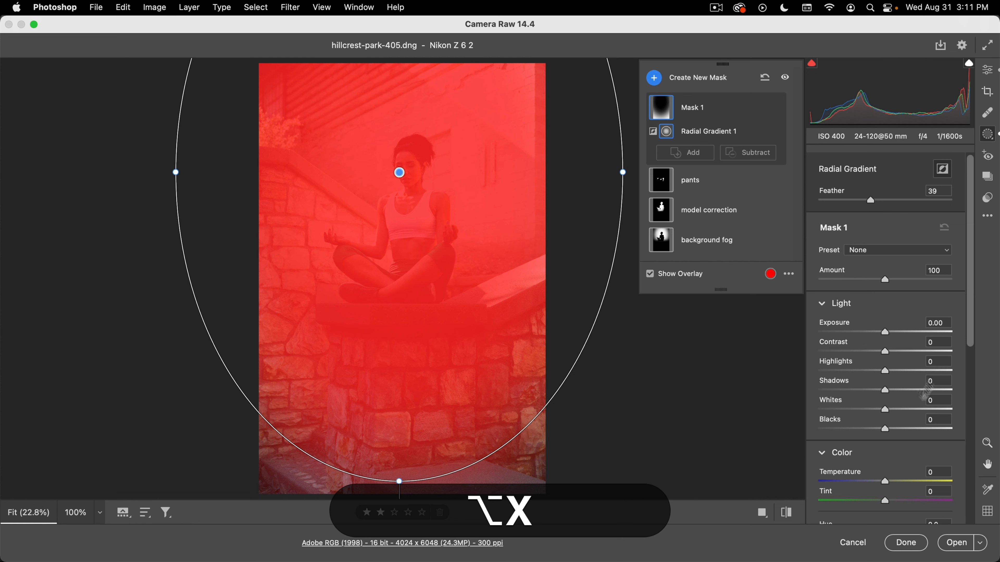
Step: Darken and cool the photo's outer area with Exposure -1.15, Temperature -55 and Tint -39, and hide the mask overlay
{"action": "left_click_drag", "start_coordinate": [885, 332], "coordinate": [866, 326]}
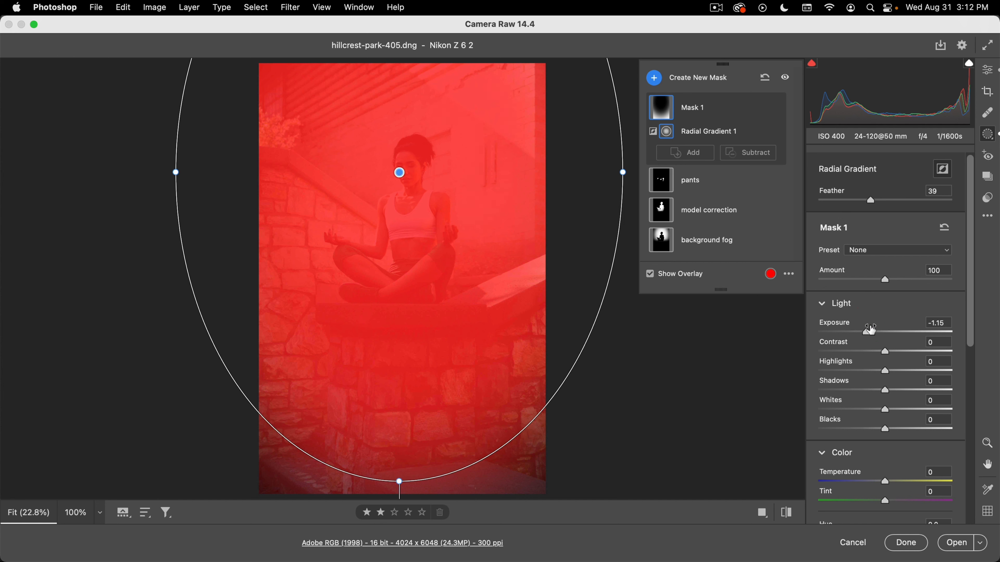
{"action": "key", "text": "v"}
{"action": "key", "text": "y"}
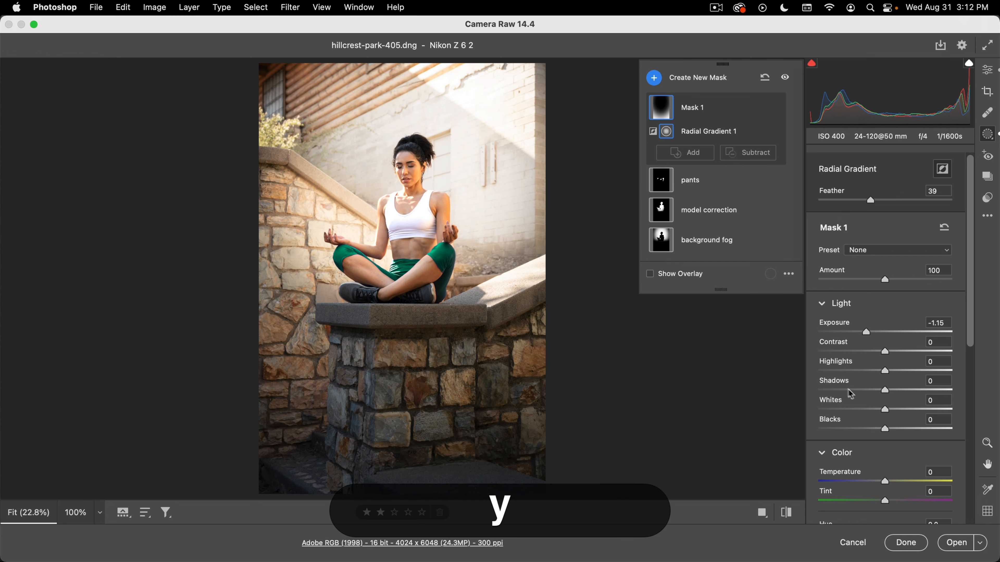
{"action": "left_click_drag", "start_coordinate": [880, 484], "coordinate": [866, 505]}
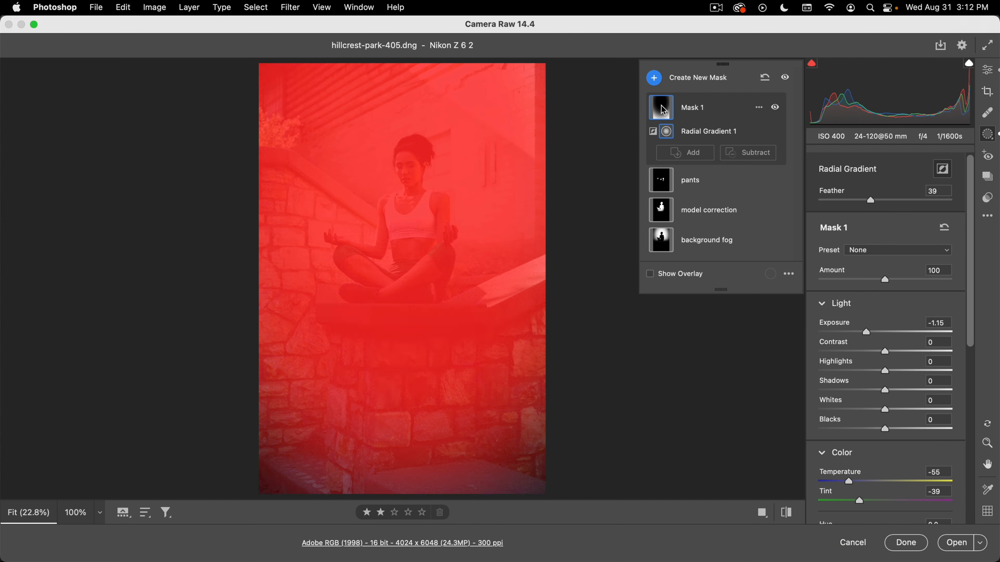
Step: Rename the inverted radial gradient mask as "vignette"
{"action": "double_click", "coordinate": [685, 110]}
{"action": "type", "text": "vignette"}
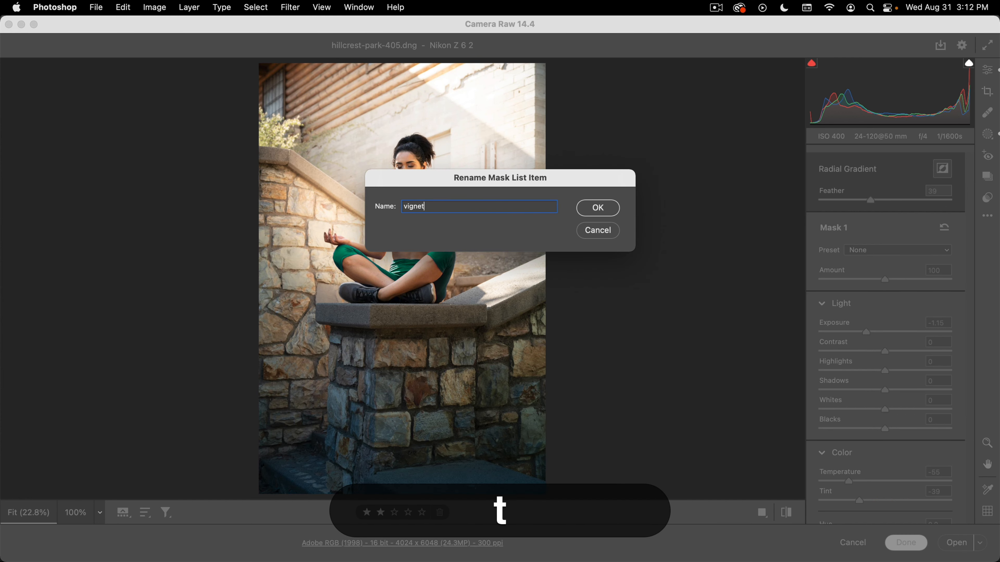
{"action": "key", "text": "Return"}
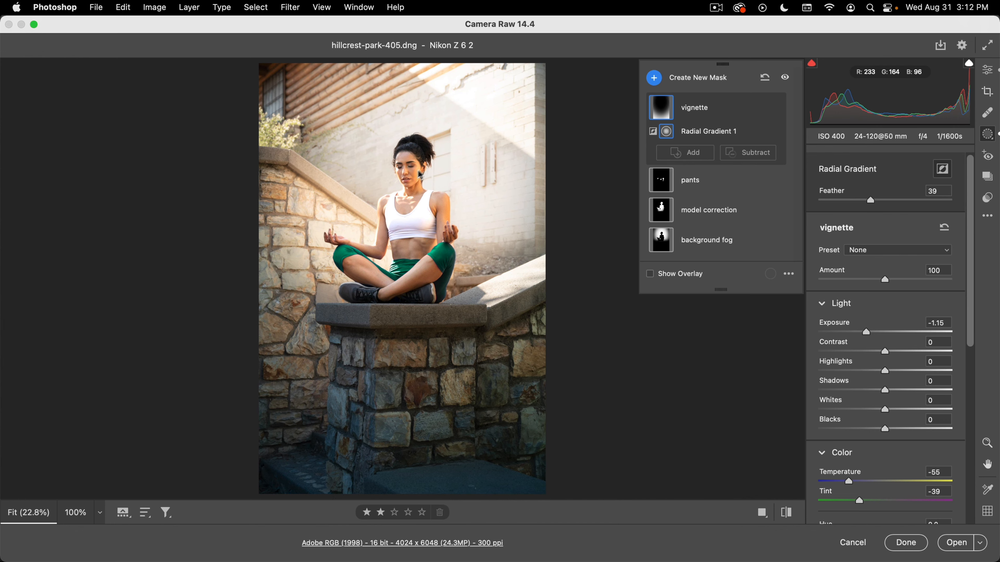
Step: Duplicate and invert the vignette mask so that the copy covers the area around the woman
{"action": "mouse_move", "coordinate": [764, 115]}
{"action": "mouse_move", "coordinate": [664, 110]}
{"action": "left_click", "coordinate": [758, 108]}
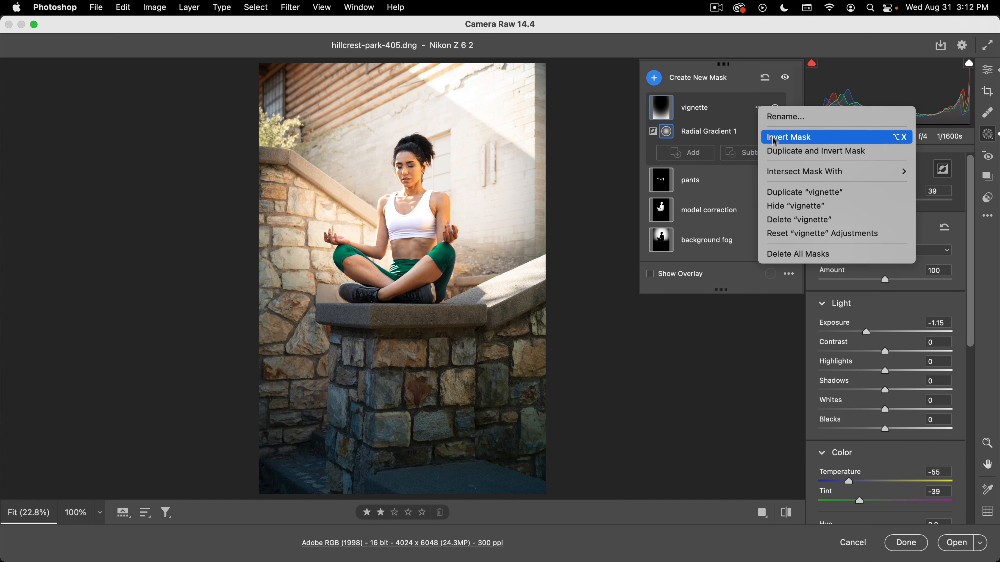
{"action": "left_click", "coordinate": [802, 155]}
{"action": "mouse_move", "coordinate": [685, 115]}
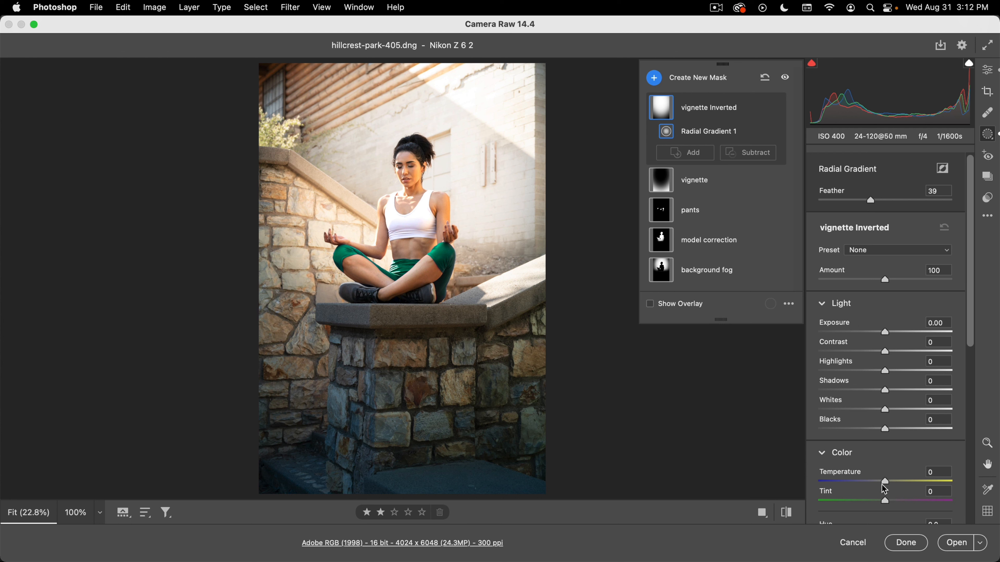
Step: Warm the area inside the inverted vignette mask with Temperature +18 and Tint +10, and deselect the mask
{"action": "mouse_move", "coordinate": [884, 488]}
{"action": "left_mouse_down"}
{"action": "mouse_move", "coordinate": [918, 483]}
{"action": "mouse_move", "coordinate": [899, 481]}
{"action": "left_mouse_up"}
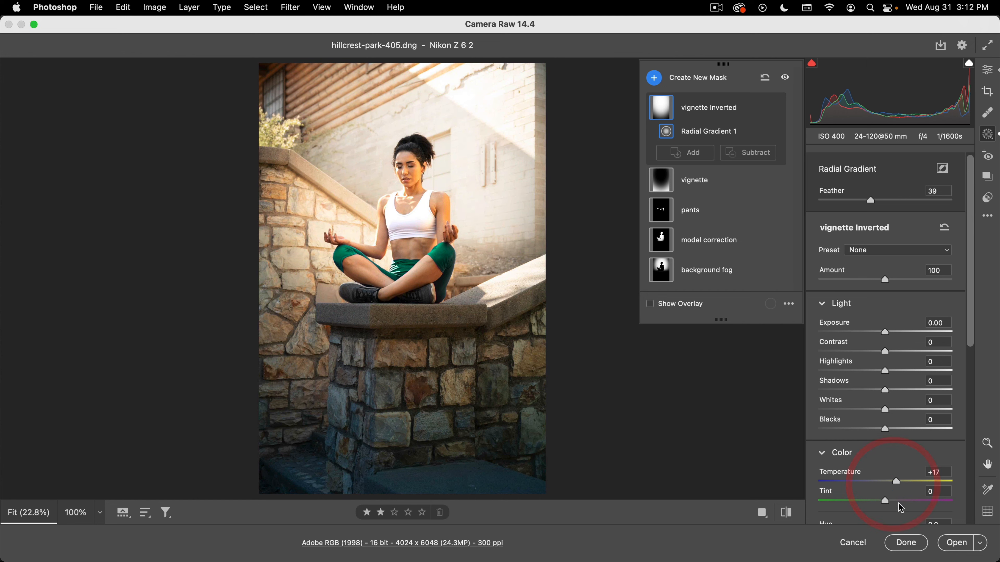
{"action": "left_click", "coordinate": [914, 502]}
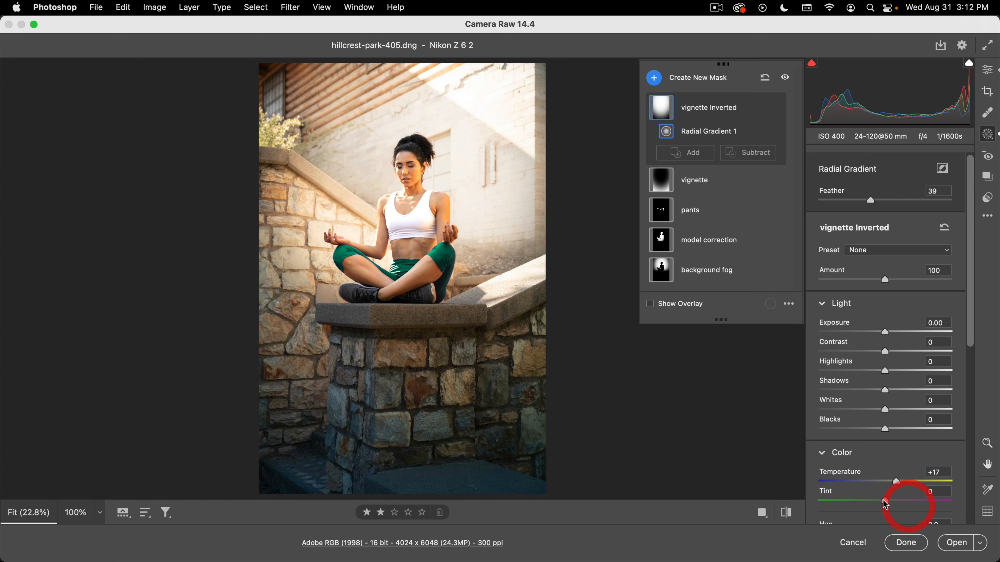
{"action": "left_click_drag", "start_coordinate": [920, 501], "coordinate": [895, 486]}
{"action": "left_click", "coordinate": [910, 480]}
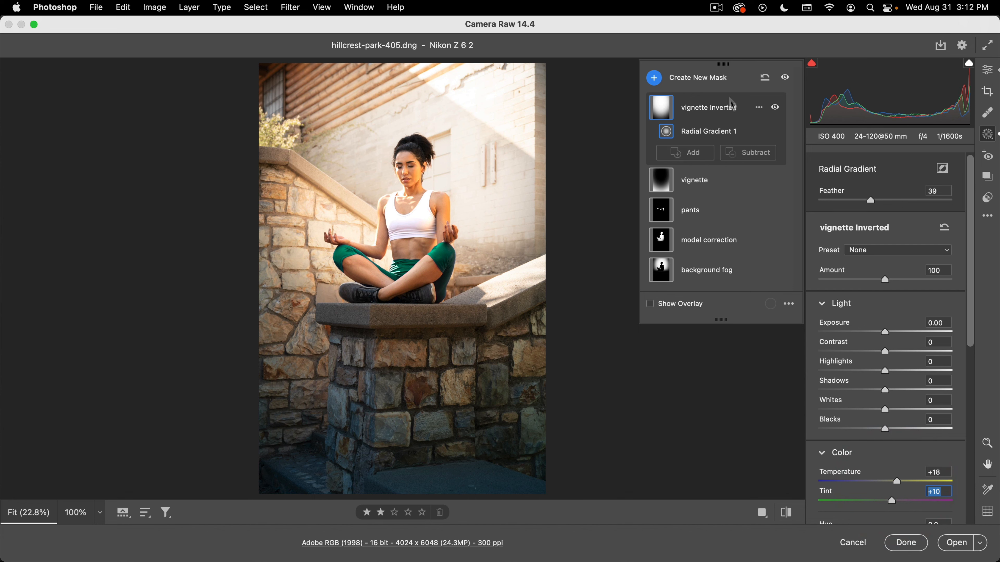
{"action": "left_click", "coordinate": [727, 78]}
{"action": "key", "text": "super+z"}
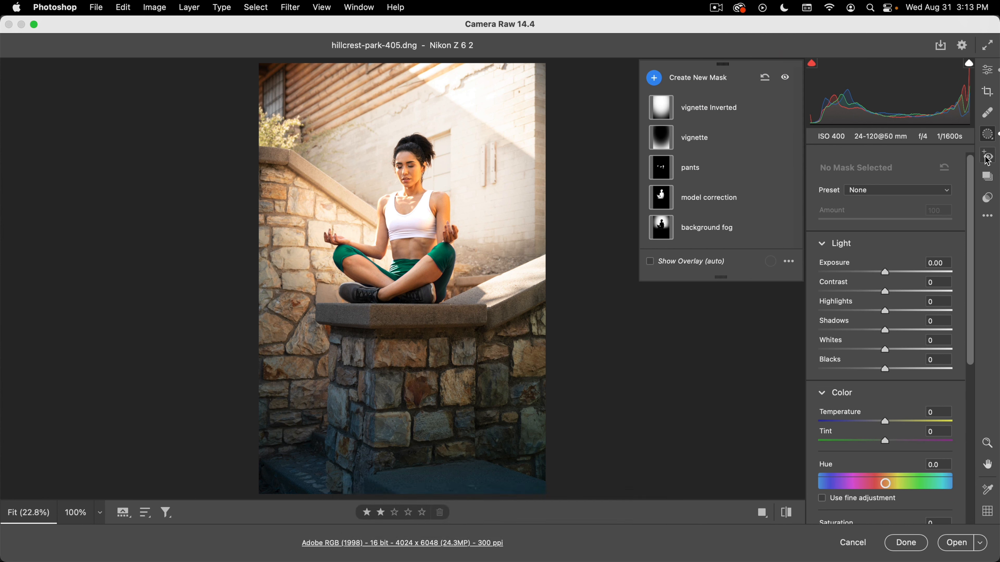
Step: In the photo's blue tone curve, raise the black point to output 30, lower the white point slightly, and add a point at input 202, output 194
{"action": "left_click", "coordinate": [989, 136]}
{"action": "left_click", "coordinate": [987, 70]}
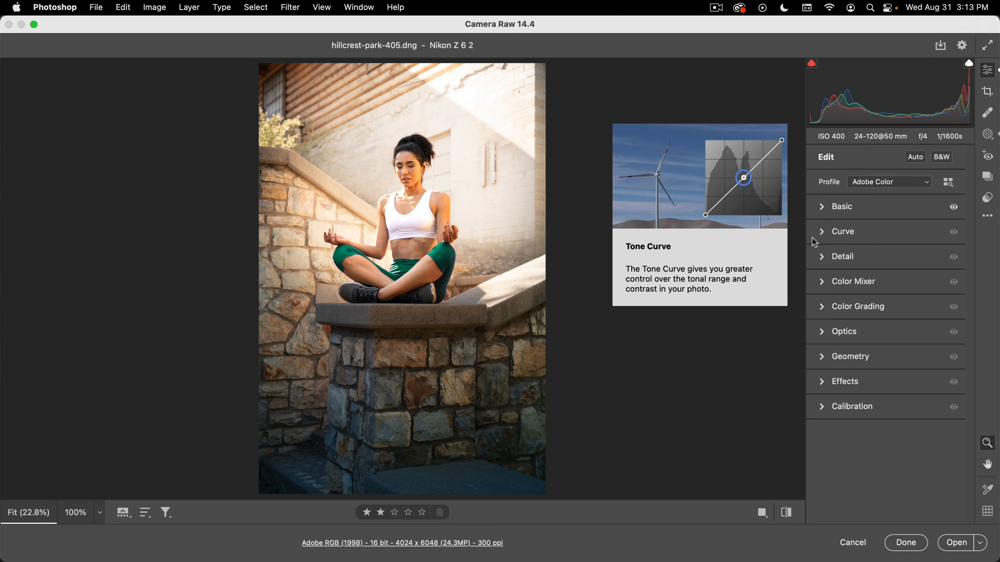
{"action": "left_click", "coordinate": [823, 233]}
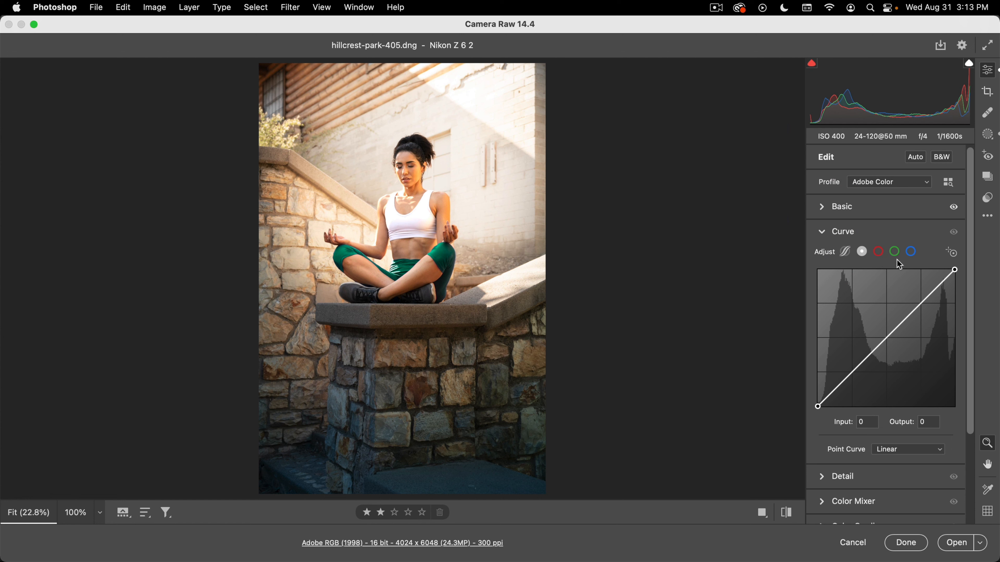
{"action": "left_click", "coordinate": [912, 252]}
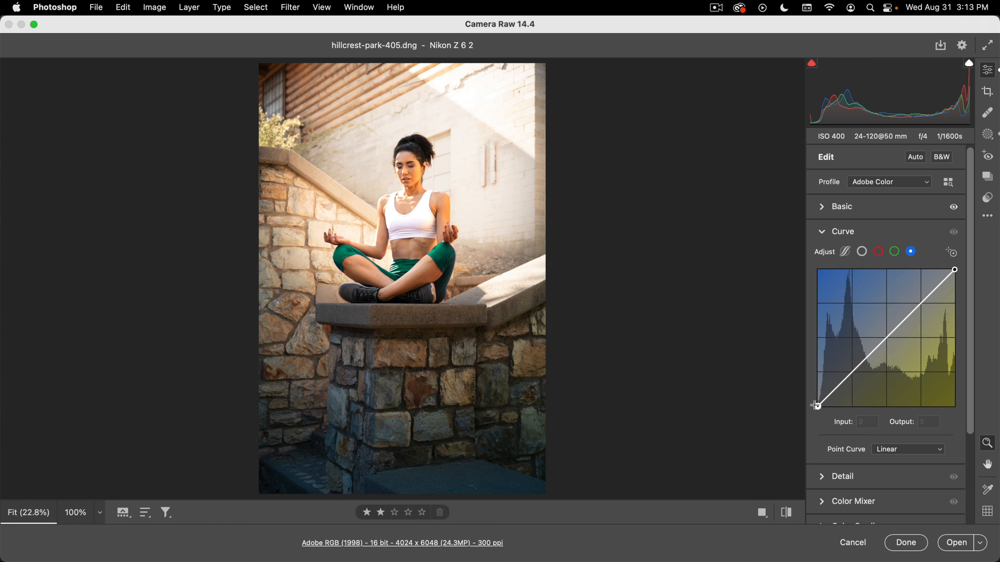
{"action": "left_click_drag", "start_coordinate": [818, 406], "coordinate": [818, 390]}
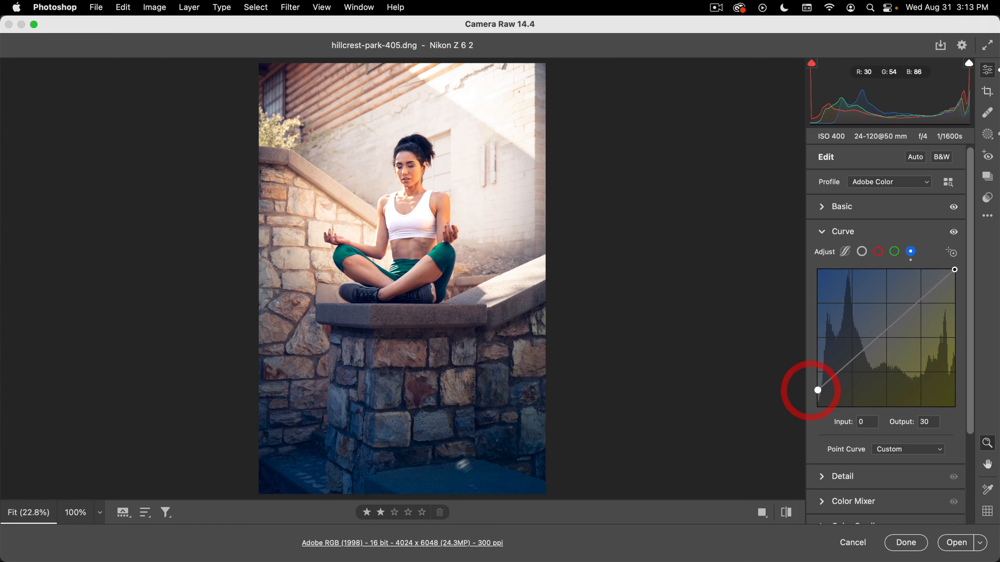
{"action": "left_click_drag", "start_coordinate": [953, 269], "coordinate": [926, 302]}
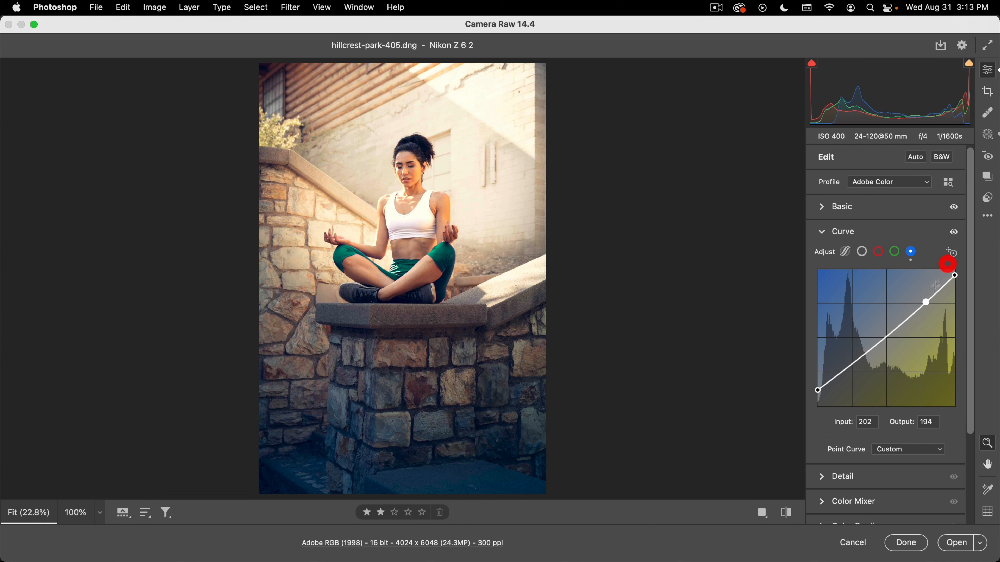
{"action": "left_click", "coordinate": [845, 233]}
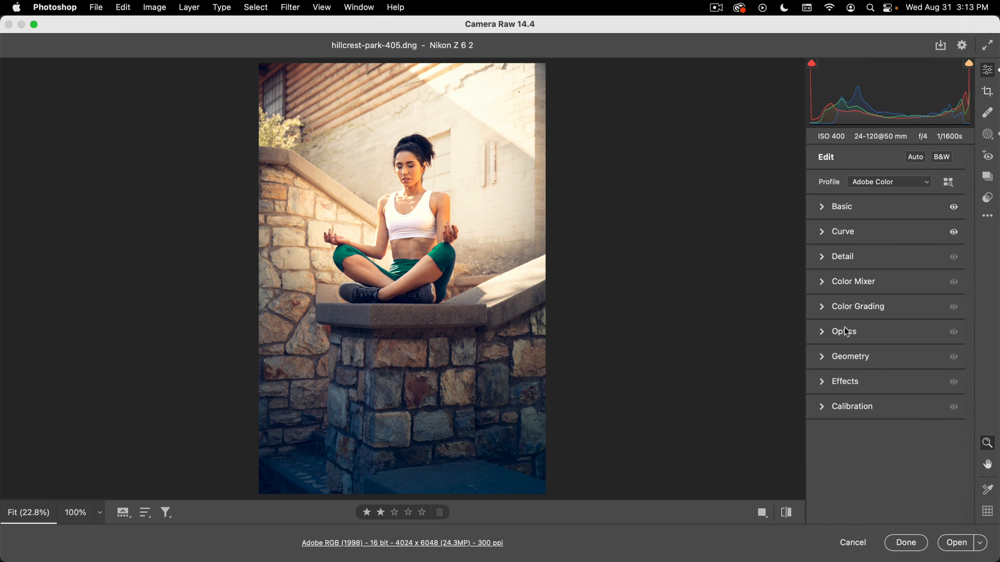
Step: Add film grain of 37 with Size 23 and Roughness 21, and set the photo's Vignetting to -16
{"action": "left_click", "coordinate": [838, 382]}
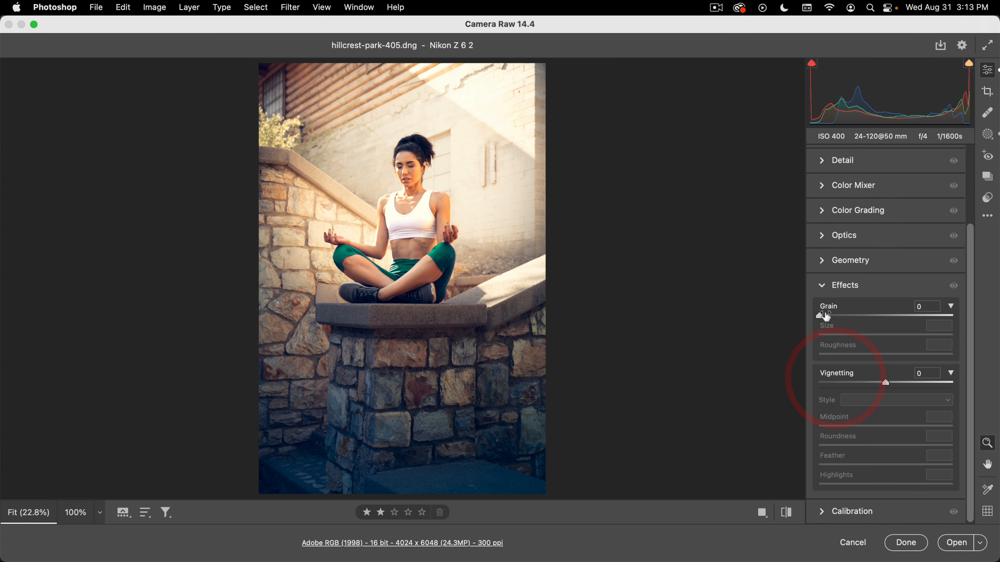
{"action": "left_click_drag", "start_coordinate": [820, 315], "coordinate": [862, 317]}
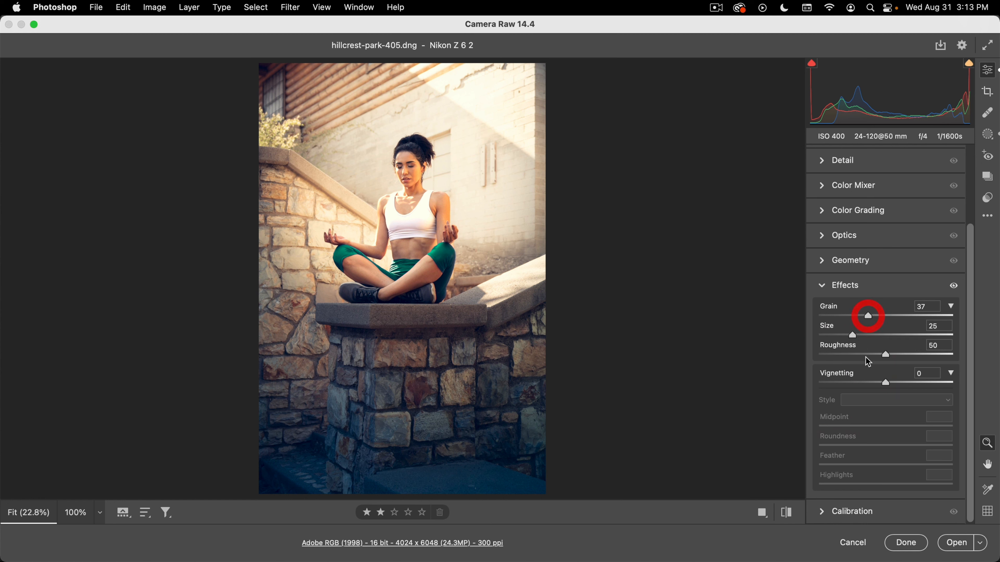
{"action": "left_click_drag", "start_coordinate": [868, 355], "coordinate": [850, 335]}
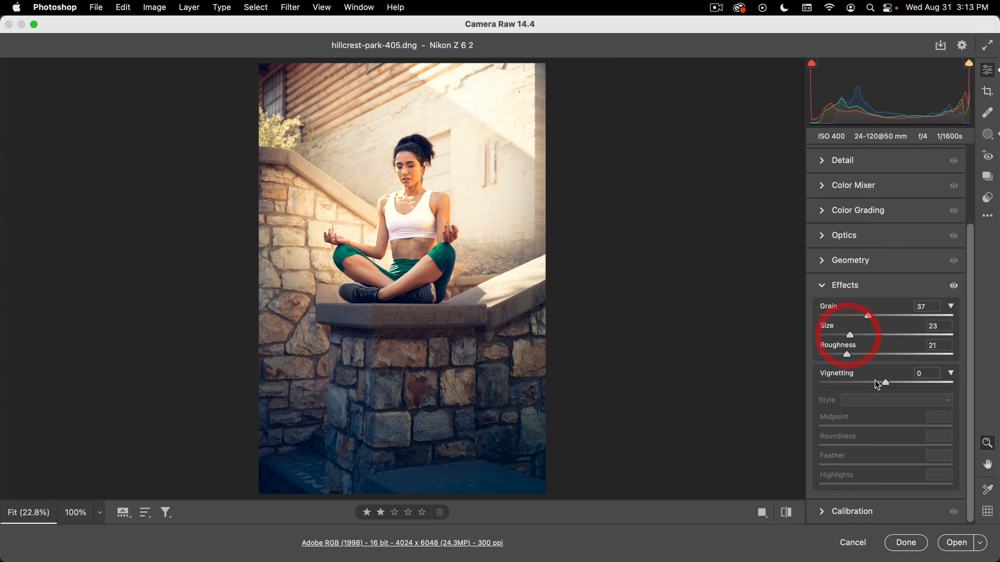
{"action": "left_click_drag", "start_coordinate": [886, 383], "coordinate": [879, 384]}
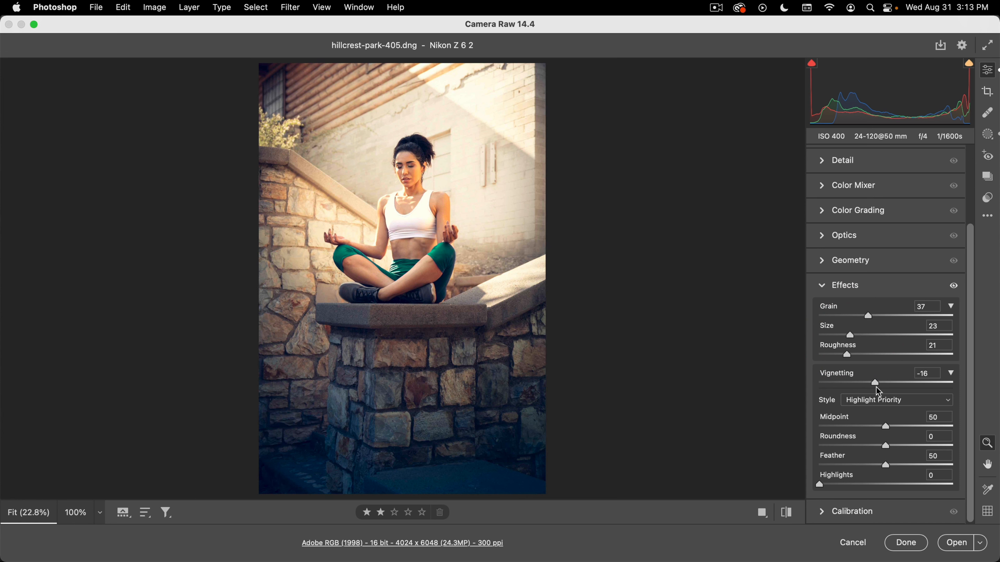
{"action": "left_click", "coordinate": [849, 287]}
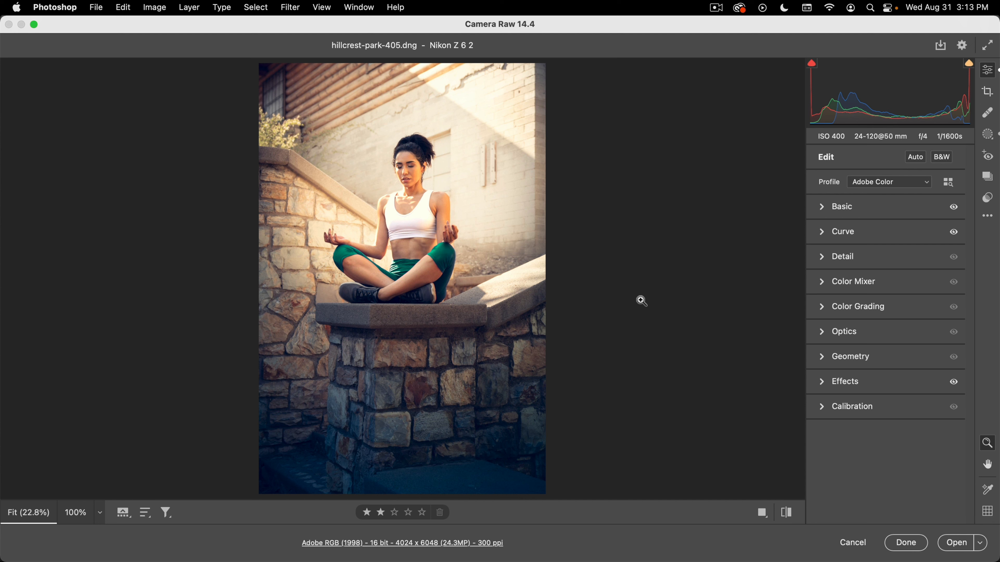
Step: Compare the edited photo with its unedited original version
{"action": "key", "text": "backslash"}
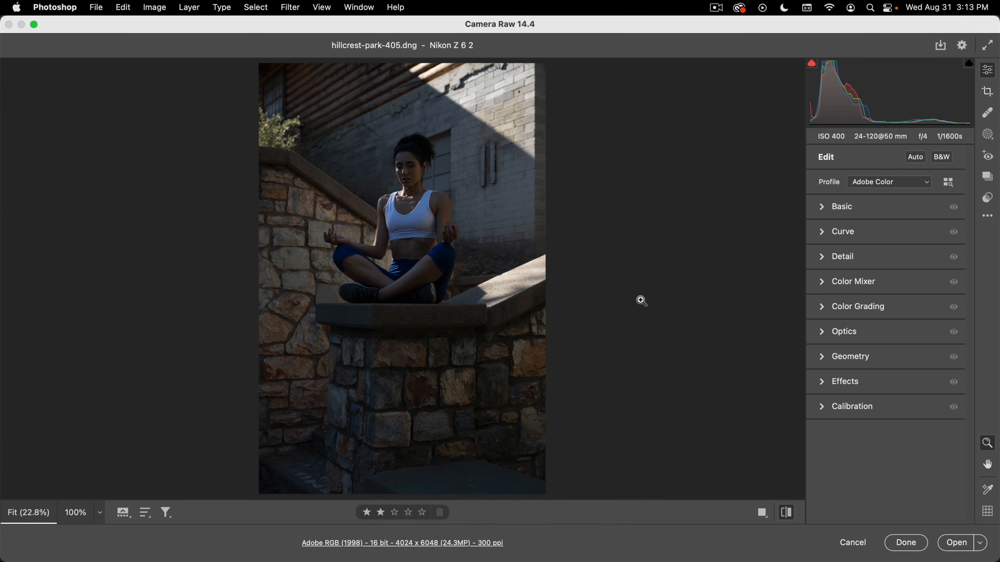
{"action": "key", "text": "backslash"}
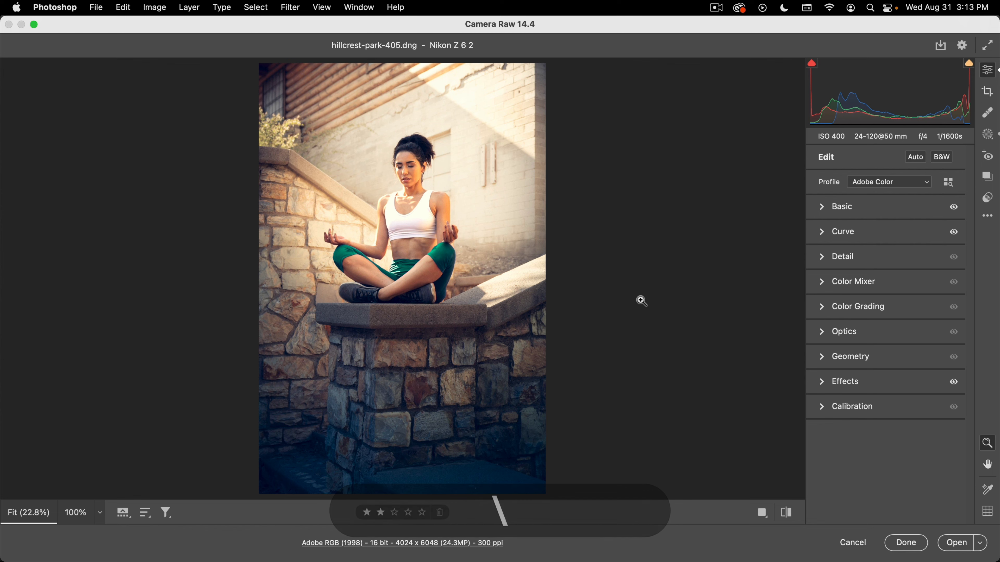
{"action": "key", "text": "backslash"}
{"action": "key", "text": "backslash"}
{"action": "key", "text": "backslash"}
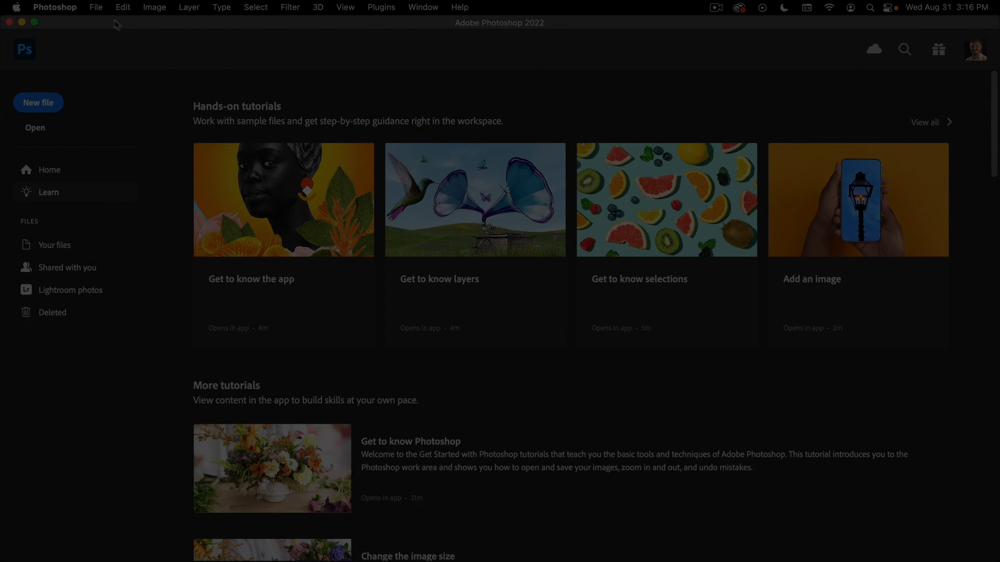
Step: Open the raw photo hillcrest-park-338.dng for editing
{"action": "left_click", "coordinate": [97, 7]}
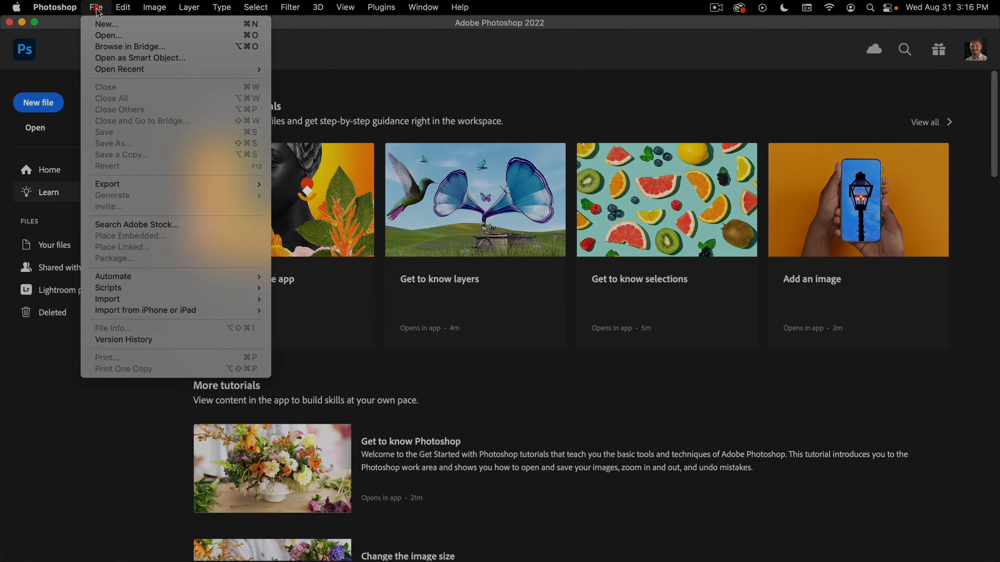
{"action": "left_click", "coordinate": [105, 35]}
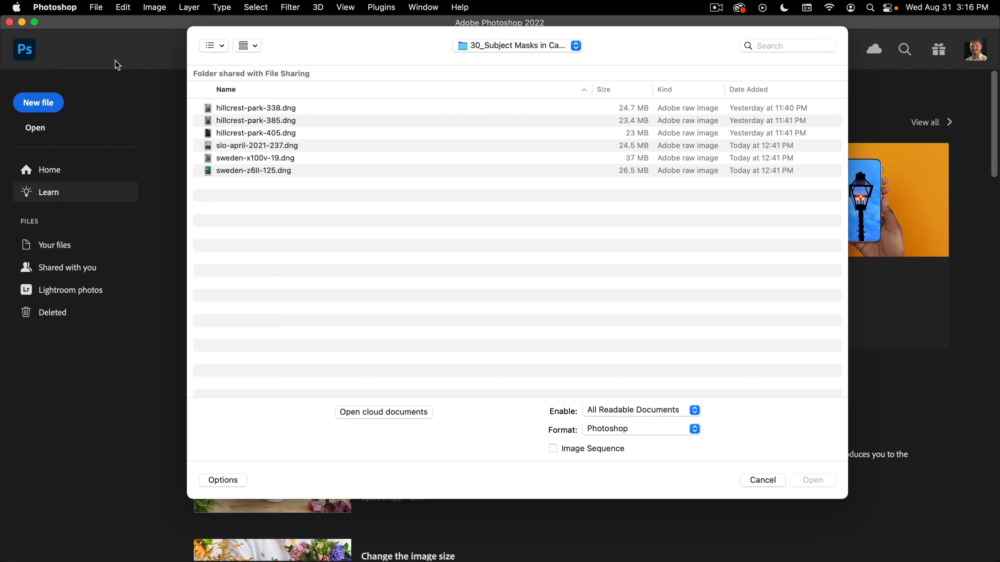
{"action": "double_click", "coordinate": [270, 112]}
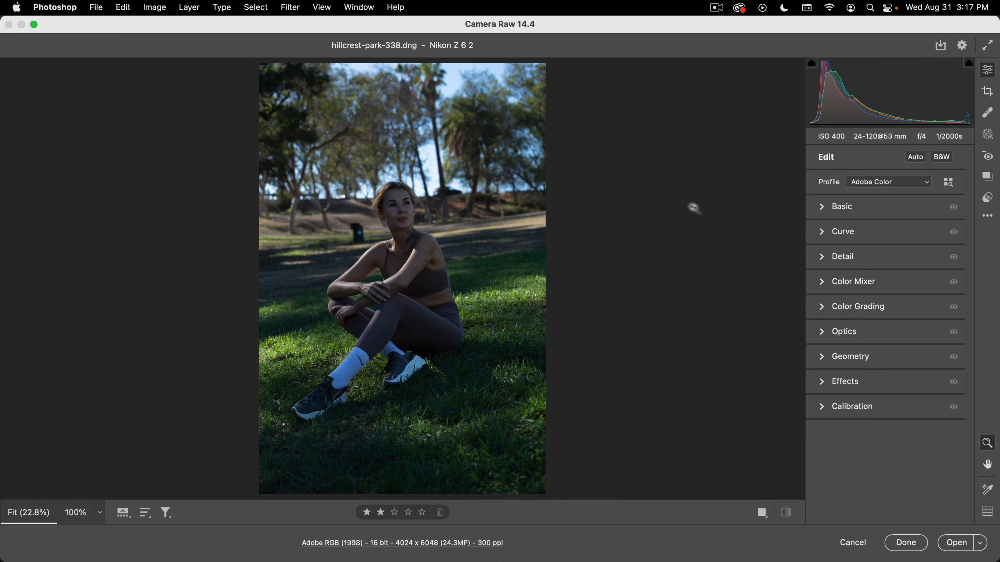
Step: Set the photo's Exposure to +1.60, Highlights to +5, Whites to +15 and Temperature to 6400
{"action": "left_click", "coordinate": [826, 209]}
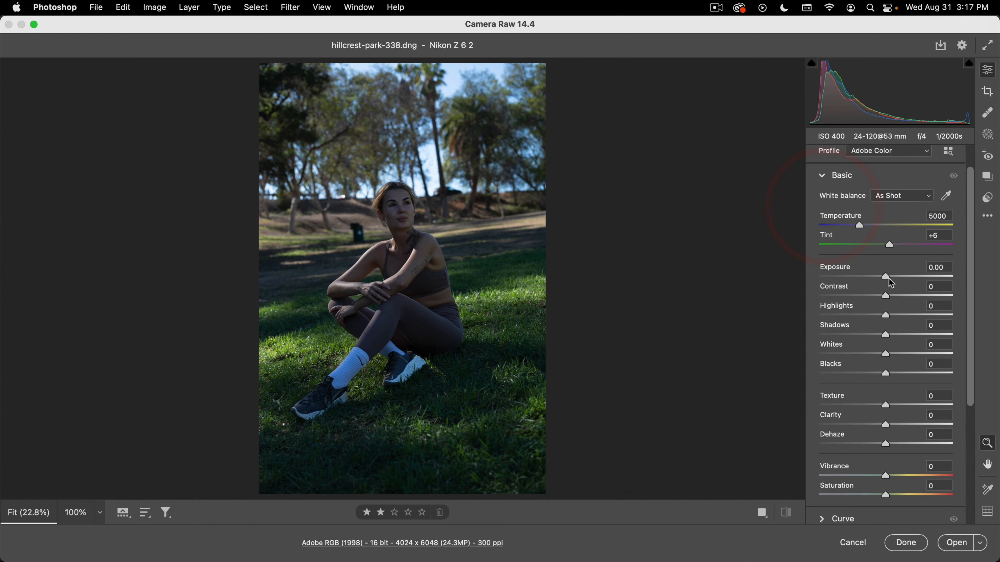
{"action": "mouse_move", "coordinate": [888, 279]}
{"action": "left_mouse_down"}
{"action": "mouse_move", "coordinate": [913, 277]}
{"action": "mouse_move", "coordinate": [906, 272]}
{"action": "left_mouse_up"}
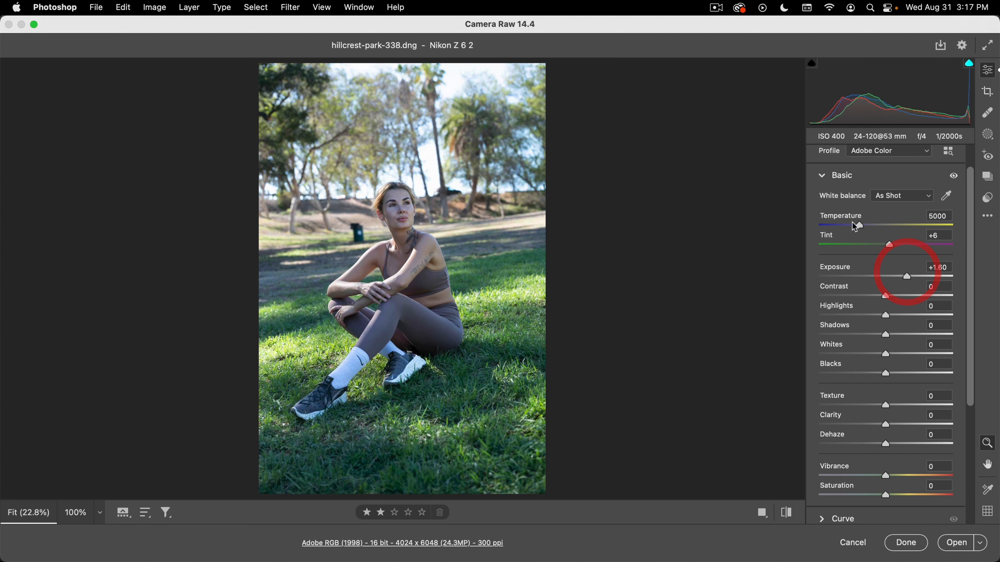
{"action": "left_click_drag", "start_coordinate": [861, 230], "coordinate": [870, 230]}
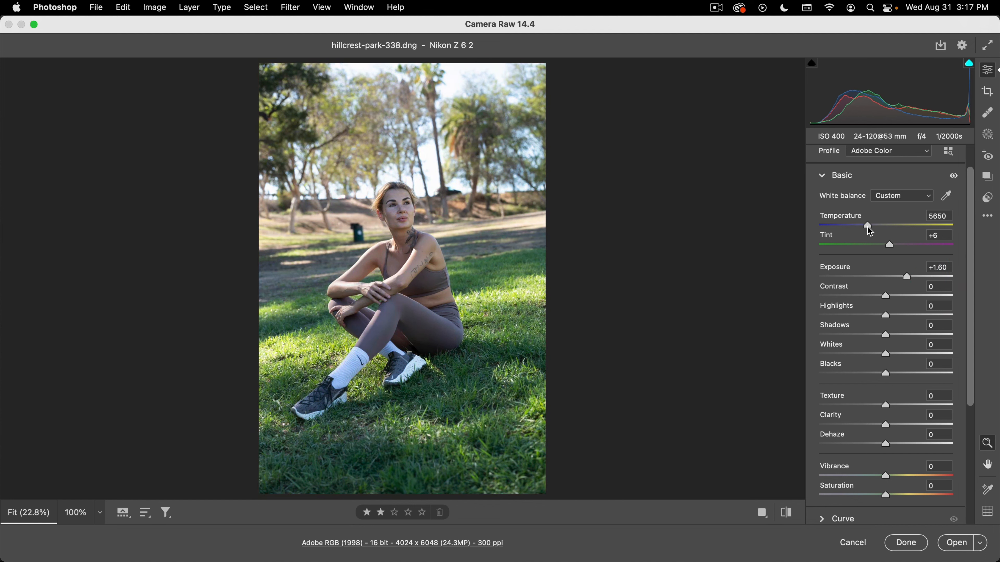
{"action": "left_click", "coordinate": [870, 232]}
{"action": "mouse_move", "coordinate": [886, 315]}
{"action": "left_mouse_down"}
{"action": "mouse_move", "coordinate": [868, 314]}
{"action": "mouse_move", "coordinate": [901, 311]}
{"action": "mouse_move", "coordinate": [876, 317]}
{"action": "mouse_move", "coordinate": [894, 317]}
{"action": "mouse_move", "coordinate": [888, 311]}
{"action": "left_mouse_up"}
{"action": "left_click_drag", "start_coordinate": [887, 353], "coordinate": [900, 354]}
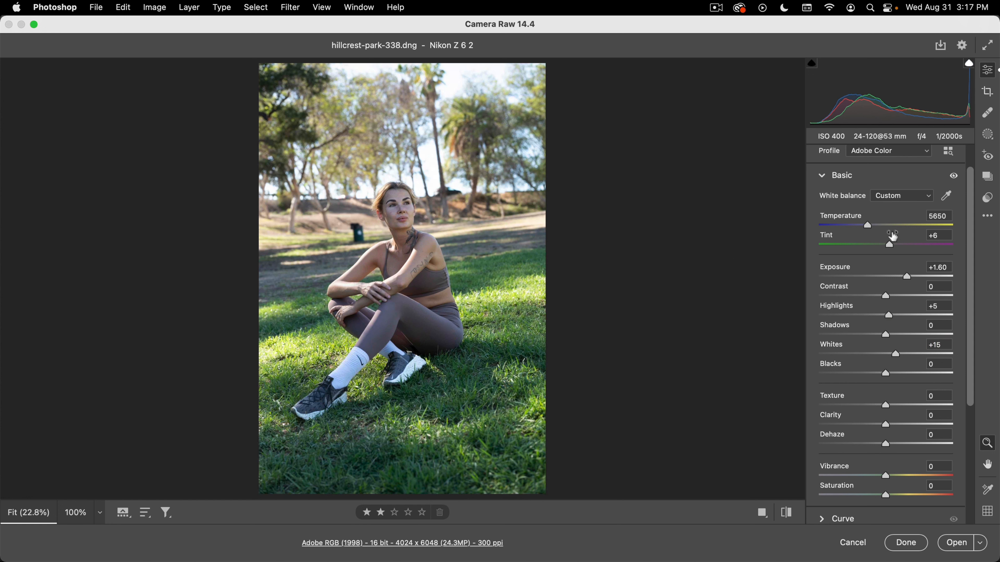
{"action": "left_click_drag", "start_coordinate": [866, 227], "coordinate": [868, 228]}
{"action": "left_click", "coordinate": [874, 229]}
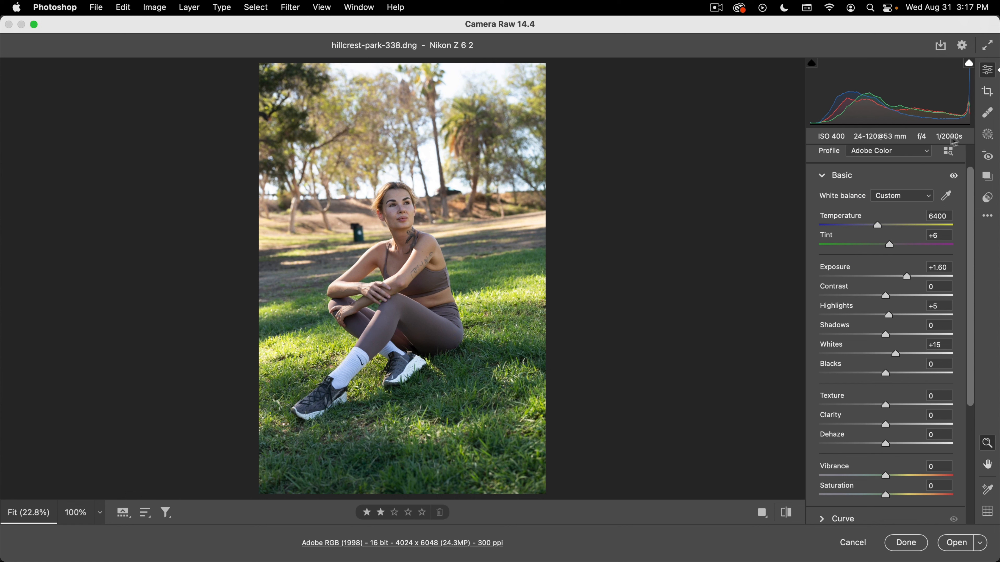
Step: Heal away the parked car behind the tree trunk in the background, sampling from the bright horizon on the woman's other side
{"action": "left_click", "coordinate": [989, 116]}
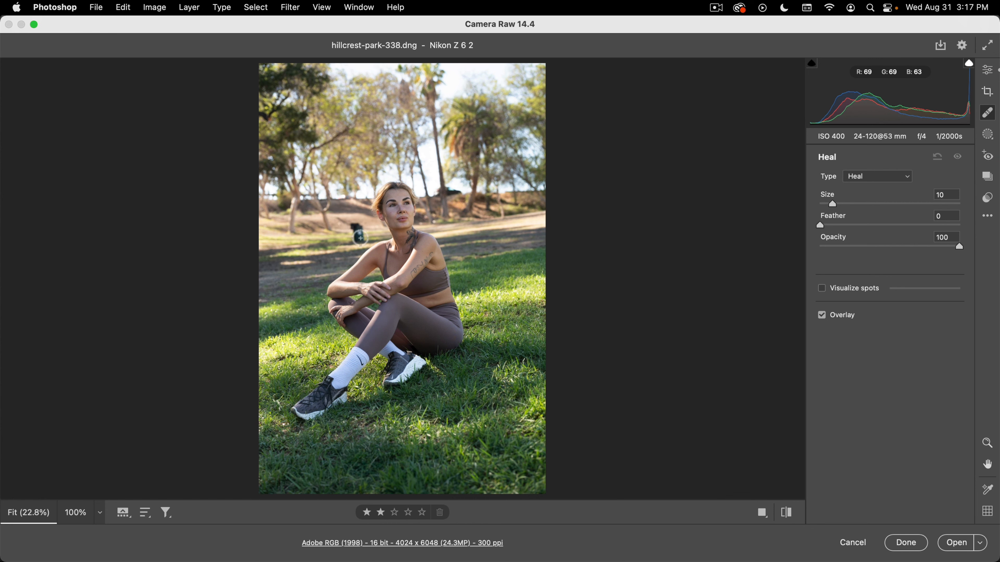
{"action": "key", "text": "space"}
{"action": "left_click", "coordinate": [447, 197]}
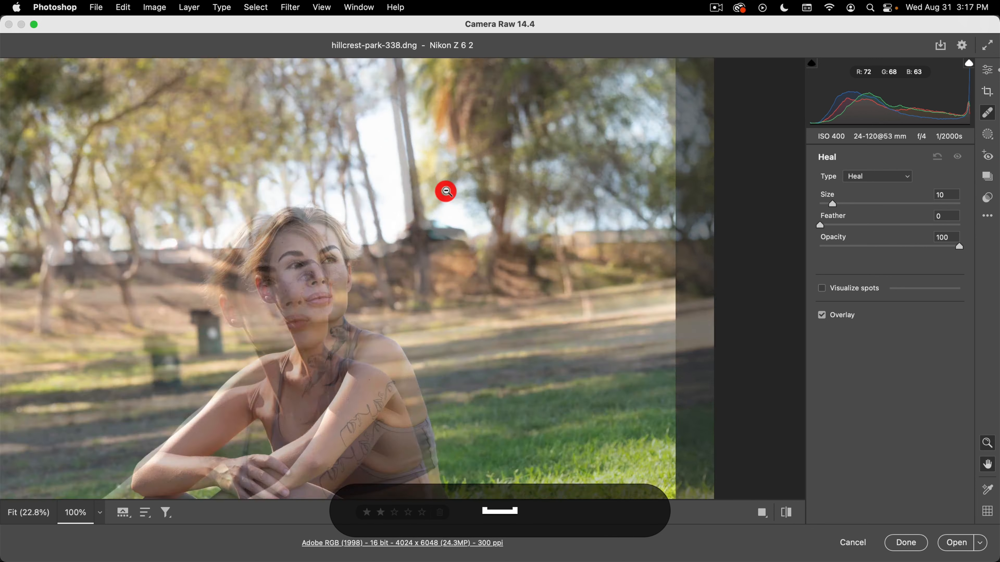
{"action": "key", "text": "super+z"}
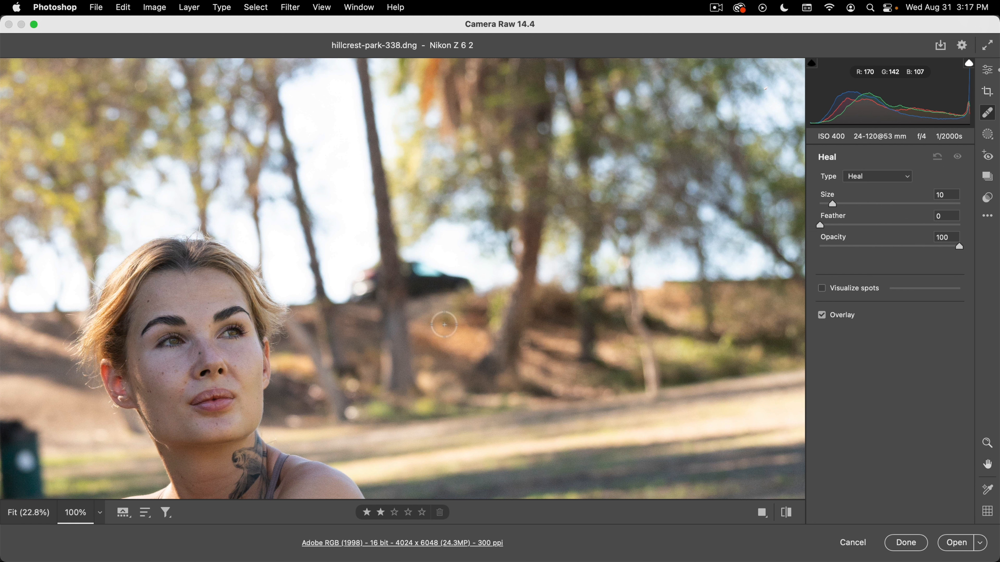
{"action": "mouse_move", "coordinate": [408, 272]}
{"action": "left_mouse_down"}
{"action": "mouse_move", "coordinate": [411, 288]}
{"action": "mouse_move", "coordinate": [466, 286]}
{"action": "left_mouse_up"}
{"action": "left_click_drag", "start_coordinate": [414, 264], "coordinate": [415, 263]}
{"action": "key", "text": "space"}
{"action": "left_click_drag", "start_coordinate": [423, 222], "coordinate": [670, 155]}
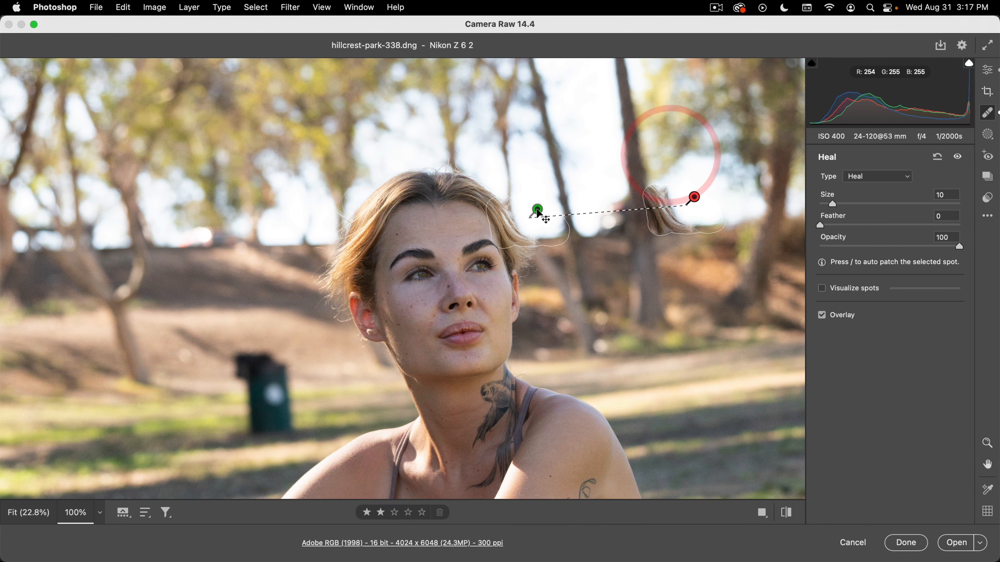
{"action": "left_click_drag", "start_coordinate": [540, 214], "coordinate": [186, 218]}
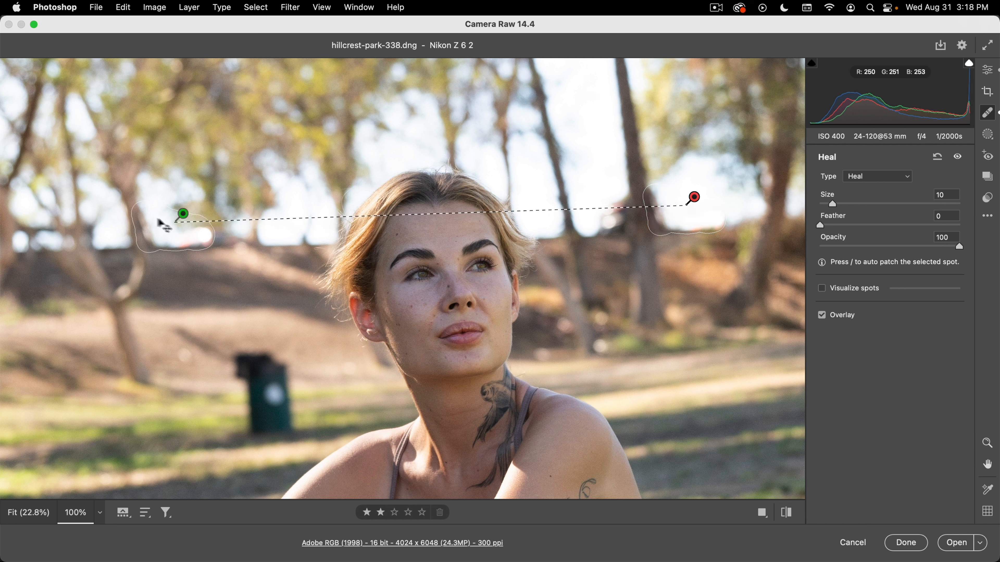
Step: Heal the rest of the car between the woman and the tree trunk, and the green trash can, using matching background as sources
{"action": "left_click_drag", "start_coordinate": [624, 199], "coordinate": [609, 225]}
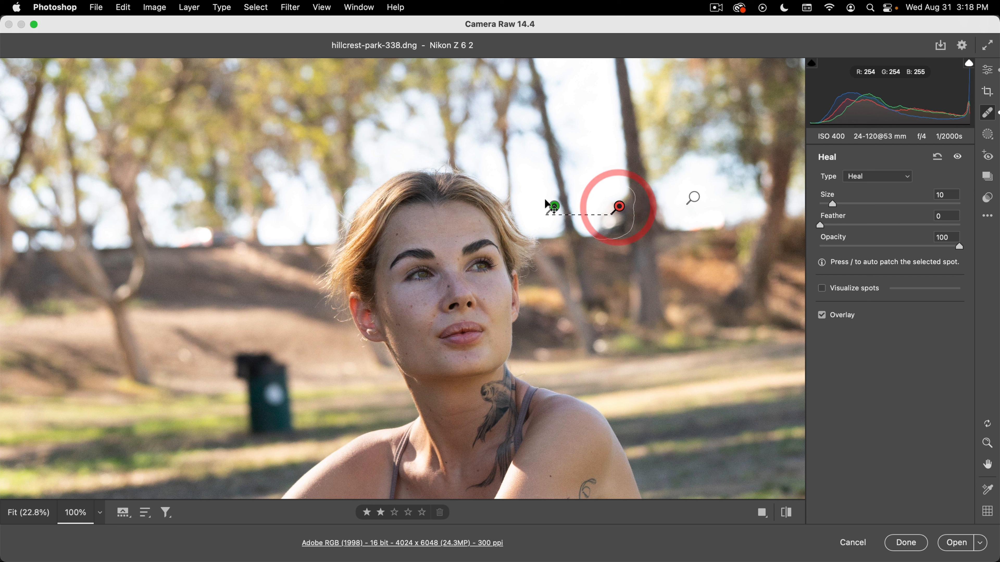
{"action": "mouse_move", "coordinate": [554, 208]}
{"action": "left_mouse_down"}
{"action": "mouse_move", "coordinate": [97, 227]}
{"action": "mouse_move", "coordinate": [118, 224]}
{"action": "left_mouse_up"}
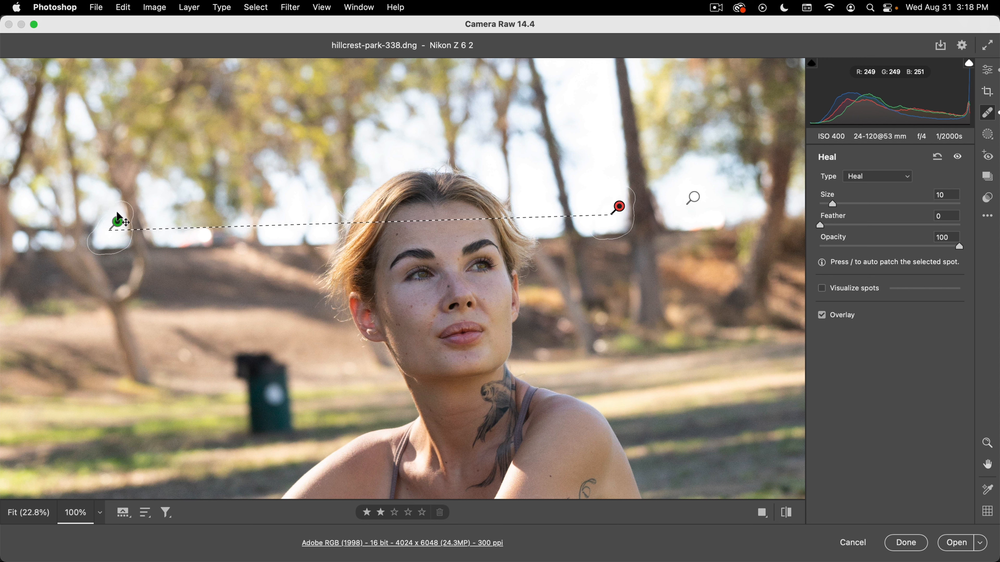
{"action": "left_click_drag", "start_coordinate": [118, 219], "coordinate": [118, 215]}
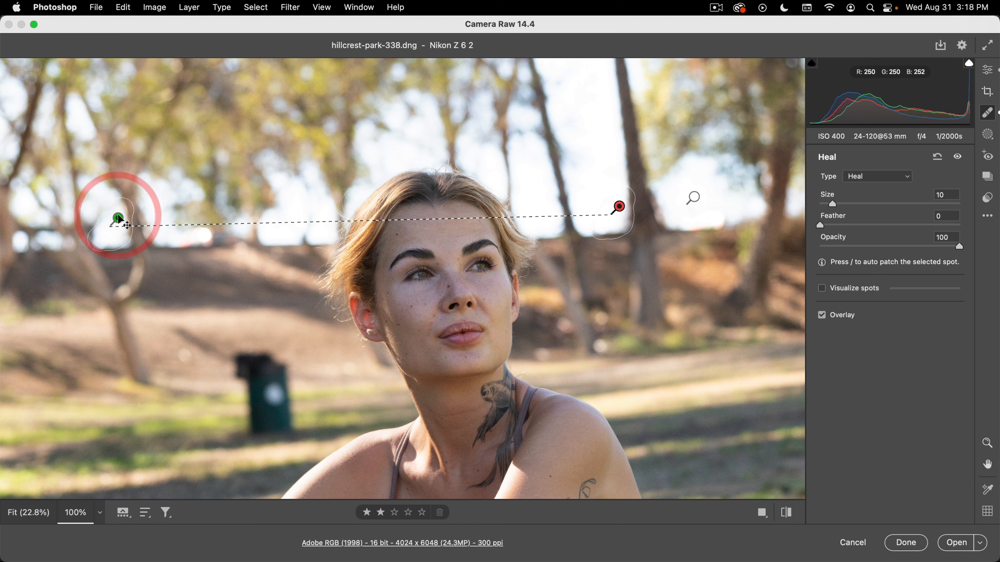
{"action": "left_click_drag", "start_coordinate": [119, 219], "coordinate": [120, 221]}
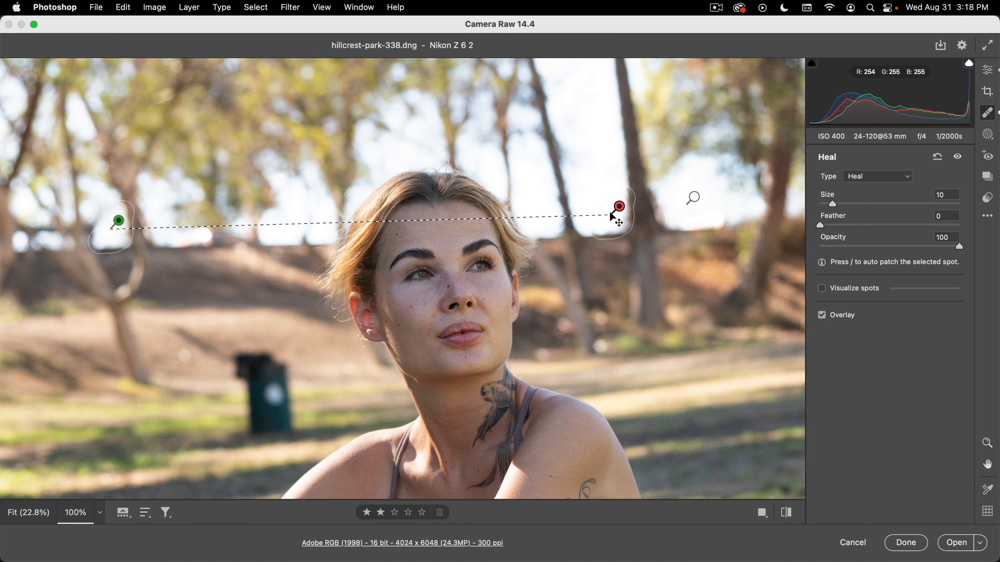
{"action": "mouse_move", "coordinate": [252, 358]}
{"action": "left_mouse_down"}
{"action": "mouse_move", "coordinate": [237, 376]}
{"action": "mouse_move", "coordinate": [251, 430]}
{"action": "mouse_move", "coordinate": [275, 427]}
{"action": "mouse_move", "coordinate": [286, 390]}
{"action": "mouse_move", "coordinate": [272, 365]}
{"action": "mouse_move", "coordinate": [268, 402]}
{"action": "mouse_move", "coordinate": [271, 392]}
{"action": "left_mouse_up"}
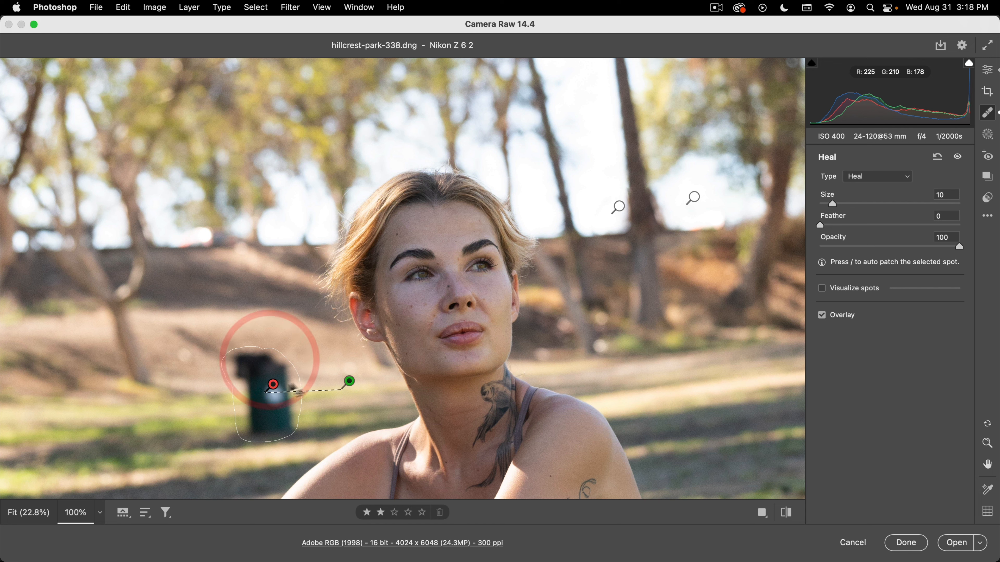
{"action": "mouse_move", "coordinate": [349, 382]}
{"action": "left_mouse_down"}
{"action": "mouse_move", "coordinate": [89, 405]}
{"action": "mouse_move", "coordinate": [90, 392]}
{"action": "left_mouse_up"}
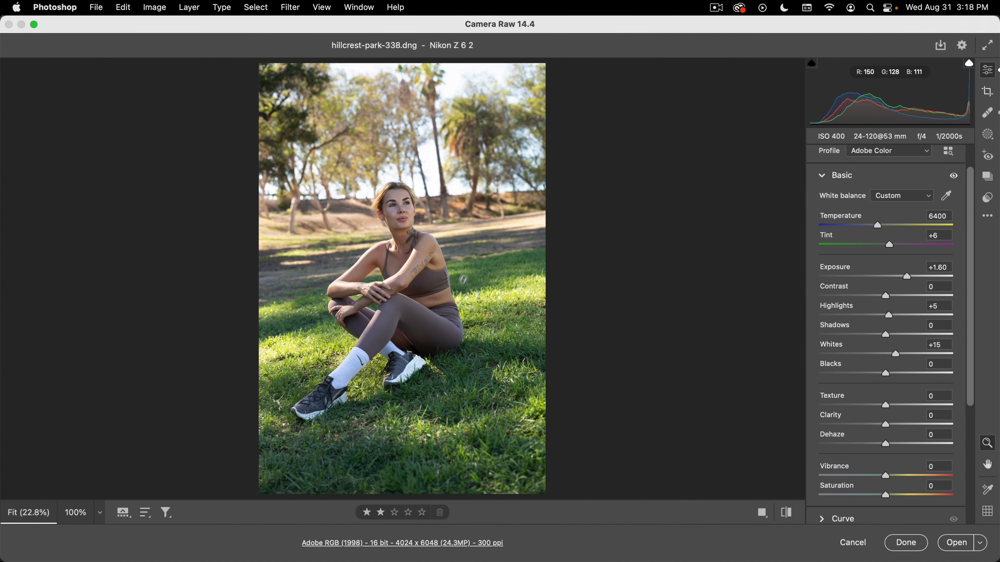
Step: Create a Linear Gradient mask over the upper background that fades out across the woman's torso and legs
{"action": "left_click", "coordinate": [988, 135]}
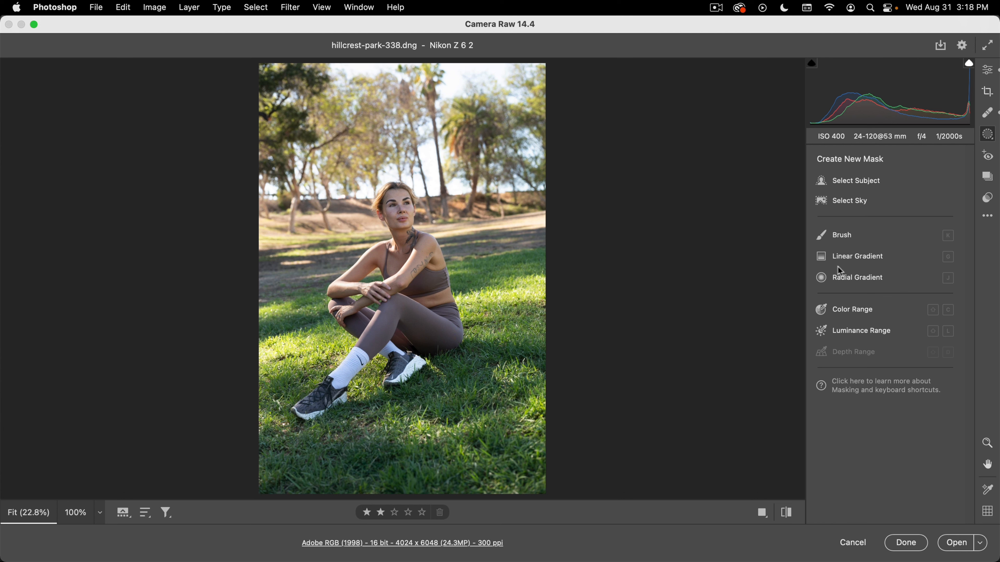
{"action": "left_click", "coordinate": [819, 258]}
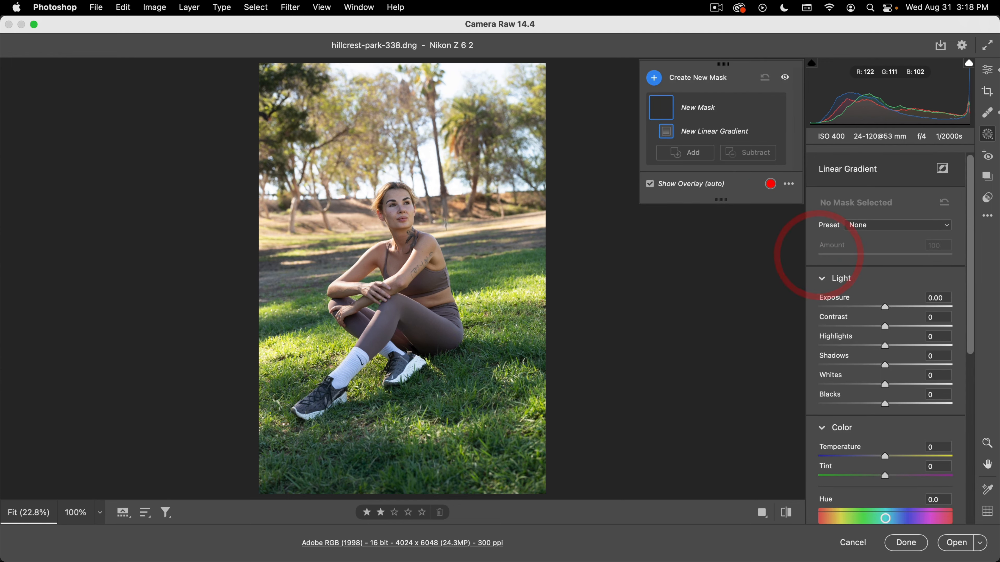
{"action": "left_click_drag", "start_coordinate": [445, 219], "coordinate": [481, 364]}
{"action": "left_click", "coordinate": [552, 316]}
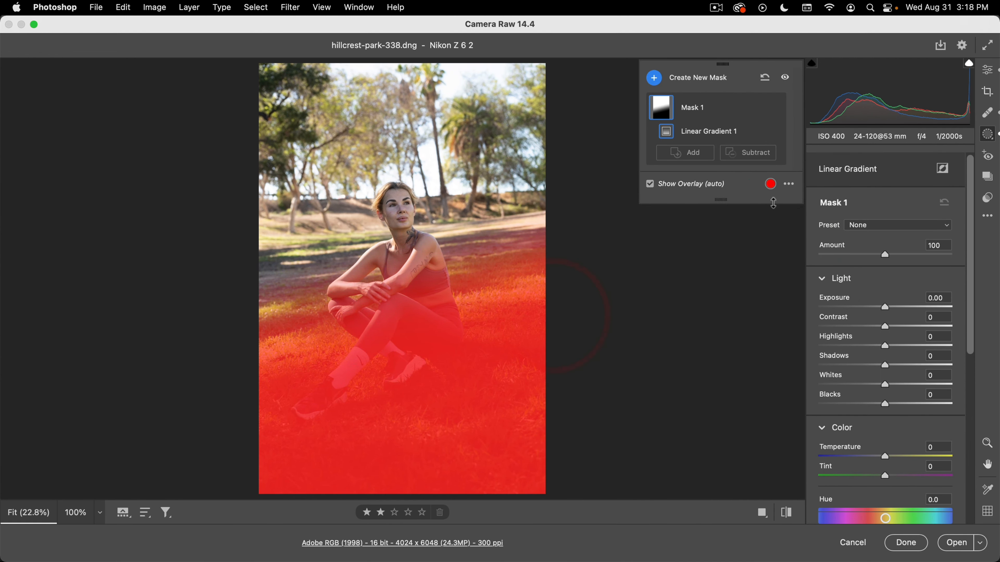
Step: Make the red mask overlay indicate Affected Areas and lower its opacity considerably
{"action": "left_click", "coordinate": [771, 185]}
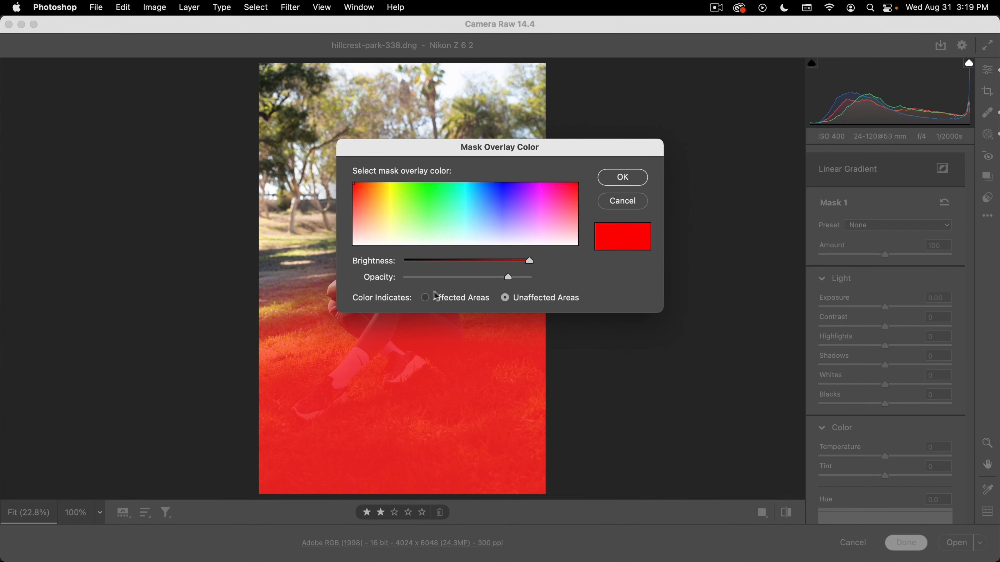
{"action": "left_click", "coordinate": [427, 300]}
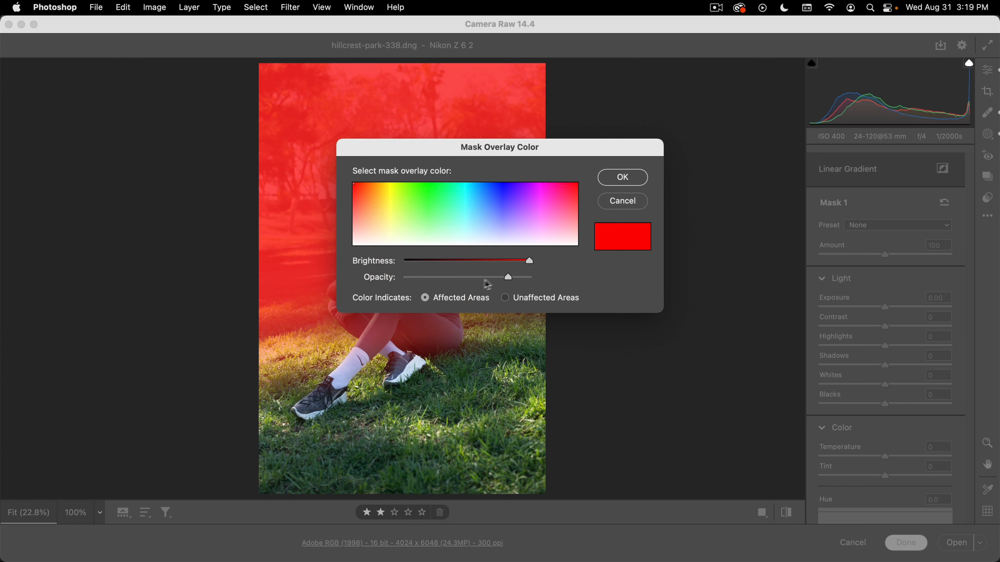
{"action": "left_click_drag", "start_coordinate": [487, 282], "coordinate": [418, 281]}
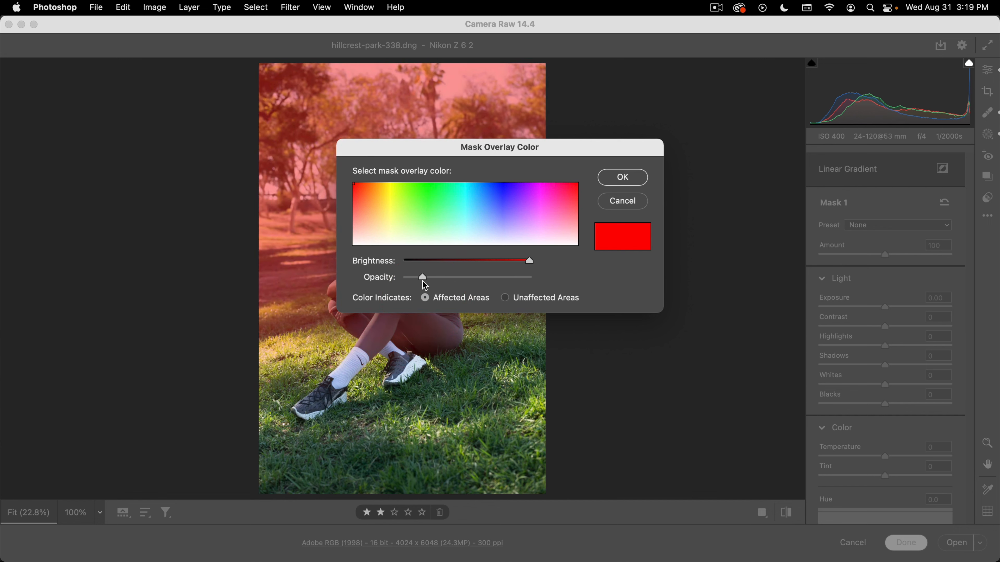
{"action": "left_click", "coordinate": [634, 176]}
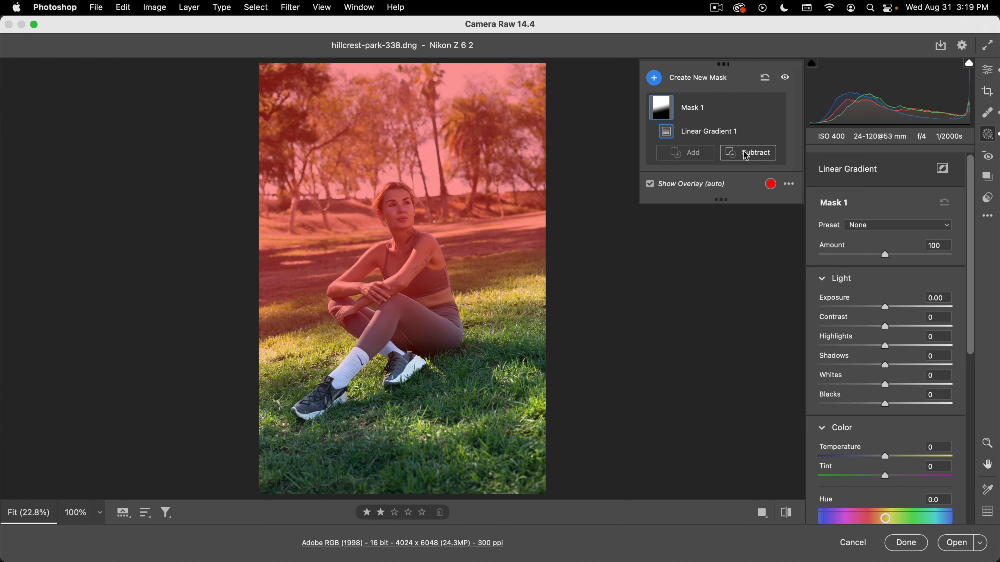
Step: Subtract the woman from the gradient mask with Select Subject and display the mask as White on Black
{"action": "left_click", "coordinate": [754, 158]}
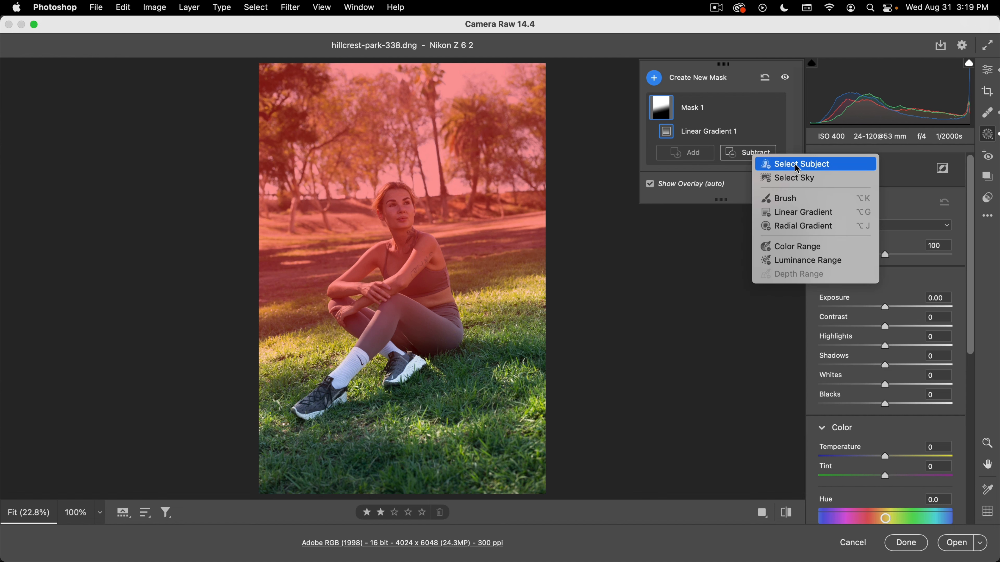
{"action": "left_click", "coordinate": [777, 165]}
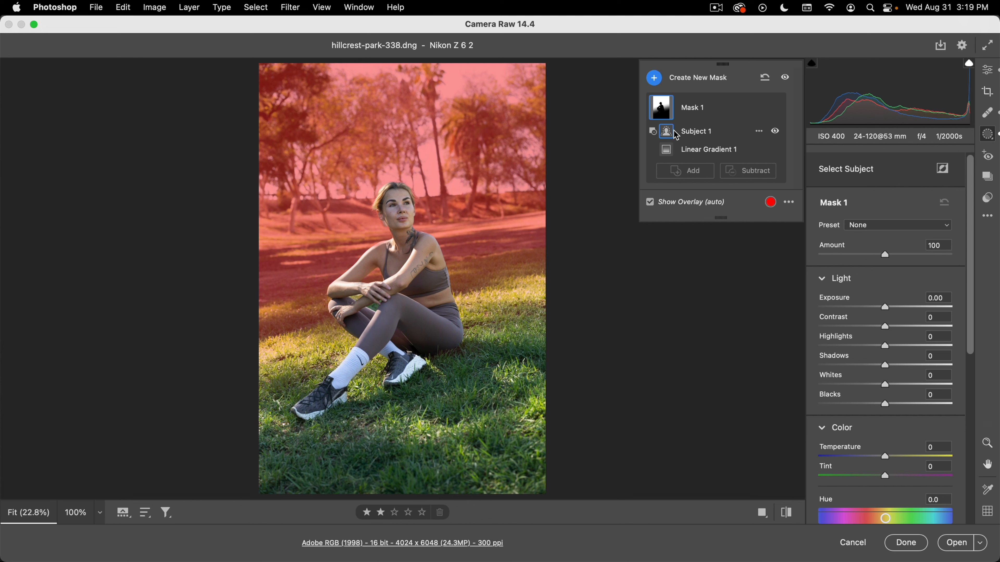
{"action": "left_click", "coordinate": [788, 202]}
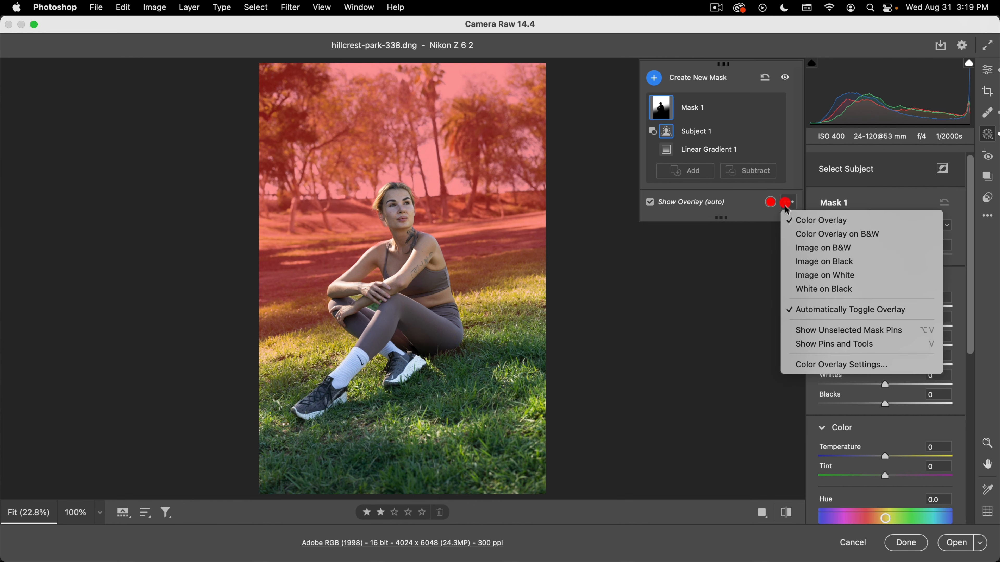
{"action": "left_click", "coordinate": [797, 293]}
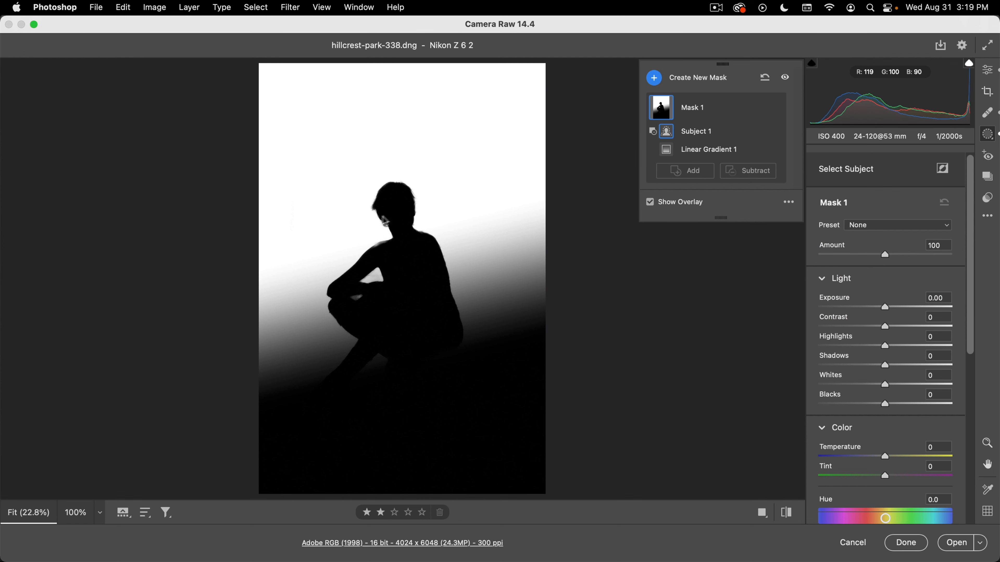
Step: Subtract a brush component from the background mask and paint over the grey patch beneath the woman's jaw
{"action": "key", "text": "space"}
{"action": "left_click", "coordinate": [386, 225]}
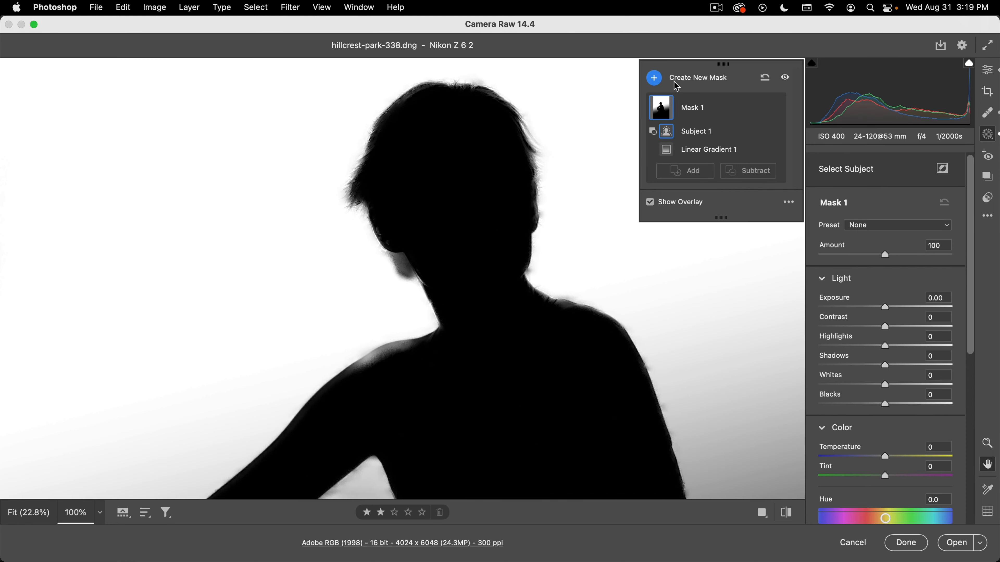
{"action": "left_click", "coordinate": [742, 171]}
{"action": "left_click", "coordinate": [759, 214]}
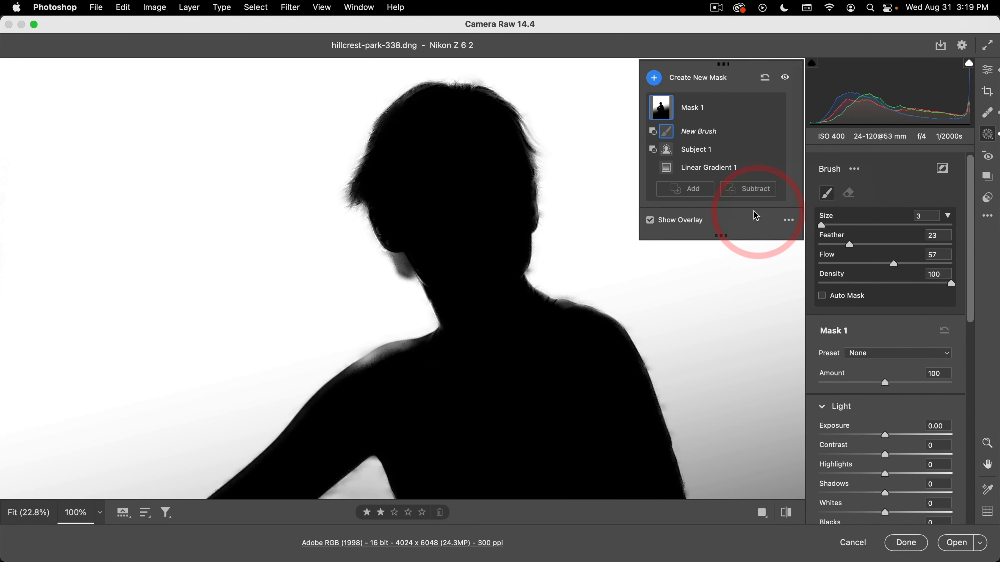
{"action": "mouse_move", "coordinate": [387, 274]}
{"action": "left_mouse_down"}
{"action": "mouse_move", "coordinate": [401, 277]}
{"action": "mouse_move", "coordinate": [390, 269]}
{"action": "left_mouse_up"}
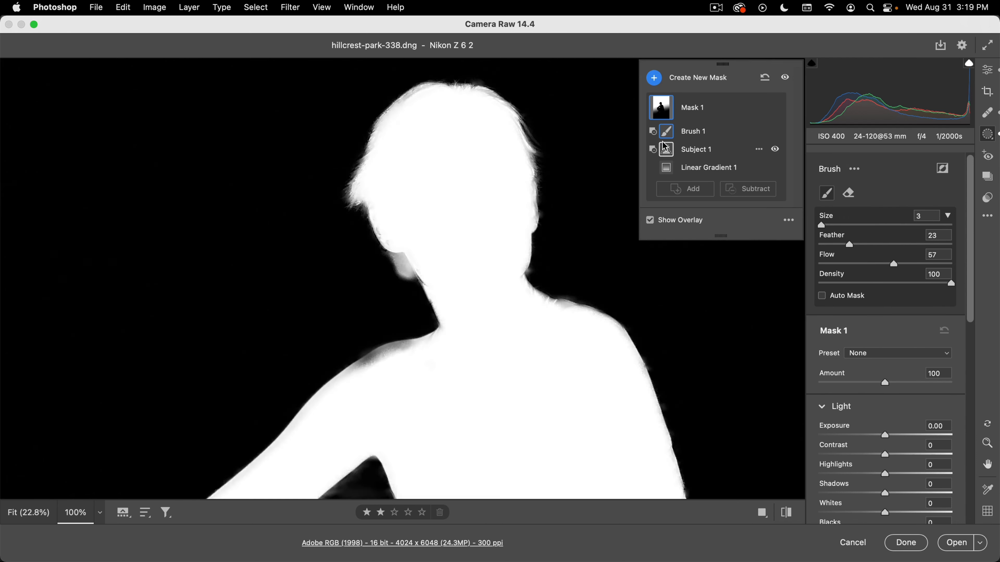
Step: Convert the new brush component to Add and paint the patch beneath the woman's jaw back into the mask
{"action": "mouse_move", "coordinate": [672, 131]}
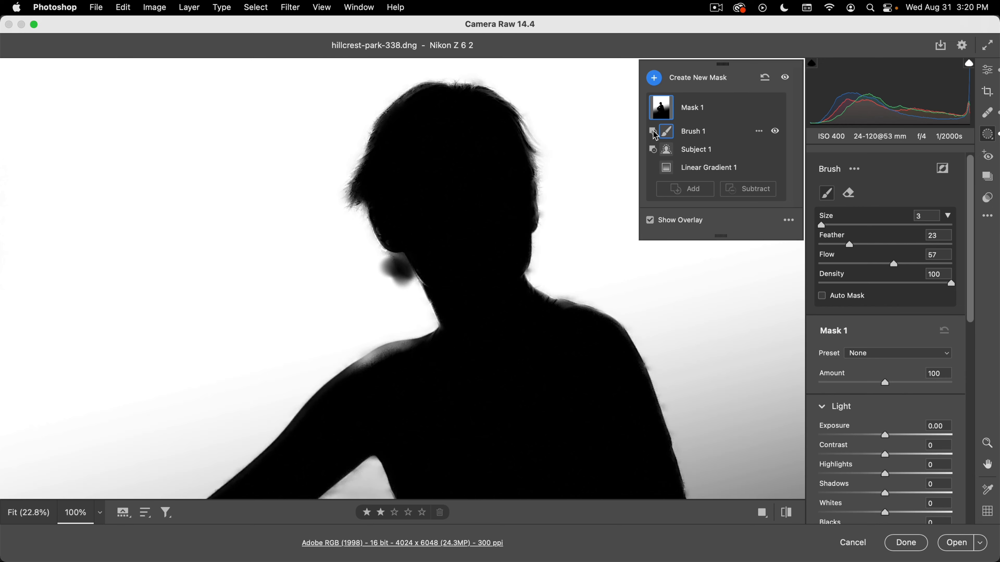
{"action": "left_click", "coordinate": [758, 133]}
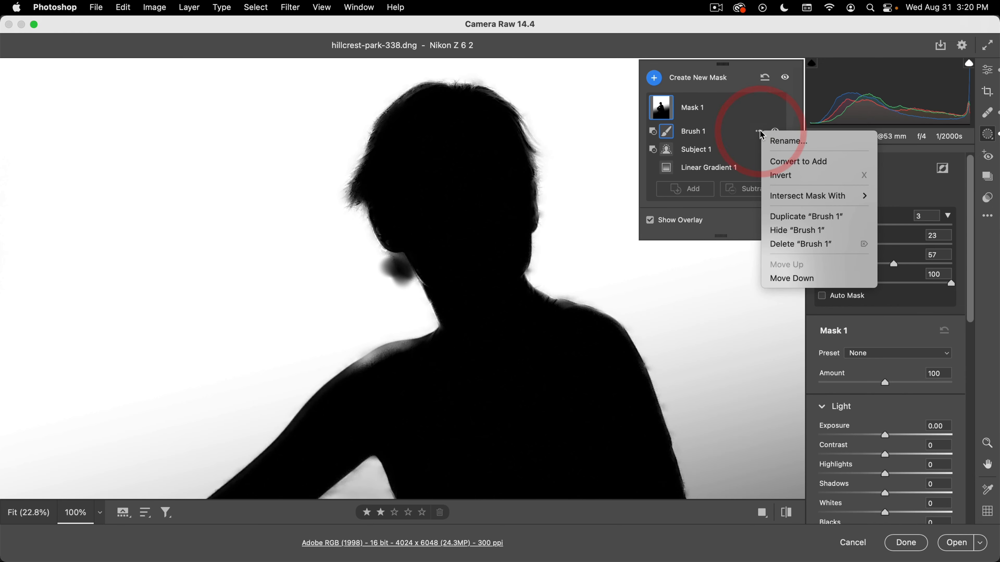
{"action": "left_click", "coordinate": [788, 162]}
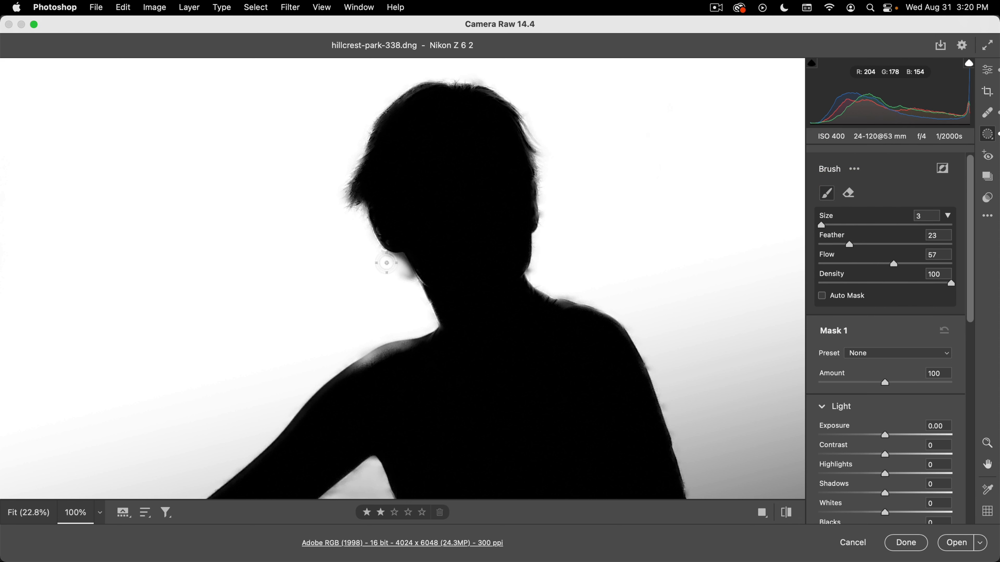
{"action": "left_click_drag", "start_coordinate": [392, 268], "coordinate": [398, 272]}
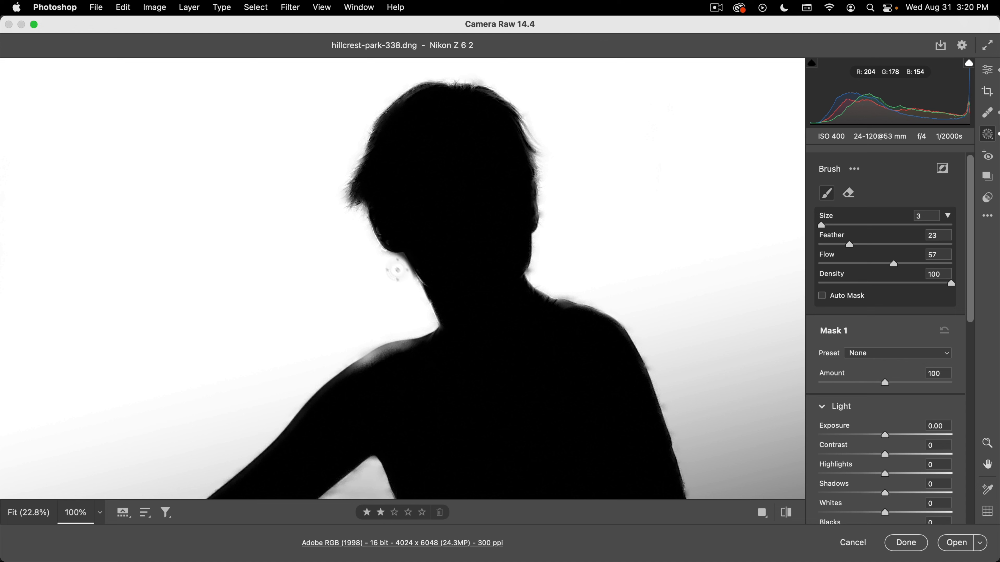
{"action": "mouse_move", "coordinate": [388, 264]}
{"action": "left_mouse_down"}
{"action": "mouse_move", "coordinate": [370, 250]}
{"action": "mouse_move", "coordinate": [405, 280]}
{"action": "left_mouse_up"}
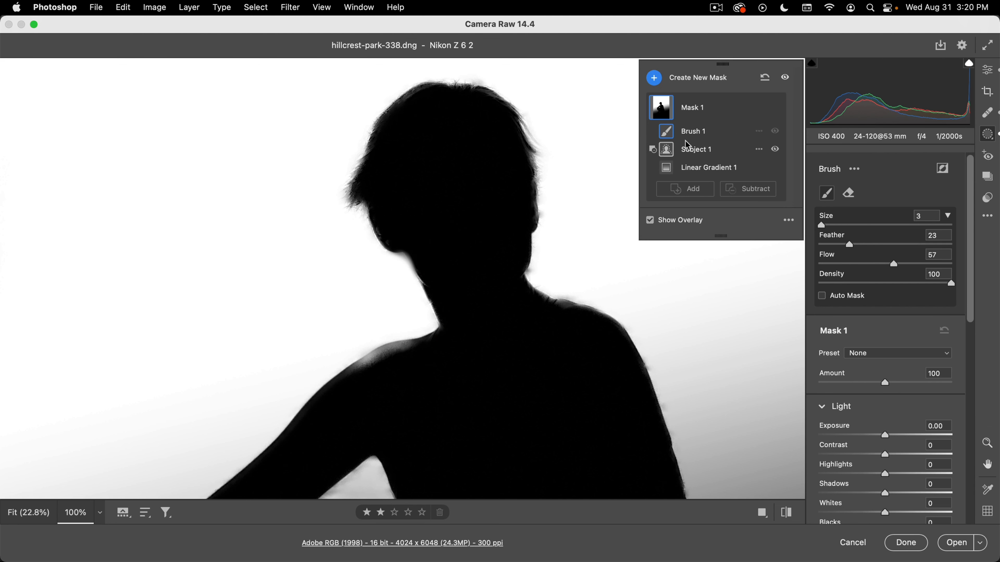
Step: Subtract a second brush component and paint along the light edge of the woman's raised shoulder to exclude it from the mask
{"action": "left_click", "coordinate": [746, 193]}
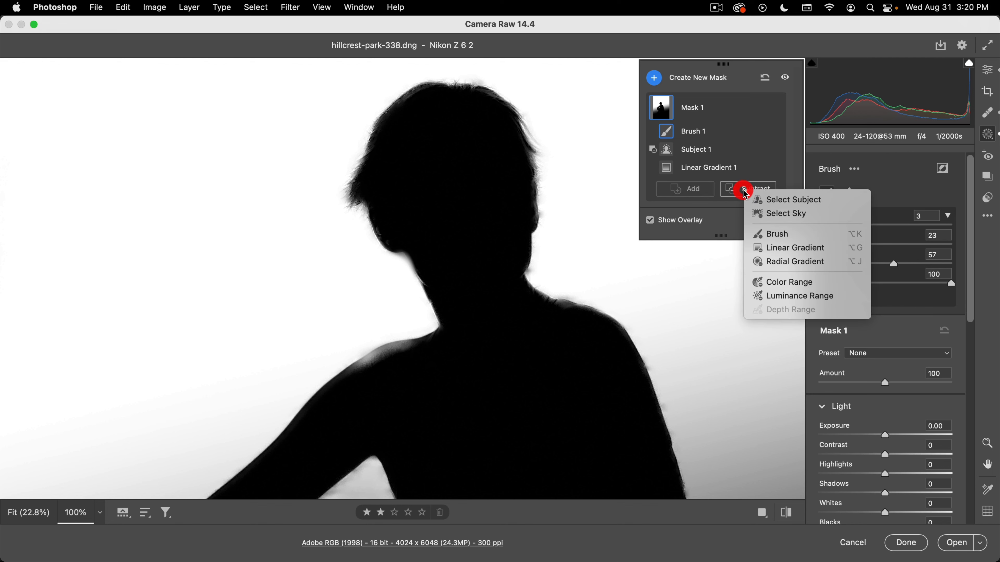
{"action": "left_click", "coordinate": [784, 233]}
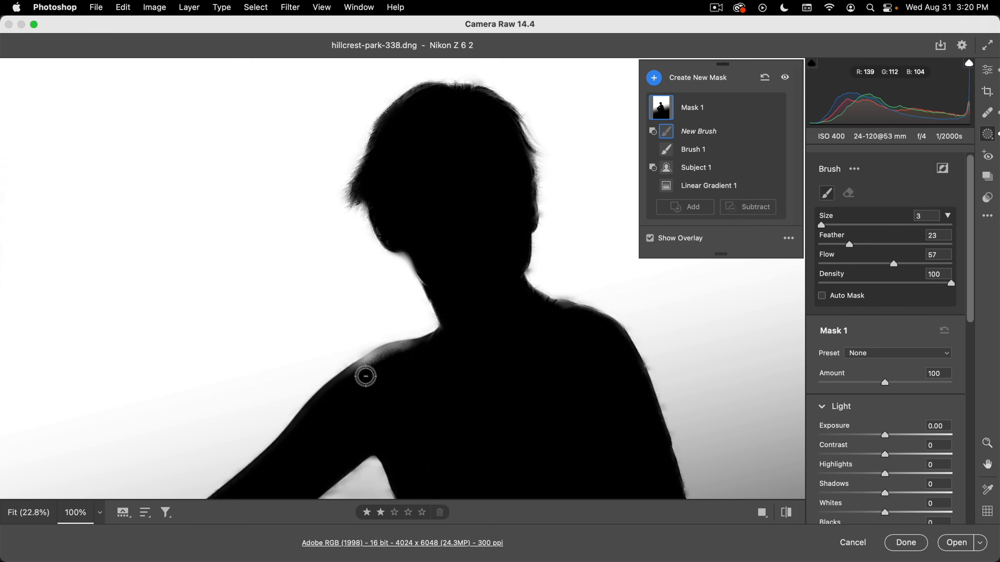
{"action": "mouse_move", "coordinate": [364, 378]}
{"action": "left_mouse_down"}
{"action": "mouse_move", "coordinate": [386, 353]}
{"action": "mouse_move", "coordinate": [364, 371]}
{"action": "mouse_move", "coordinate": [422, 352]}
{"action": "mouse_move", "coordinate": [388, 359]}
{"action": "mouse_move", "coordinate": [413, 350]}
{"action": "left_mouse_up"}
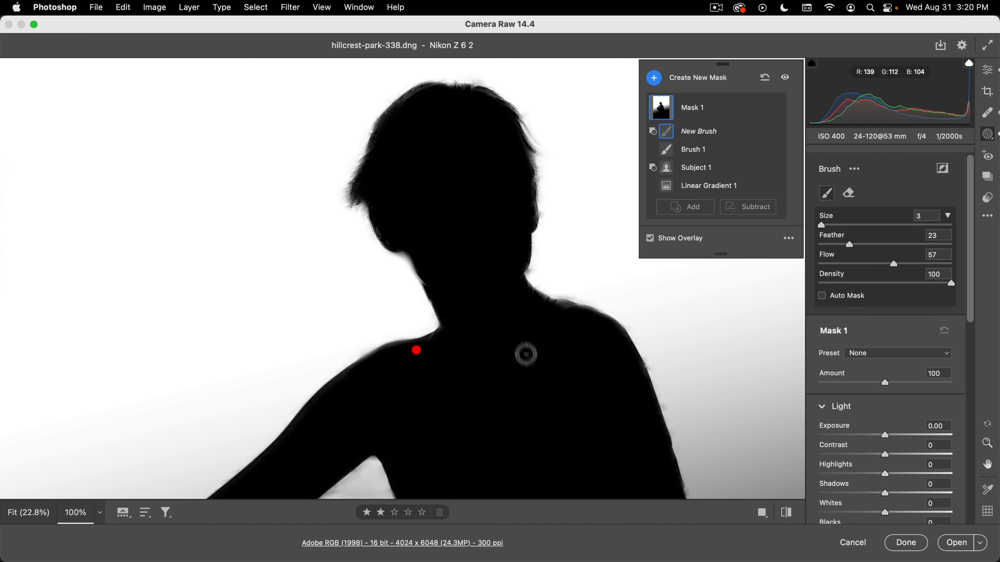
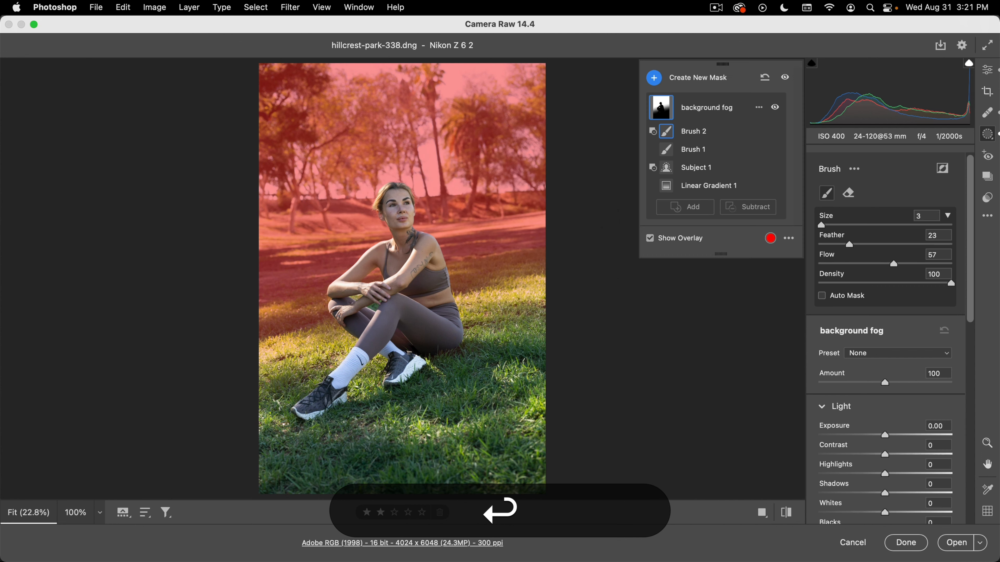
Step: Open the background fog mask's rename dialog twice and accept its existing name
{"action": "double_click", "coordinate": [710, 115]}
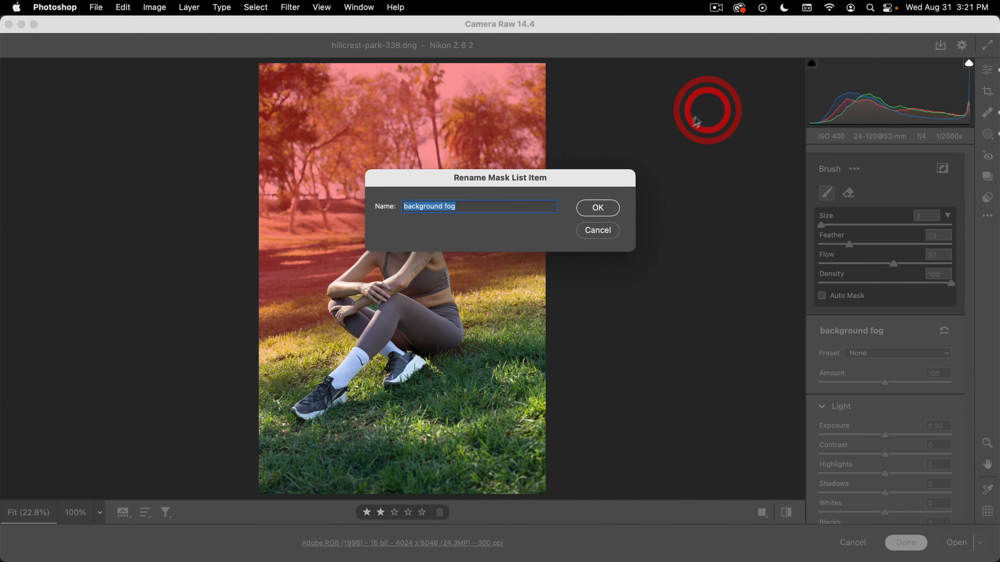
{"action": "left_click", "coordinate": [598, 208]}
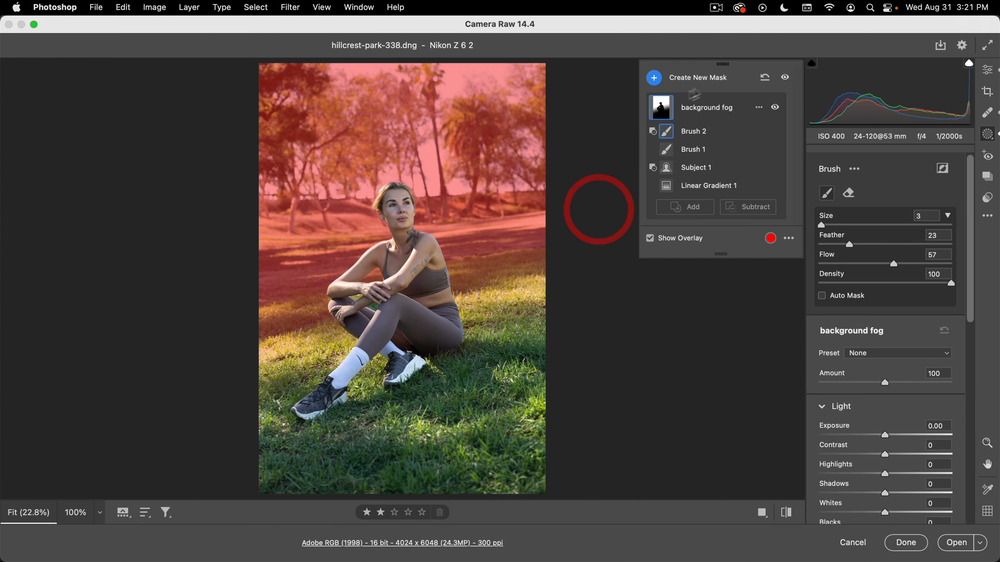
{"action": "left_click", "coordinate": [759, 110]}
{"action": "left_click", "coordinate": [776, 116]}
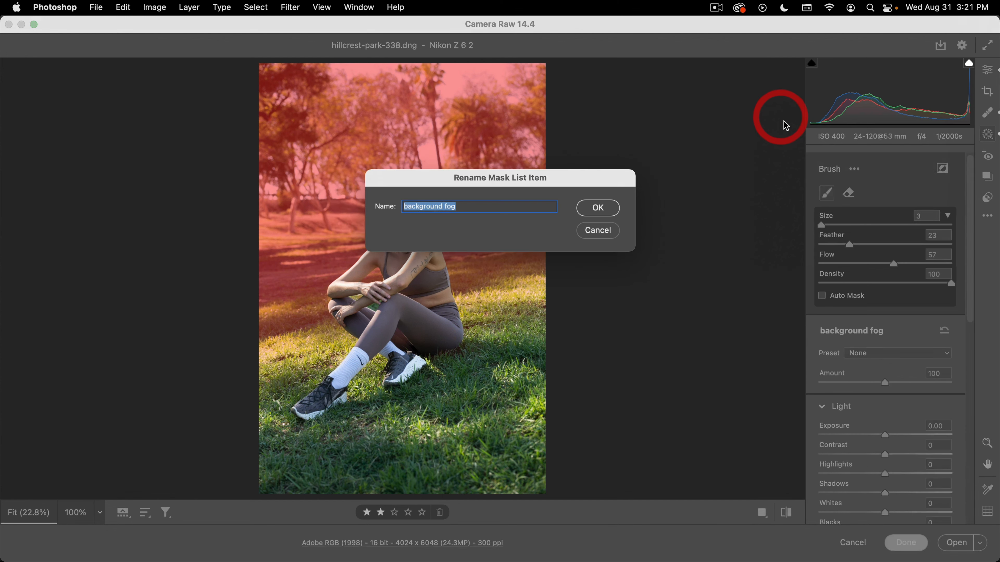
{"action": "left_click", "coordinate": [598, 208]}
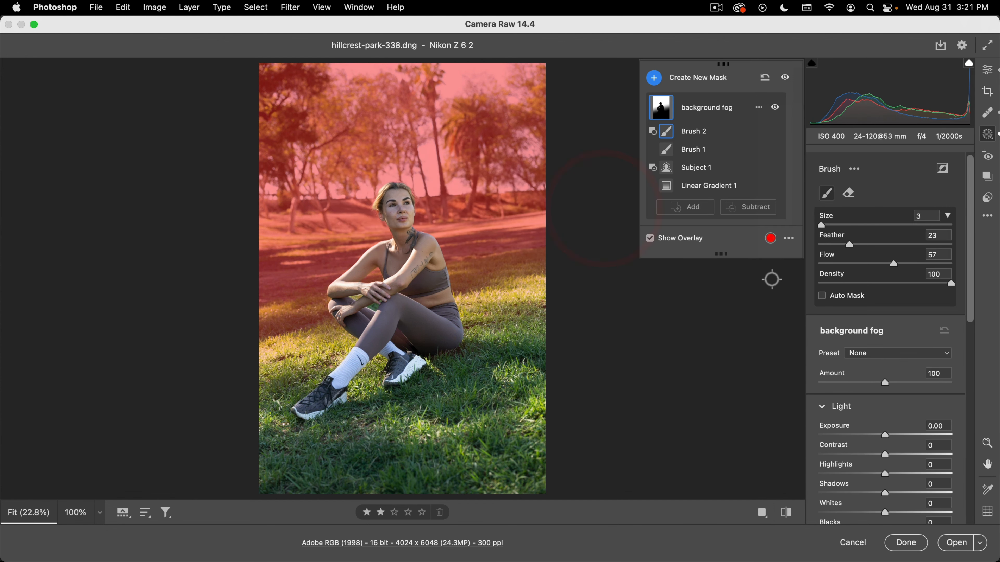
Step: Set the background fog mask's Exposure to +0.50 and Dehaze to -28
{"action": "left_click_drag", "start_coordinate": [975, 245], "coordinate": [975, 340]}
{"action": "mouse_move", "coordinate": [886, 236]}
{"action": "left_mouse_down"}
{"action": "mouse_move", "coordinate": [907, 236]}
{"action": "mouse_move", "coordinate": [896, 235]}
{"action": "left_mouse_up"}
{"action": "scroll", "coordinate": [984, 363], "scroll_direction": "down", "scroll_amount": 5}
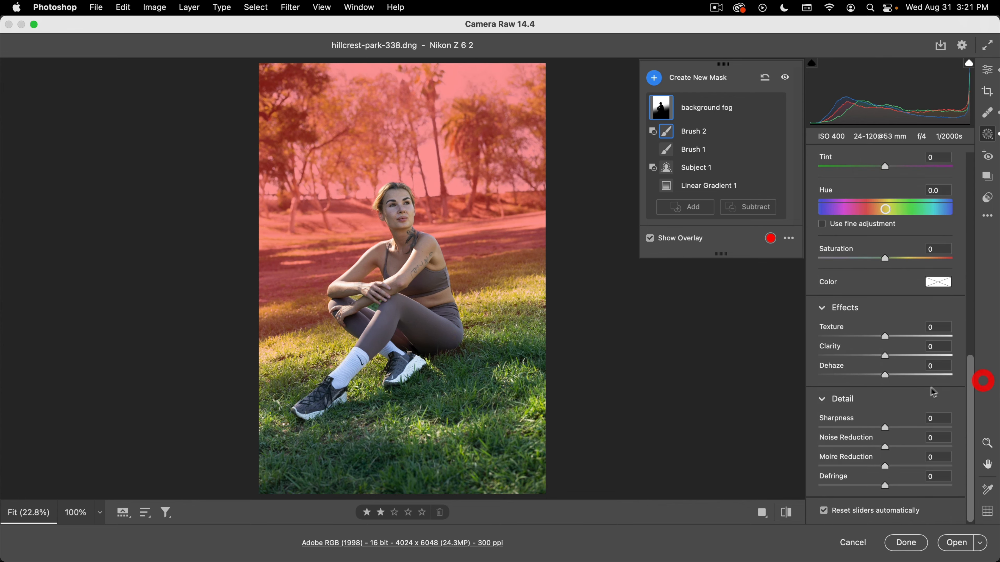
{"action": "left_click_drag", "start_coordinate": [885, 375], "coordinate": [867, 376]}
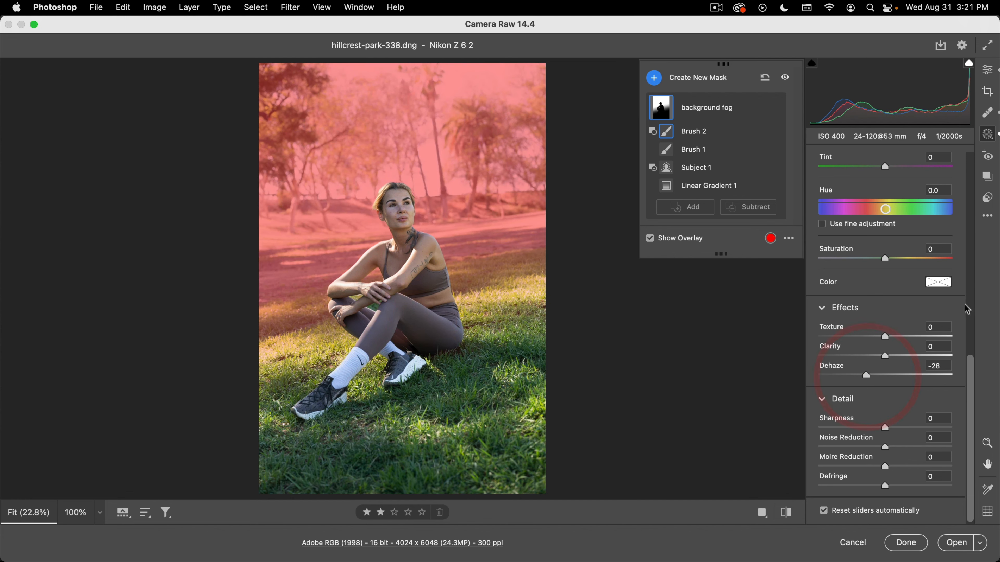
Step: Warm the background fog mask to a Temperature of +54 and hide the mask overlay
{"action": "left_click", "coordinate": [971, 300]}
{"action": "left_click_drag", "start_coordinate": [972, 315], "coordinate": [972, 399]}
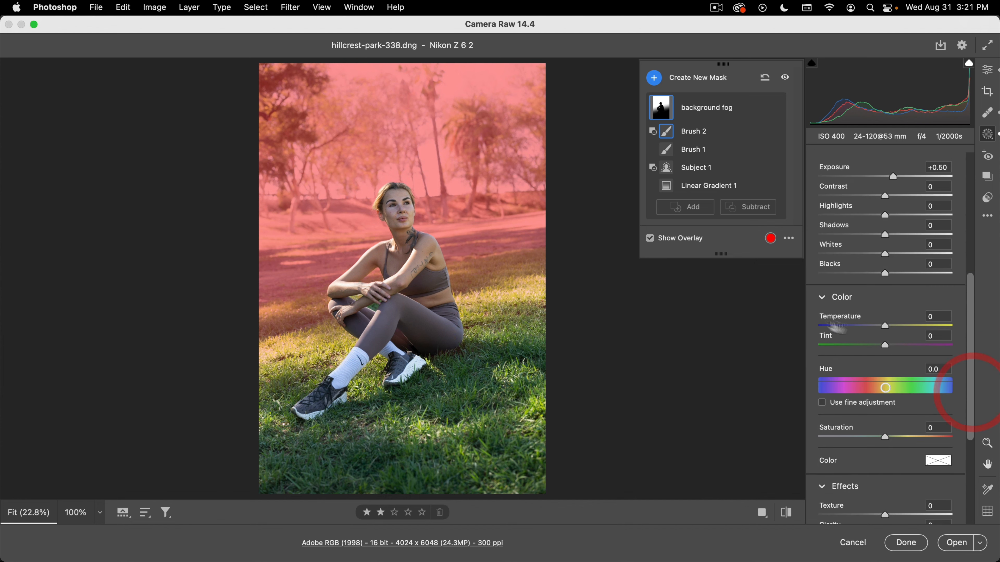
{"action": "left_click_drag", "start_coordinate": [885, 325], "coordinate": [911, 325]}
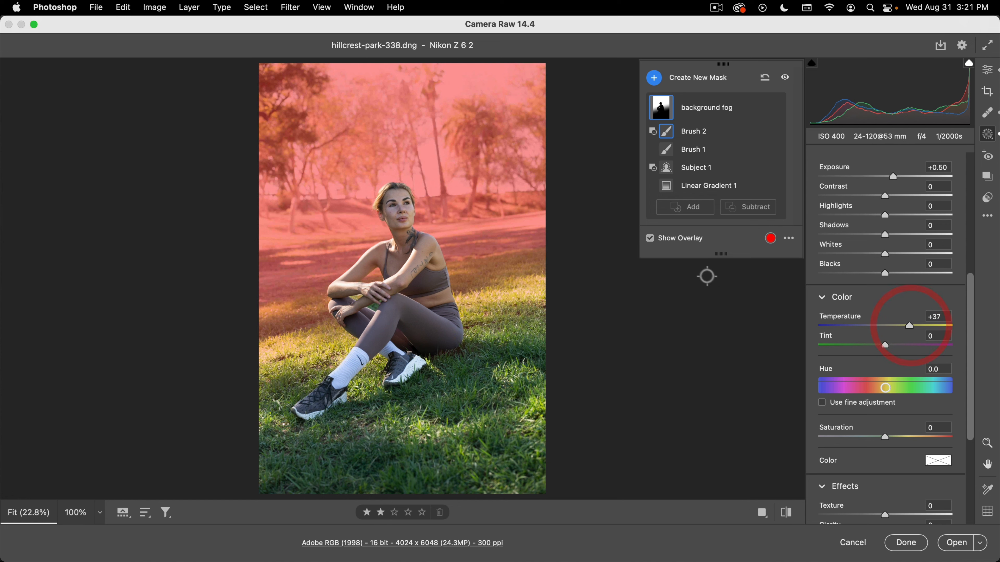
{"action": "left_click", "coordinate": [678, 244]}
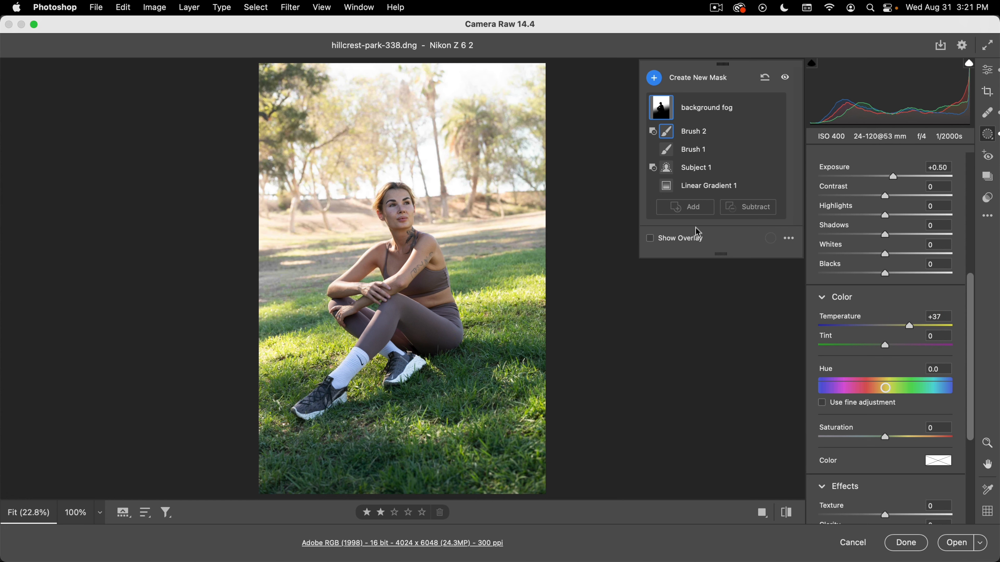
{"action": "left_click", "coordinate": [922, 325]}
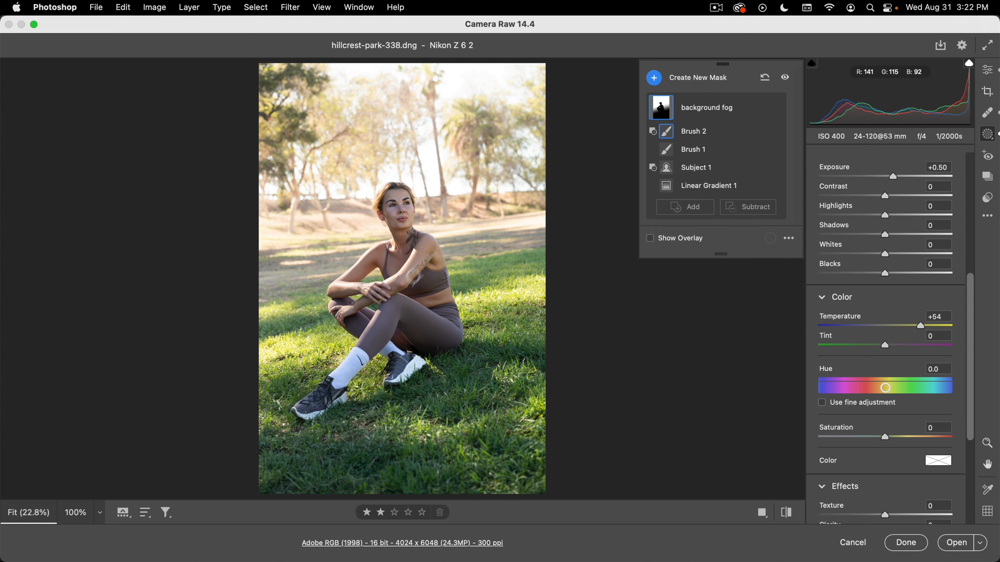
Step: Create a Select Subject mask of the woman and intersect it with a Radial Gradient around her head and shoulders
{"action": "left_click", "coordinate": [655, 80]}
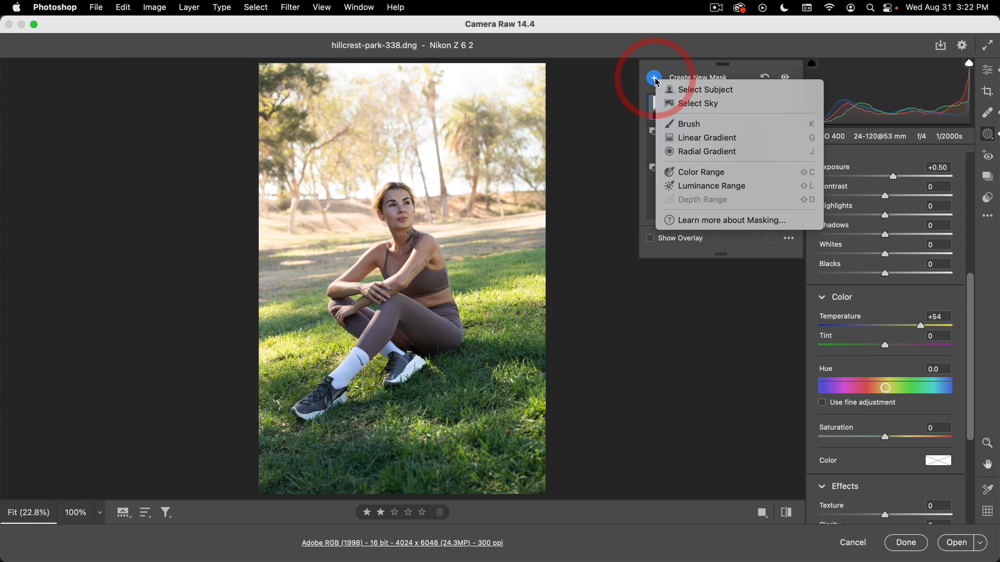
{"action": "left_click", "coordinate": [712, 92]}
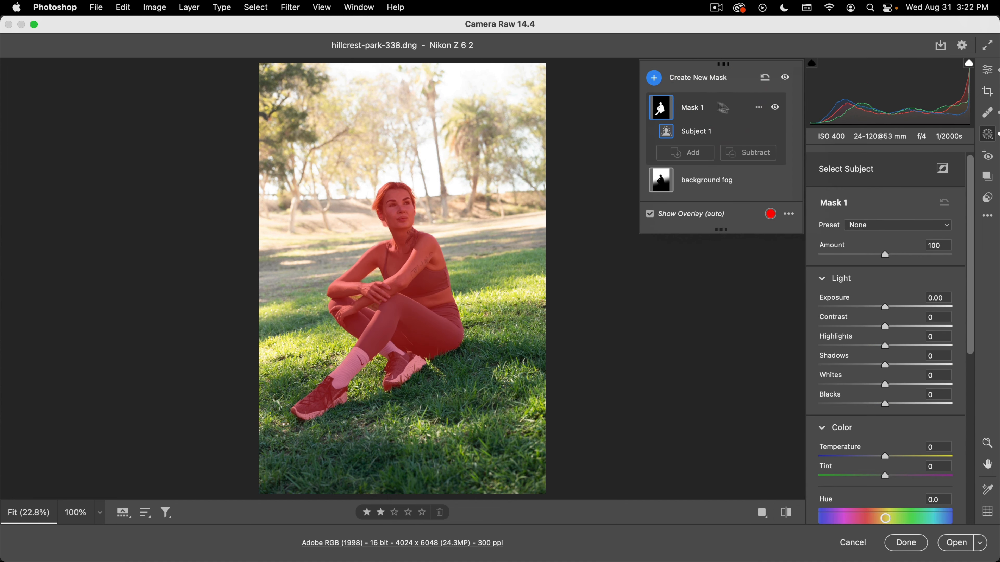
{"action": "left_click", "coordinate": [759, 109]}
{"action": "mouse_move", "coordinate": [827, 170]}
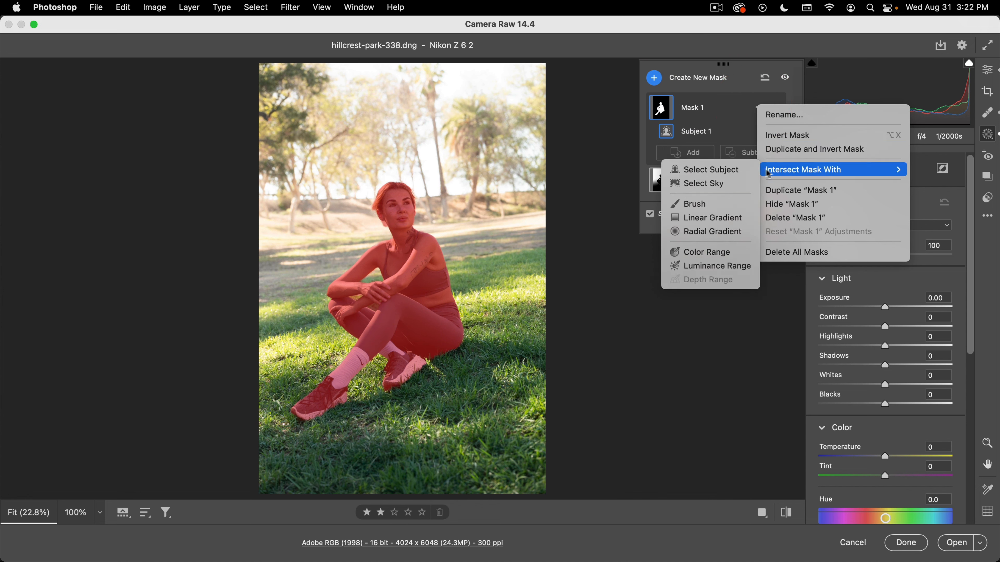
{"action": "left_click", "coordinate": [709, 232]}
{"action": "left_click_drag", "start_coordinate": [414, 193], "coordinate": [445, 245]}
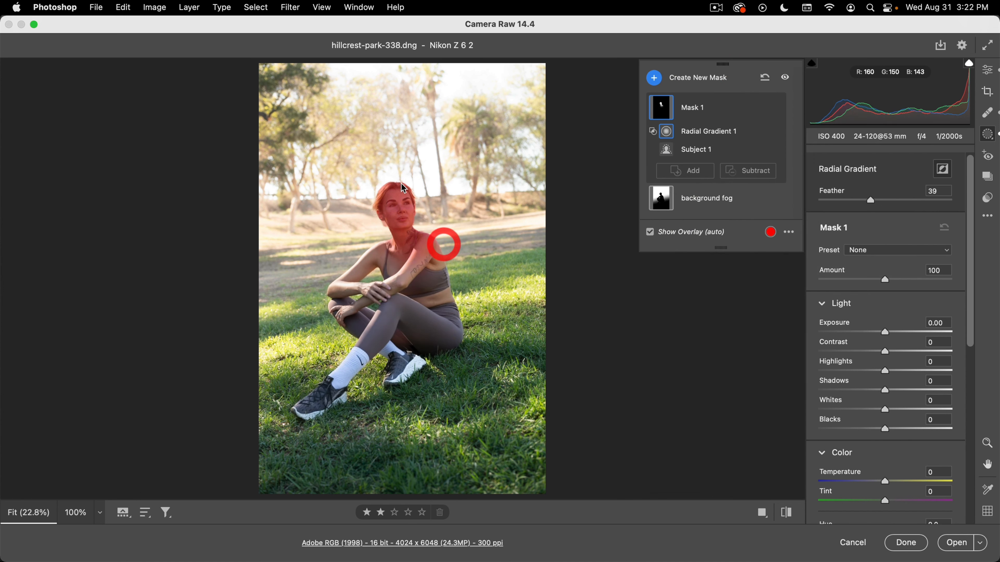
Step: Tilt the radial gradient along the woman's head and shoulder, reposition it over her face, and set its Feather to 100
{"action": "key", "text": "v"}
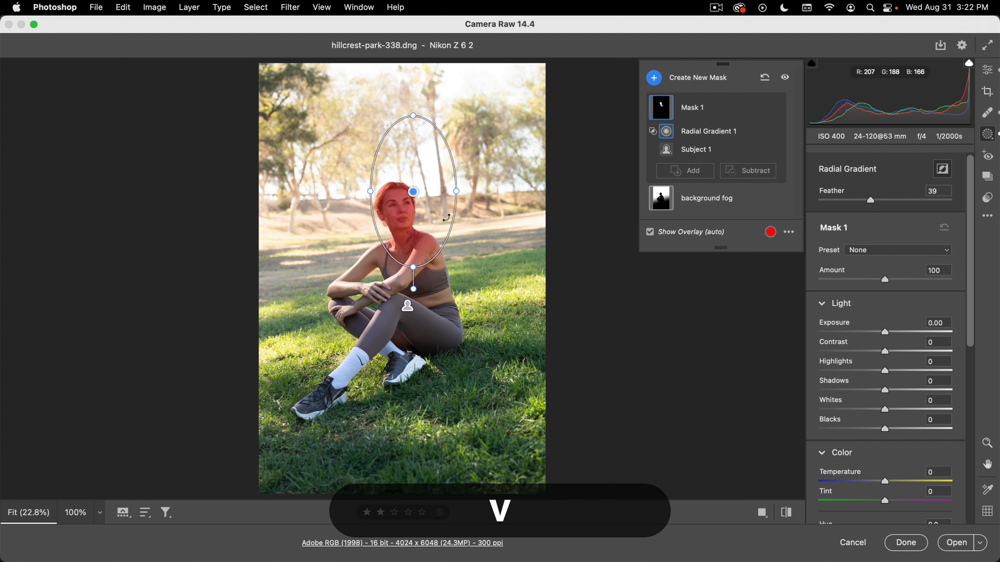
{"action": "left_click_drag", "start_coordinate": [469, 190], "coordinate": [461, 162]}
{"action": "mouse_move", "coordinate": [413, 192]}
{"action": "left_mouse_down"}
{"action": "mouse_move", "coordinate": [422, 210]}
{"action": "mouse_move", "coordinate": [418, 203]}
{"action": "left_mouse_up"}
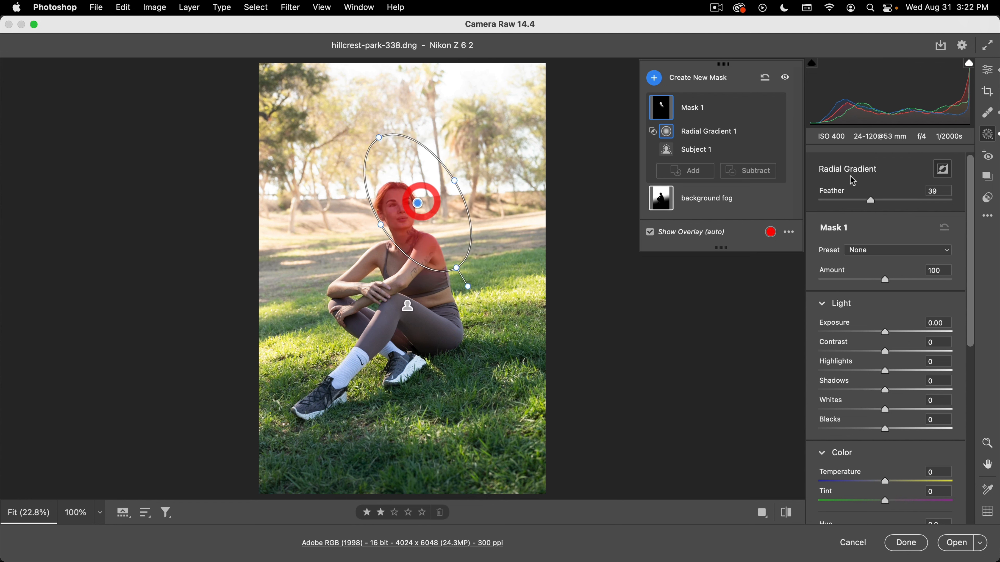
{"action": "left_click_drag", "start_coordinate": [883, 204], "coordinate": [953, 197]}
{"action": "mouse_move", "coordinate": [420, 200]}
{"action": "left_mouse_down"}
{"action": "mouse_move", "coordinate": [431, 193]}
{"action": "mouse_move", "coordinate": [418, 205]}
{"action": "left_mouse_up"}
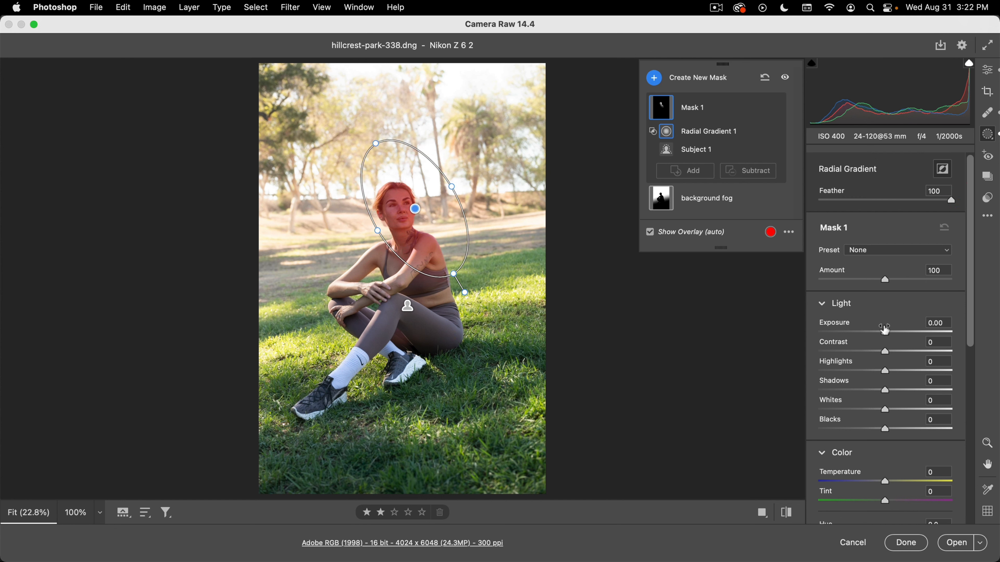
Step: Set the face mask's Exposure to +0.30, Whites to +55 and Temperature to +22, and deselect the mask
{"action": "mouse_move", "coordinate": [886, 335]}
{"action": "left_mouse_down"}
{"action": "mouse_move", "coordinate": [902, 332]}
{"action": "mouse_move", "coordinate": [889, 334]}
{"action": "left_mouse_up"}
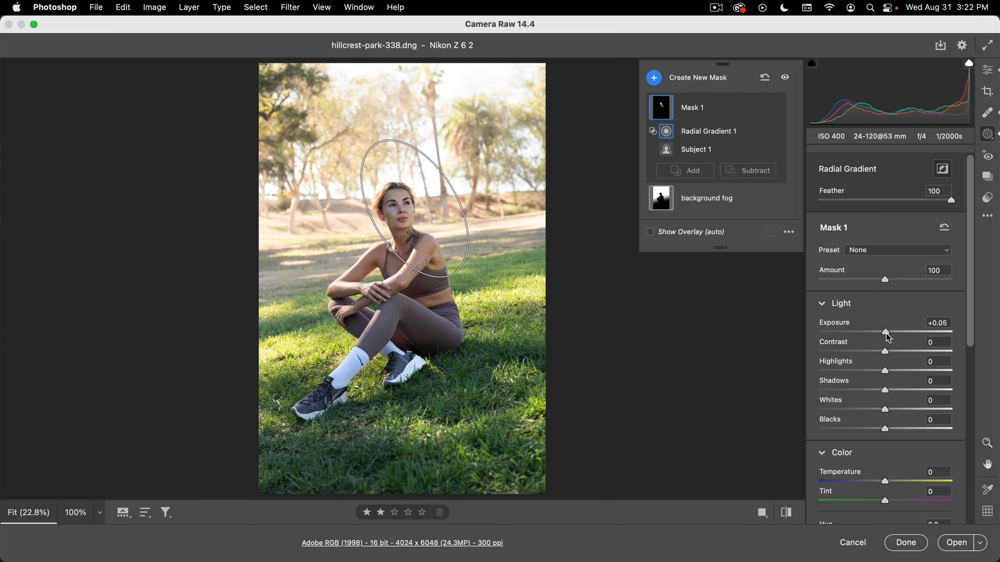
{"action": "left_click_drag", "start_coordinate": [885, 409], "coordinate": [923, 395]}
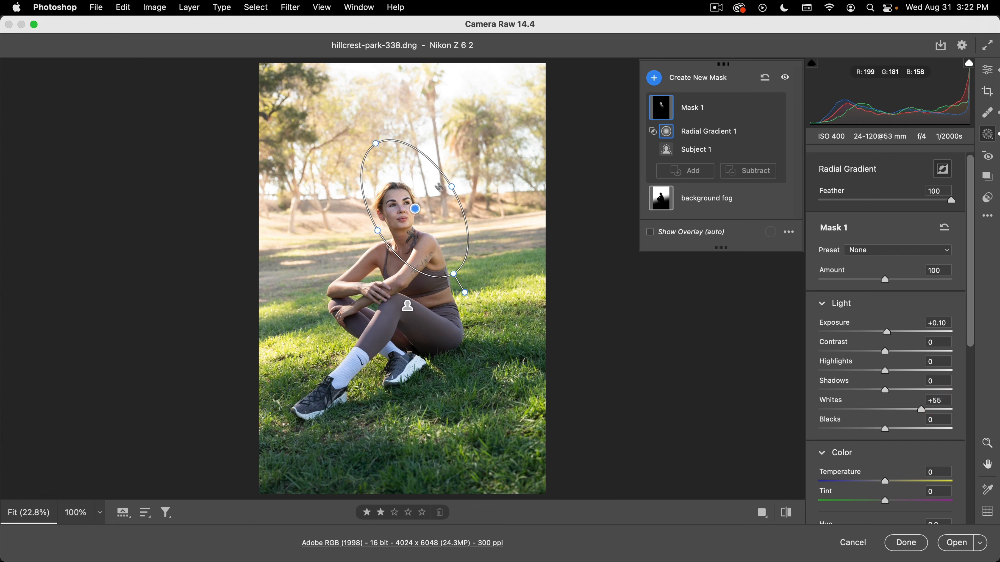
{"action": "left_click_drag", "start_coordinate": [888, 336], "coordinate": [892, 333]}
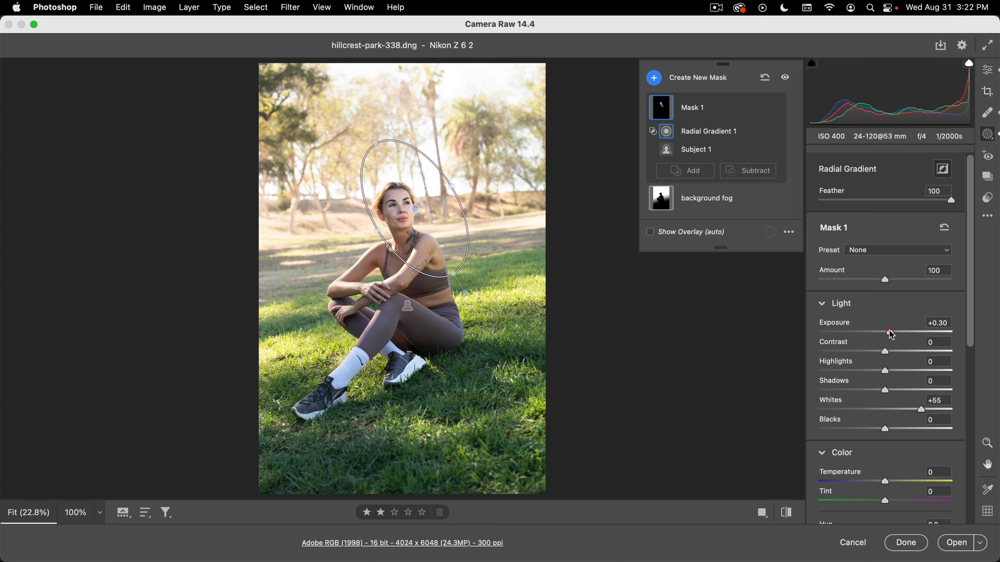
{"action": "left_click_drag", "start_coordinate": [886, 482], "coordinate": [895, 480]}
{"action": "left_click", "coordinate": [717, 369]}
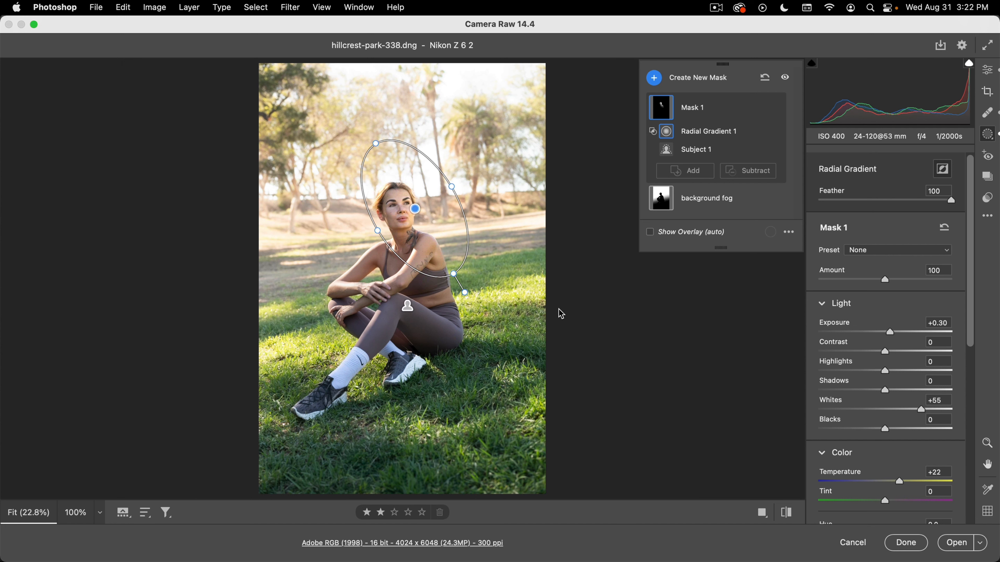
{"action": "key", "text": "super+z"}
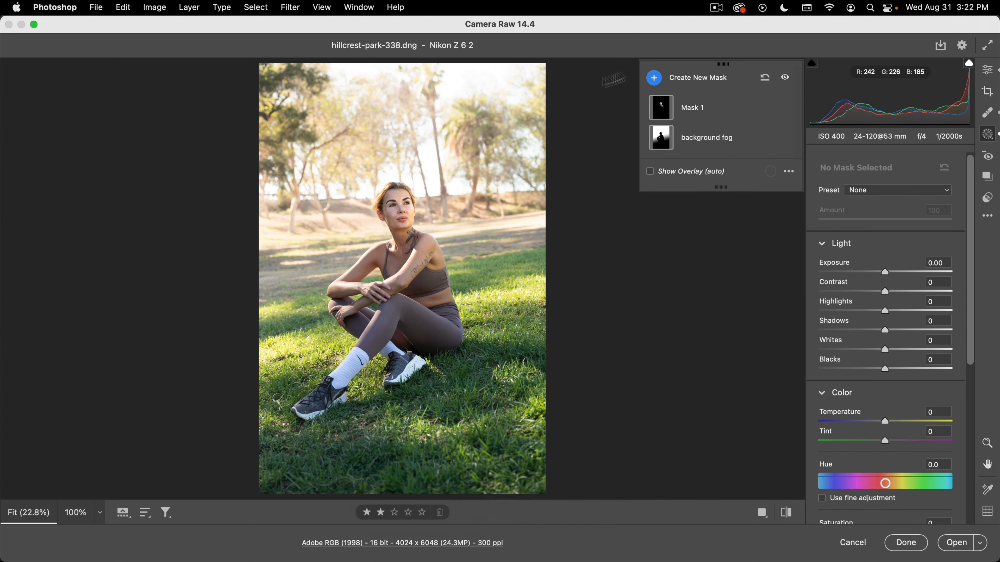
Step: Rename the woman's face mask as "model correction"
{"action": "double_click", "coordinate": [694, 109]}
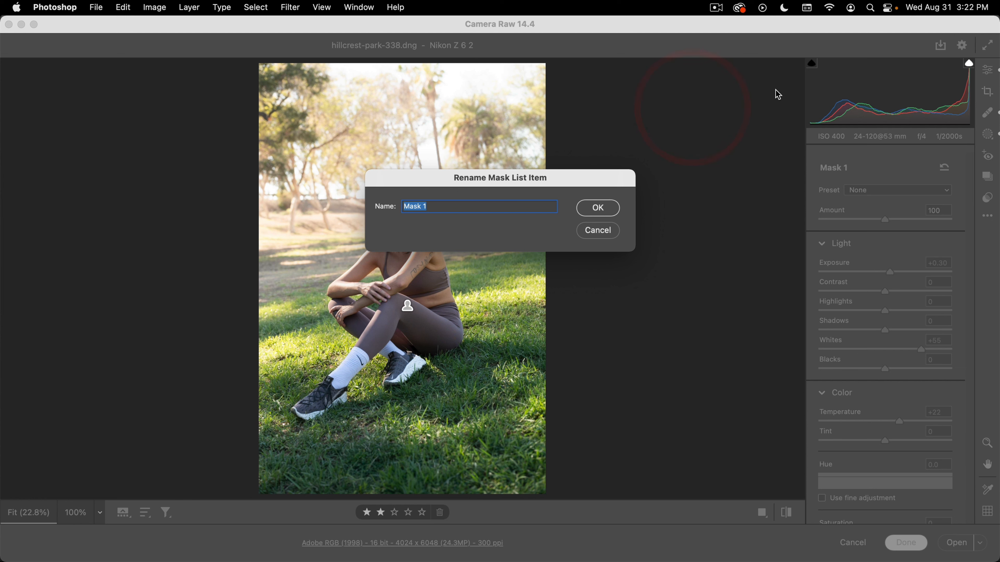
{"action": "type", "text": "model correction"}
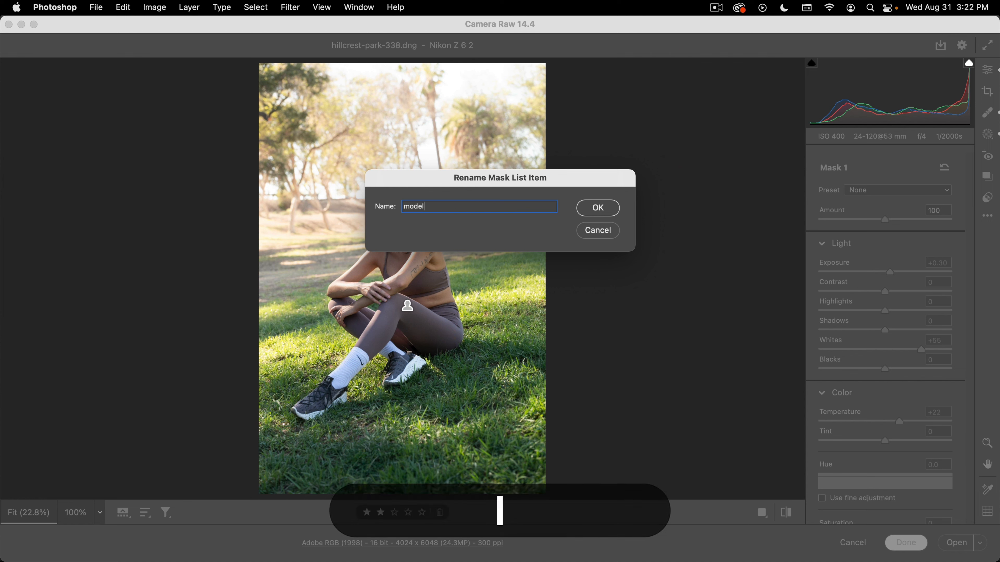
{"action": "key", "text": "Return"}
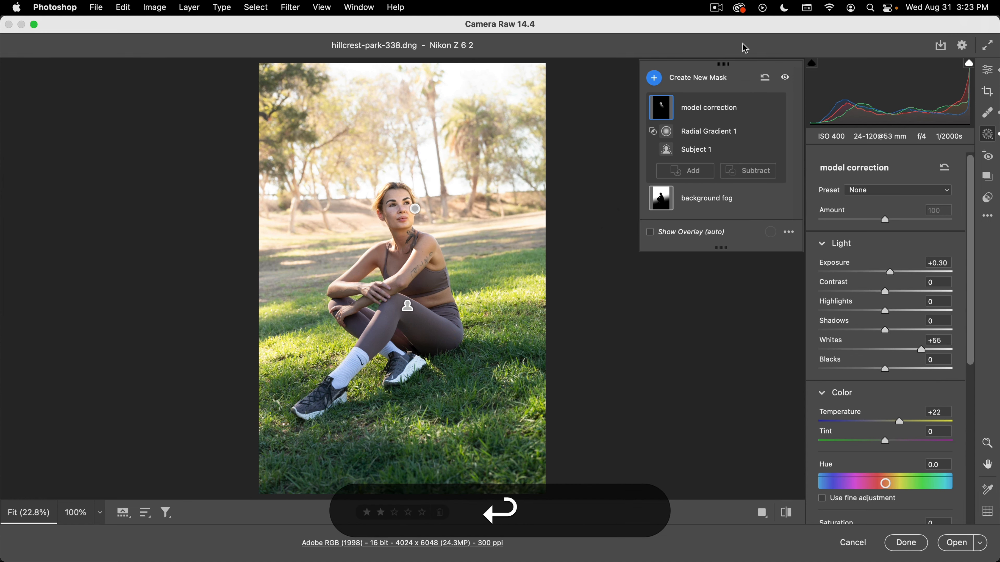
Step: Create a large Radial Gradient mask centred in the trees above the woman, extending down to her feet, and invert it
{"action": "left_click", "coordinate": [654, 78]}
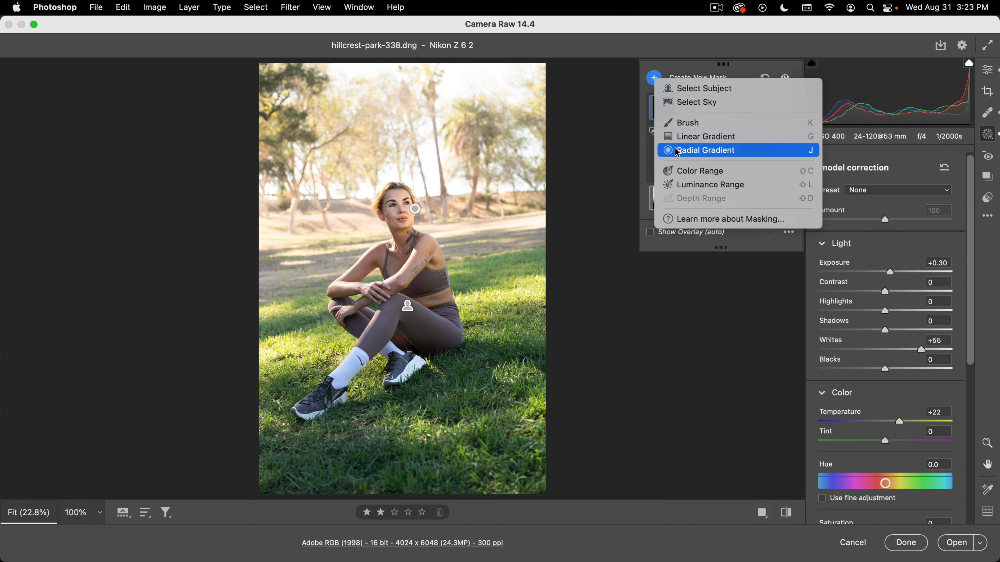
{"action": "left_click", "coordinate": [693, 151]}
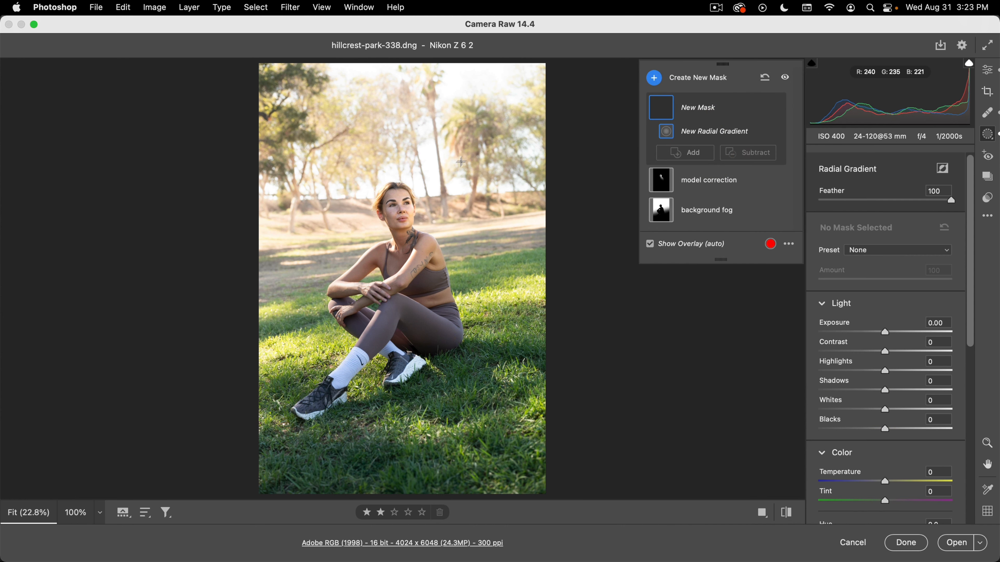
{"action": "left_click_drag", "start_coordinate": [457, 162], "coordinate": [585, 385]}
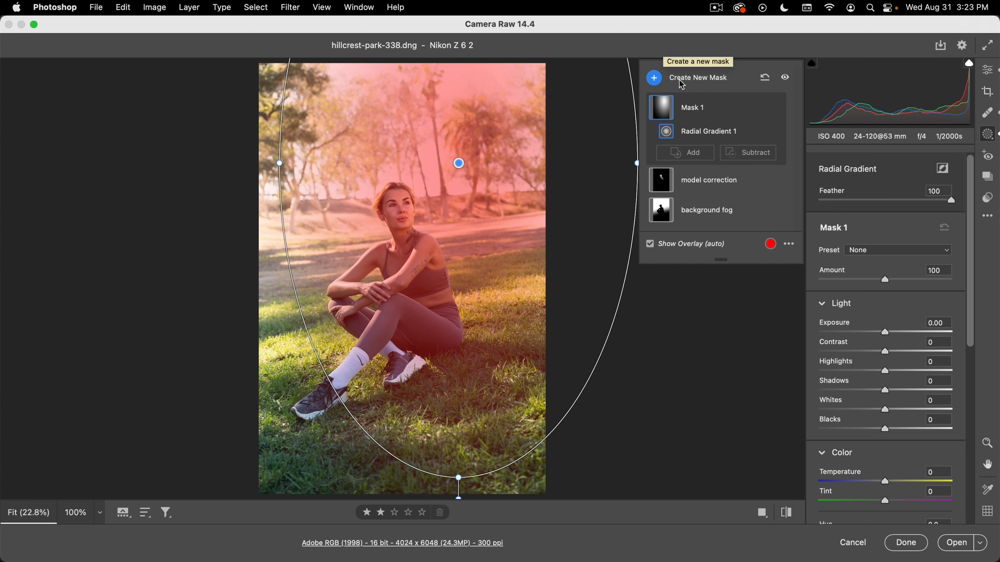
{"action": "key", "text": "alt"}
{"action": "key", "text": "alt+x"}
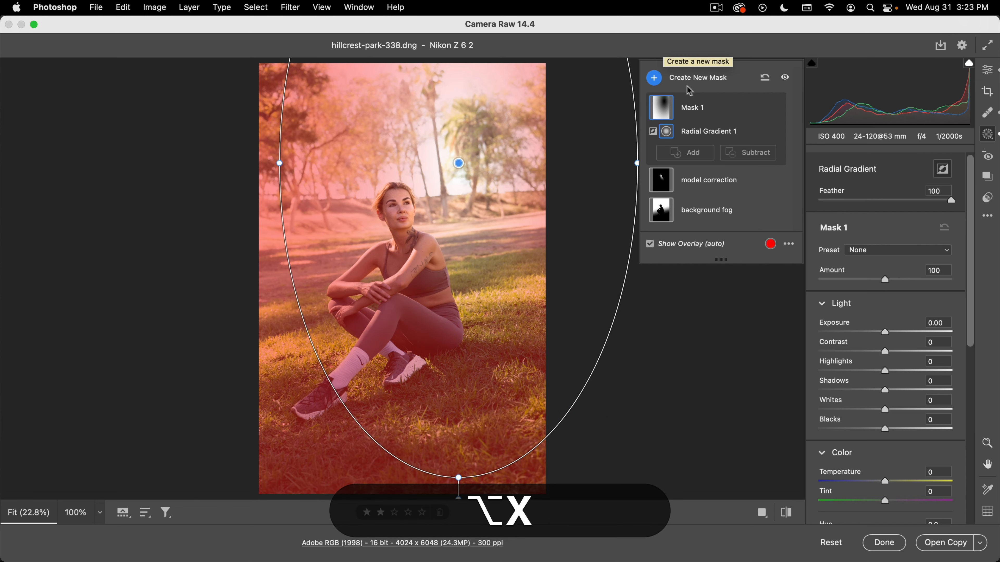
Step: Set the inverted radial mask's Exposure to -0.95 and rename the mask as "vignette"
{"action": "left_click_drag", "start_coordinate": [885, 333], "coordinate": [866, 340]}
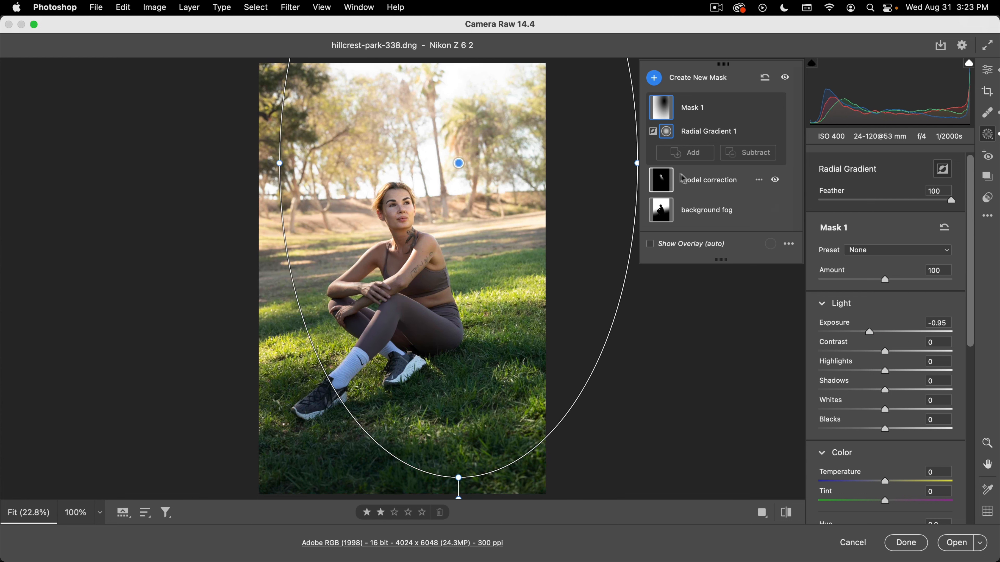
{"action": "mouse_move", "coordinate": [670, 180]}
{"action": "double_click", "coordinate": [693, 108]}
{"action": "type", "text": "vignette"}
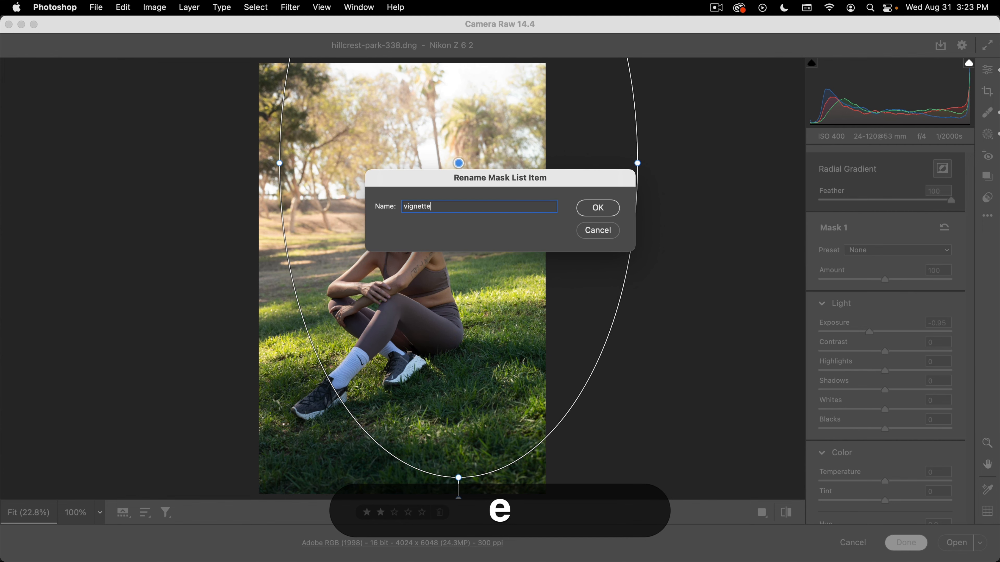
{"action": "key", "text": "Return"}
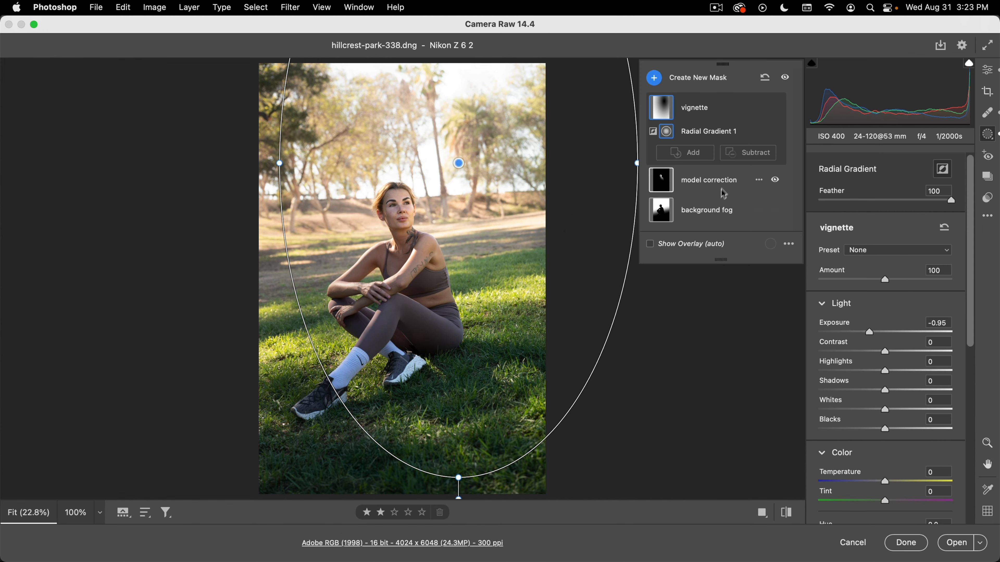
Step: Duplicate and invert the model correction mask
{"action": "left_click", "coordinate": [760, 180]}
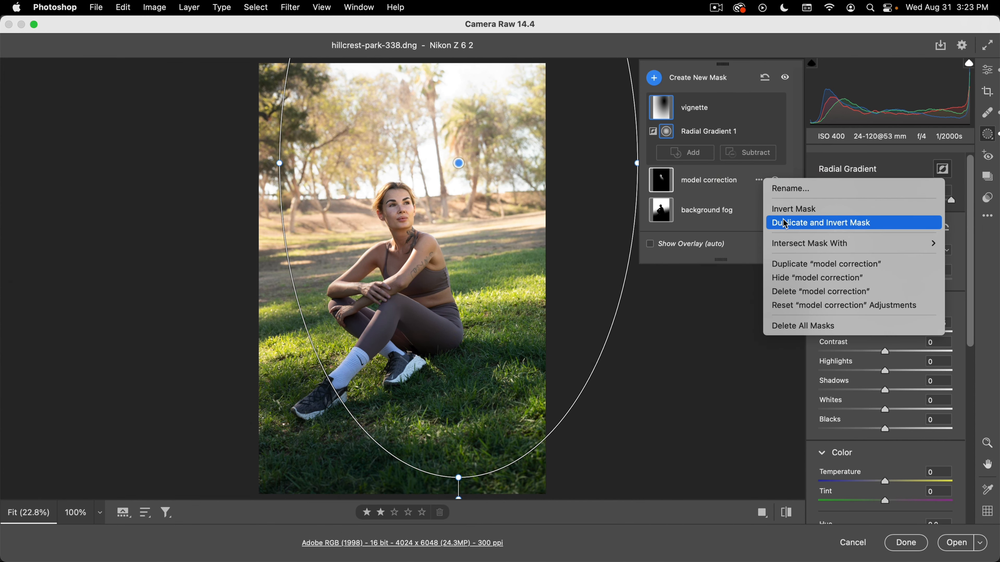
{"action": "left_click", "coordinate": [812, 224]}
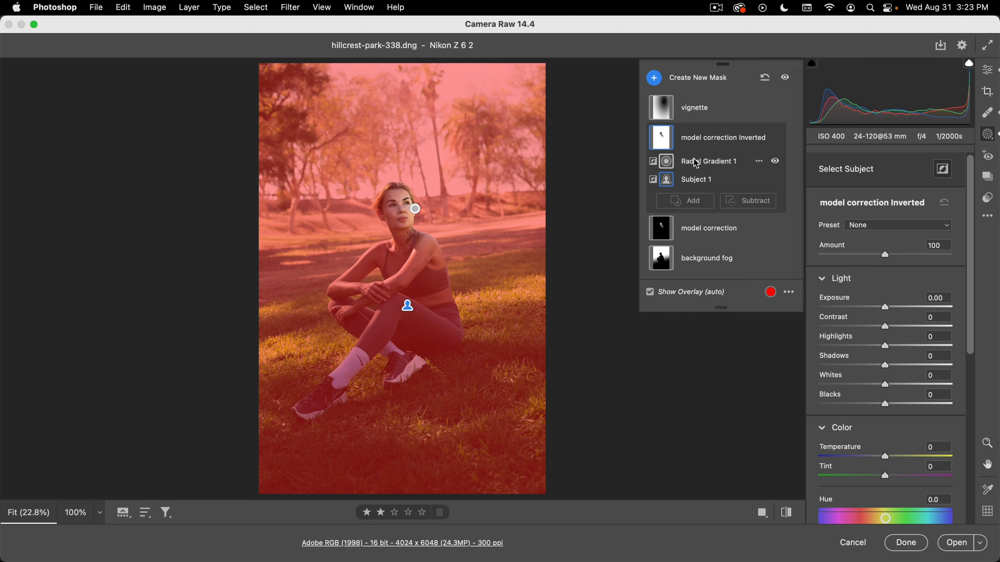
Step: In the model correction Inverted mask, convert Radial Gradient 1 to subtract and turn off Invert for Subject 1
{"action": "left_click", "coordinate": [704, 161]}
{"action": "left_click", "coordinate": [695, 180]}
{"action": "left_click", "coordinate": [760, 165]}
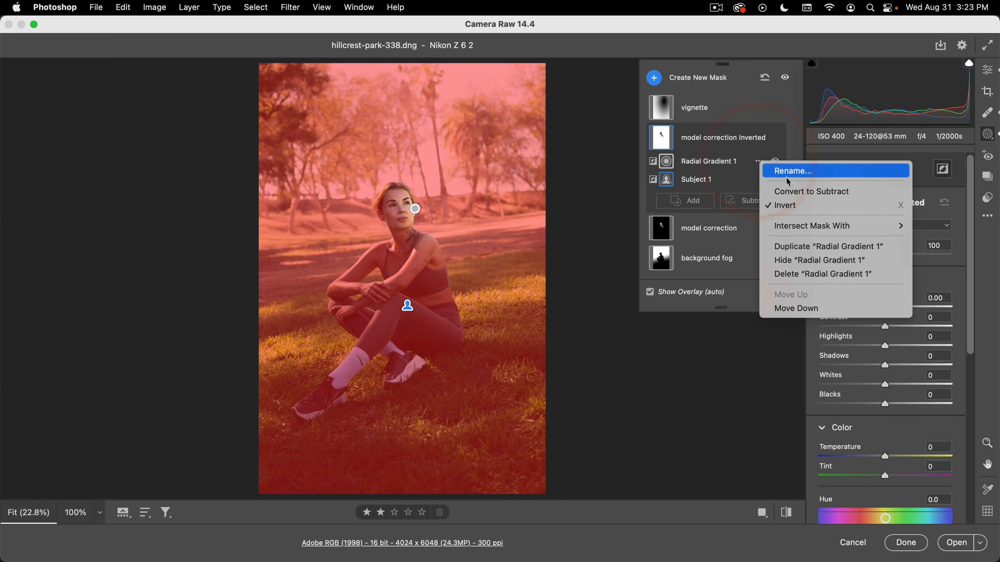
{"action": "left_click", "coordinate": [789, 193]}
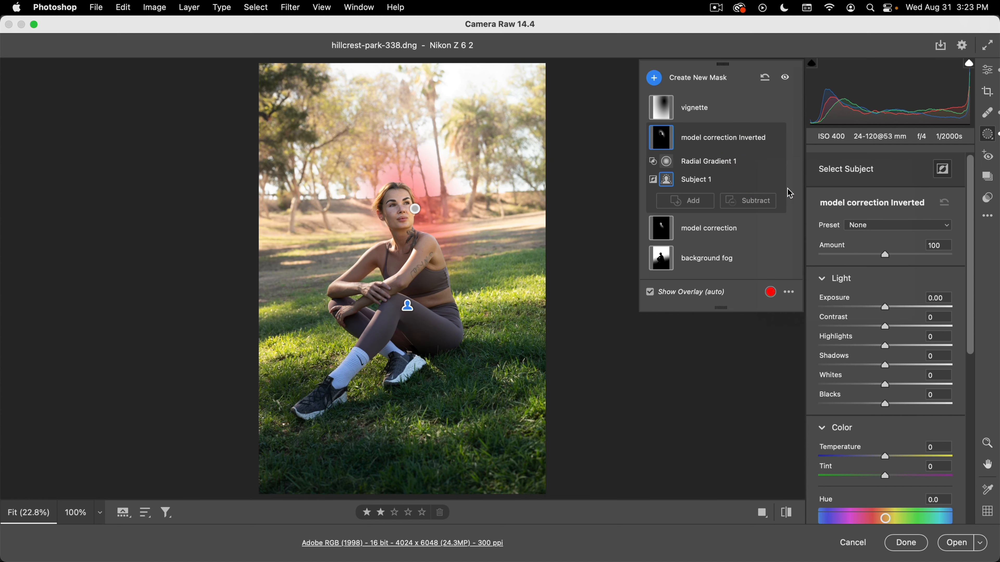
{"action": "left_click", "coordinate": [758, 179]}
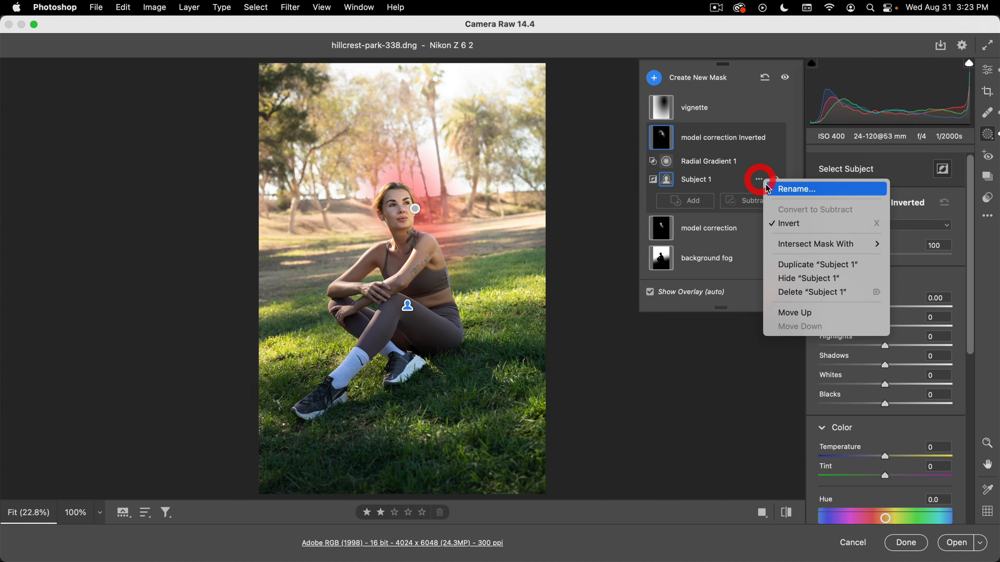
{"action": "left_click", "coordinate": [786, 223]}
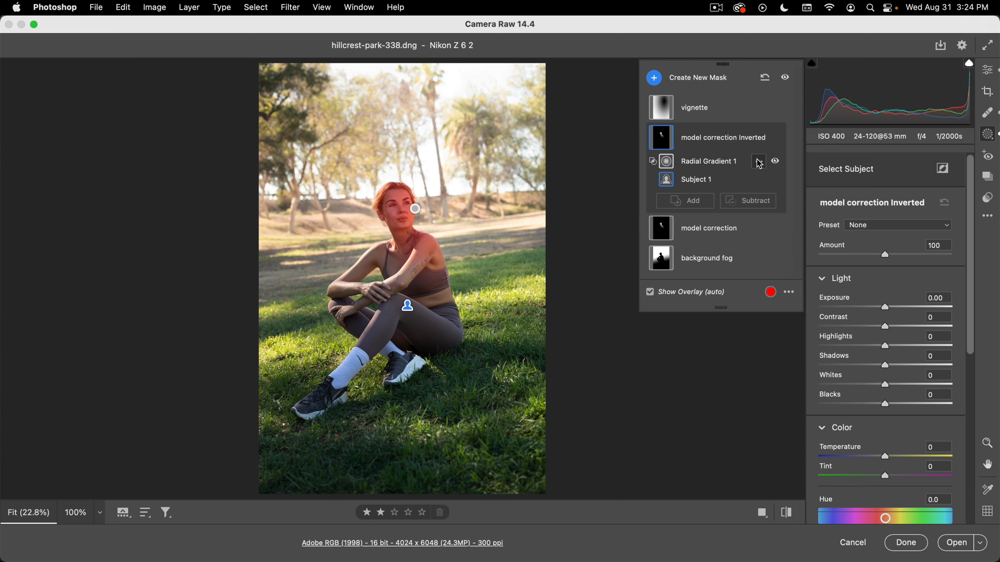
{"action": "left_click", "coordinate": [759, 162]}
{"action": "left_click", "coordinate": [769, 192]}
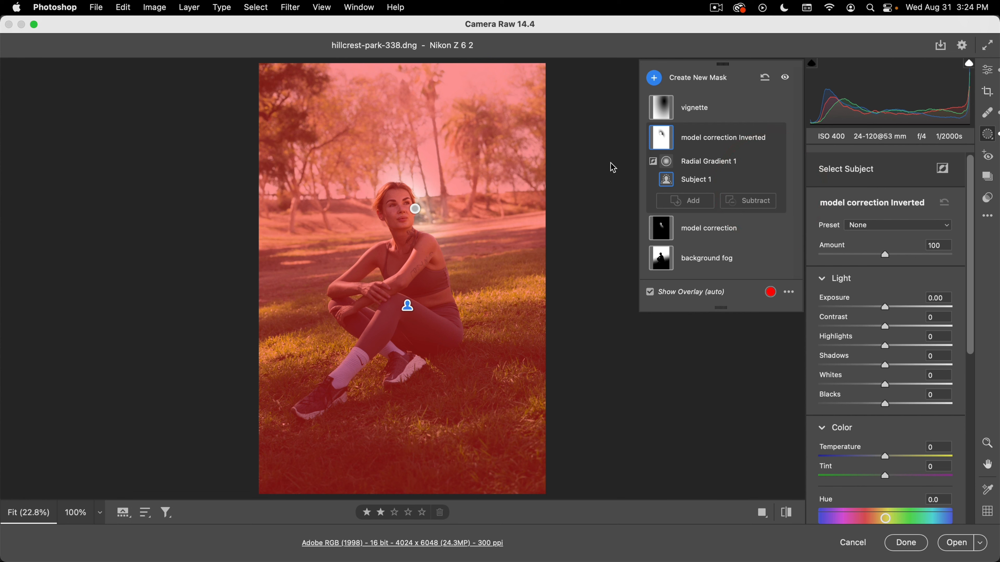
{"action": "left_click", "coordinate": [759, 161]}
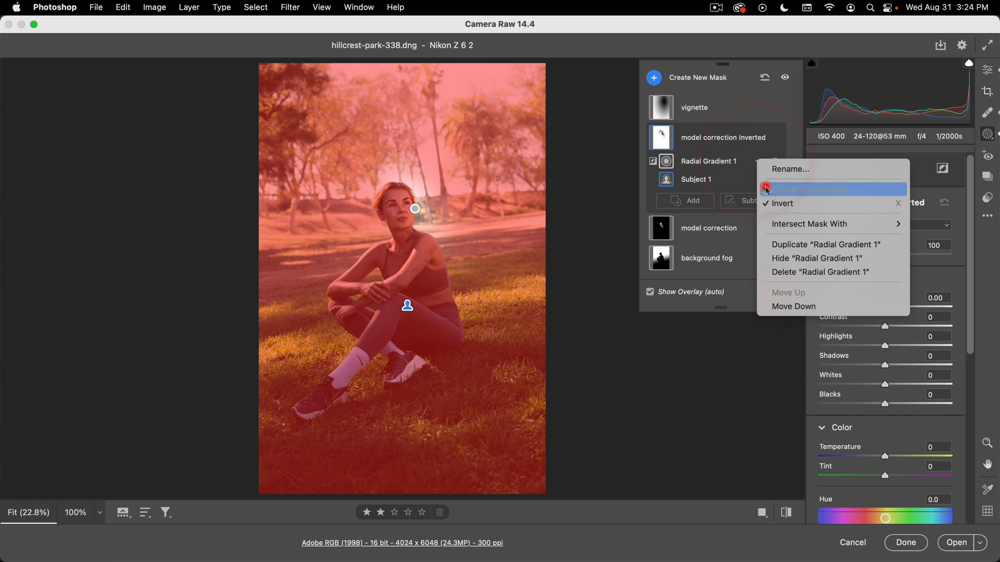
{"action": "left_click", "coordinate": [765, 189]}
Step: Move, enlarge and tilt the inverted copy's Radial Gradient 1 into a tall ellipse centred on the woman's forearm, covering her body and legs
{"action": "left_click", "coordinate": [669, 162]}
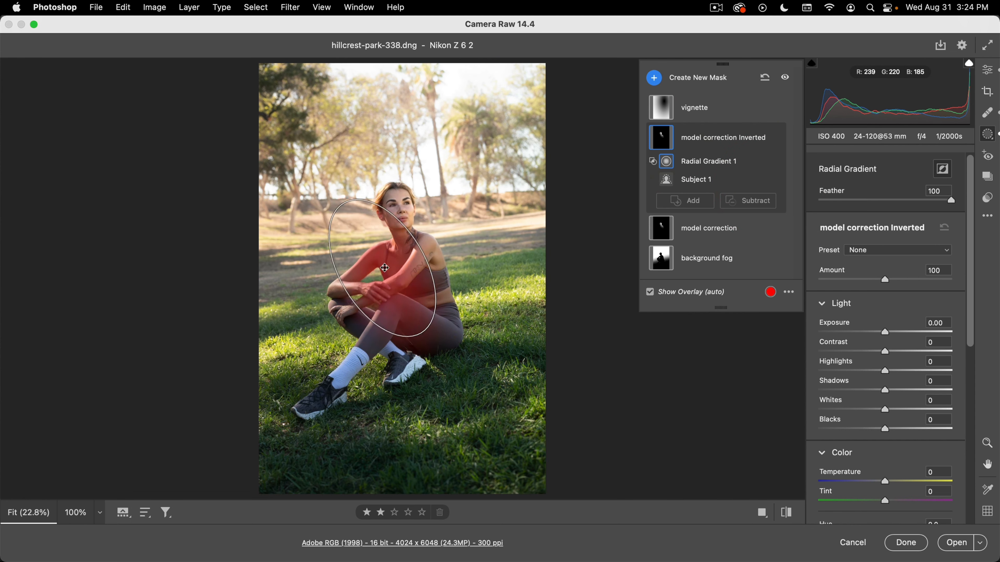
{"action": "left_click_drag", "start_coordinate": [382, 268], "coordinate": [317, 347]}
{"action": "left_click_drag", "start_coordinate": [367, 318], "coordinate": [397, 294]}
{"action": "left_click_drag", "start_coordinate": [233, 216], "coordinate": [222, 196]}
{"action": "left_click_drag", "start_coordinate": [271, 249], "coordinate": [297, 206]}
{"action": "left_click_drag", "start_coordinate": [488, 246], "coordinate": [453, 288]}
{"action": "left_click_drag", "start_coordinate": [376, 291], "coordinate": [374, 274]}
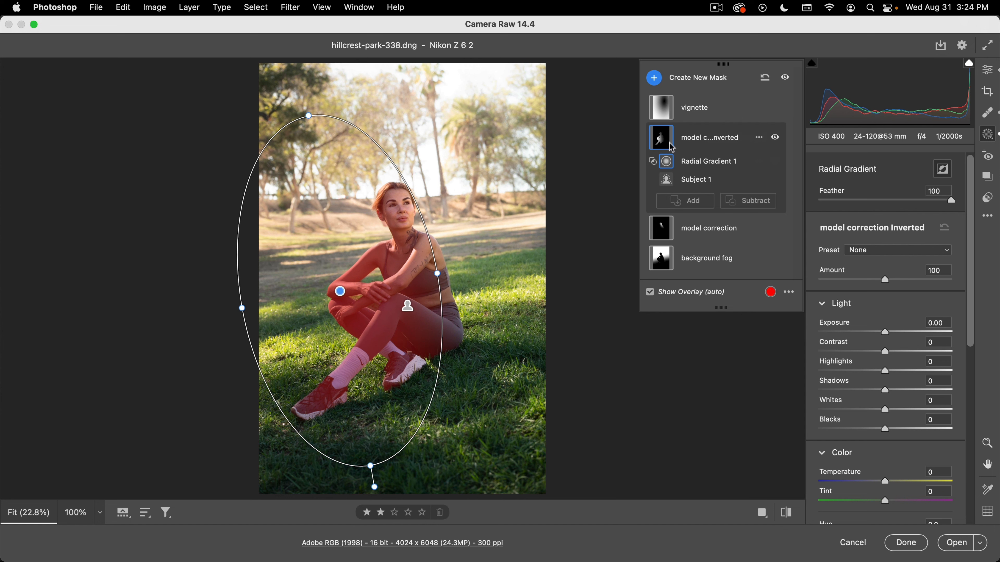
Step: Preview the mask as White on Black, nudge the radial gradient slightly lower, and restore the Color Overlay
{"action": "left_click", "coordinate": [789, 292]}
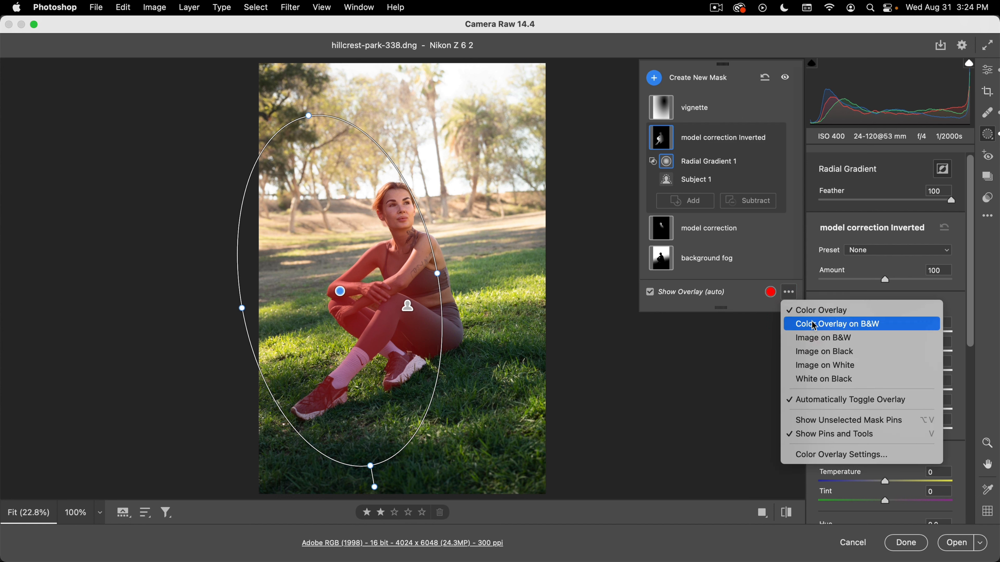
{"action": "left_click", "coordinate": [814, 379]}
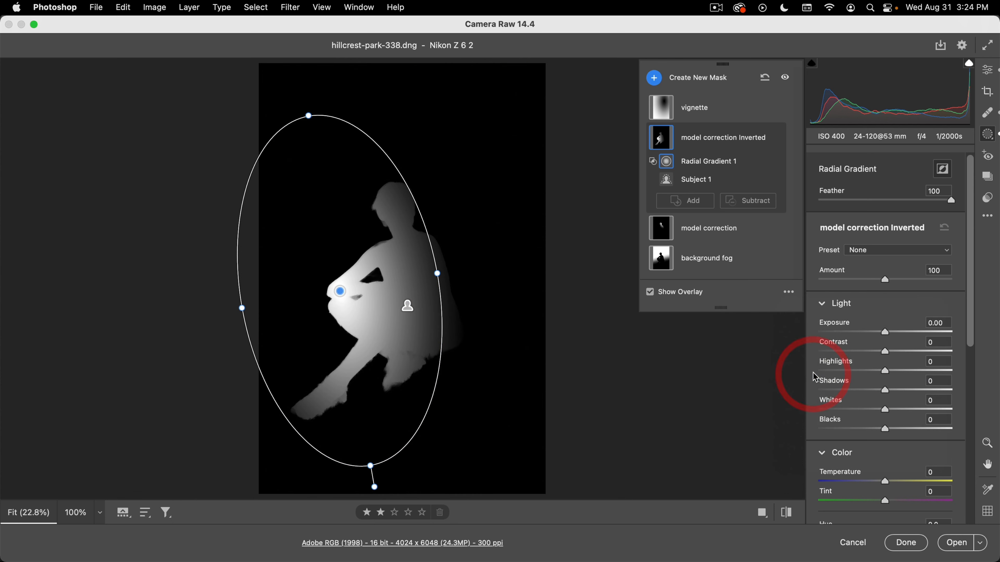
{"action": "mouse_move", "coordinate": [332, 301]}
{"action": "left_mouse_down"}
{"action": "mouse_move", "coordinate": [320, 309]}
{"action": "mouse_move", "coordinate": [360, 281]}
{"action": "mouse_move", "coordinate": [327, 309]}
{"action": "mouse_move", "coordinate": [345, 292]}
{"action": "mouse_move", "coordinate": [333, 300]}
{"action": "left_mouse_up"}
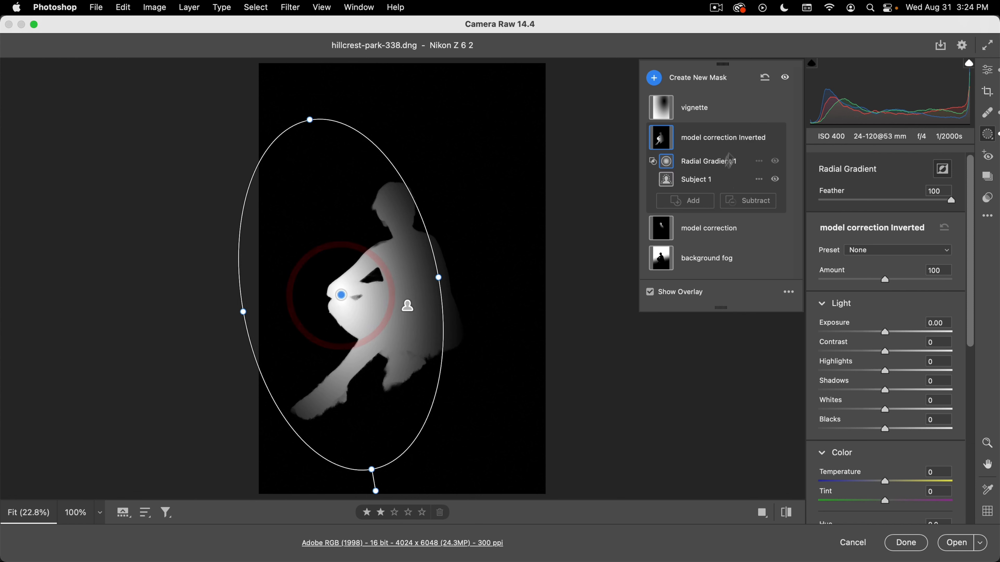
{"action": "left_click", "coordinate": [788, 292]}
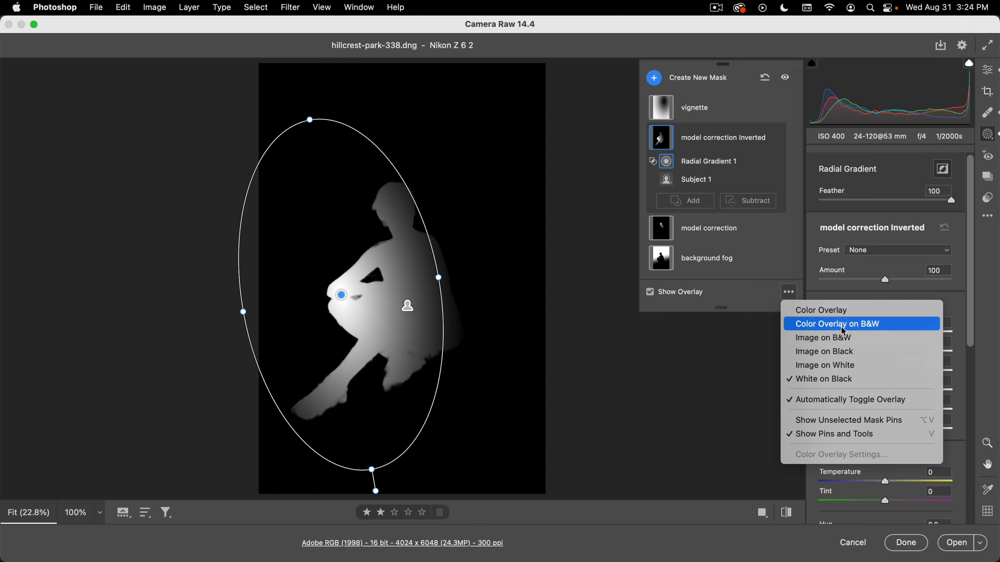
{"action": "left_click", "coordinate": [823, 310]}
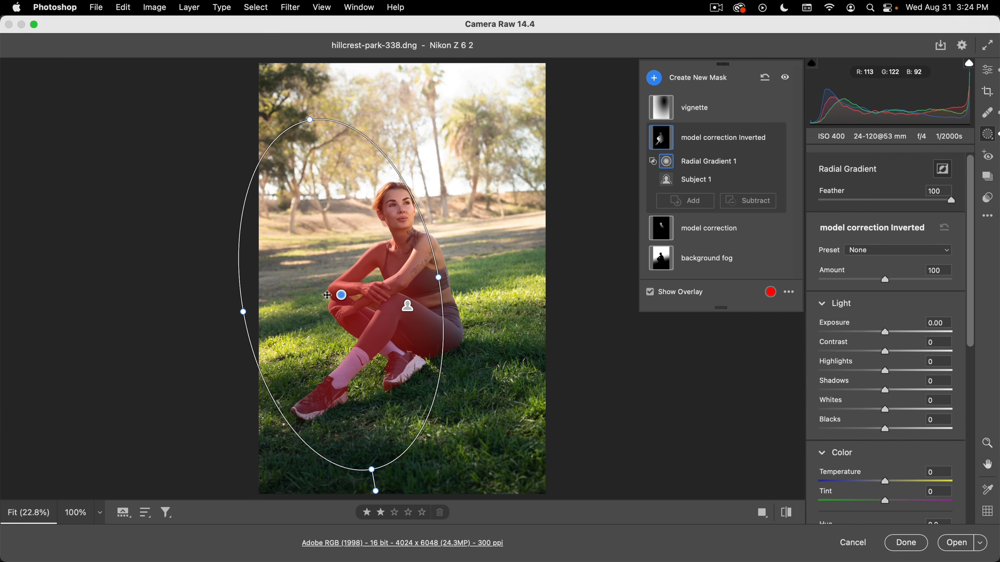
{"action": "left_click_drag", "start_coordinate": [327, 295], "coordinate": [320, 303]}
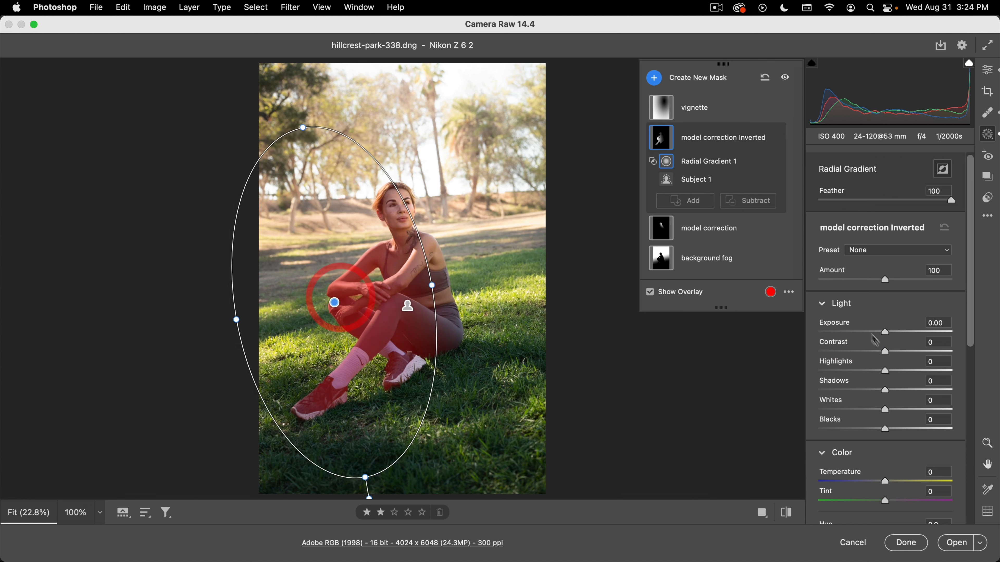
Step: Set the inverted mask's Shadows to -31, then narrow, shorten and raise its radial gradient over the woman's torso and knees
{"action": "left_click_drag", "start_coordinate": [887, 393], "coordinate": [864, 392]}
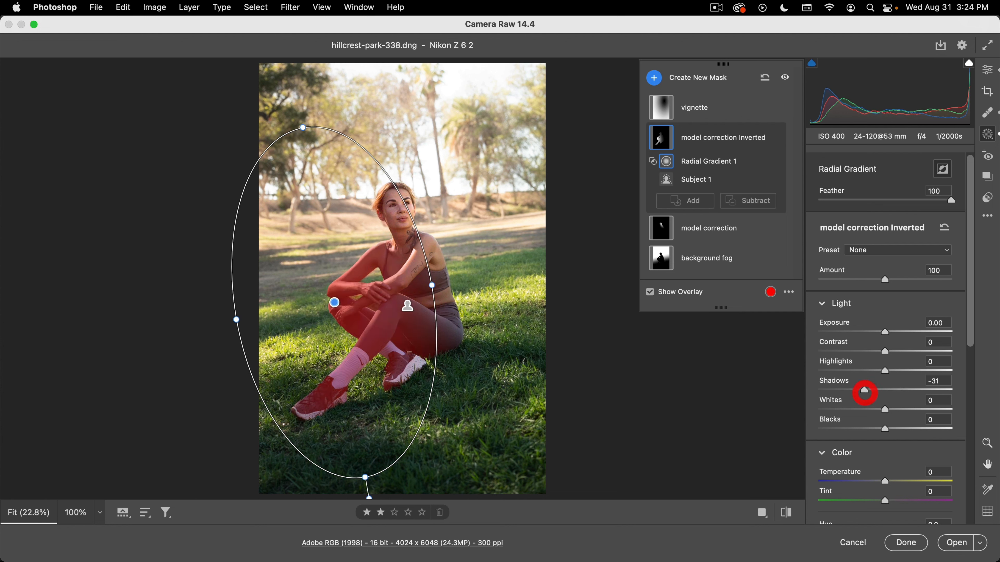
{"action": "left_click_drag", "start_coordinate": [346, 302], "coordinate": [369, 237]}
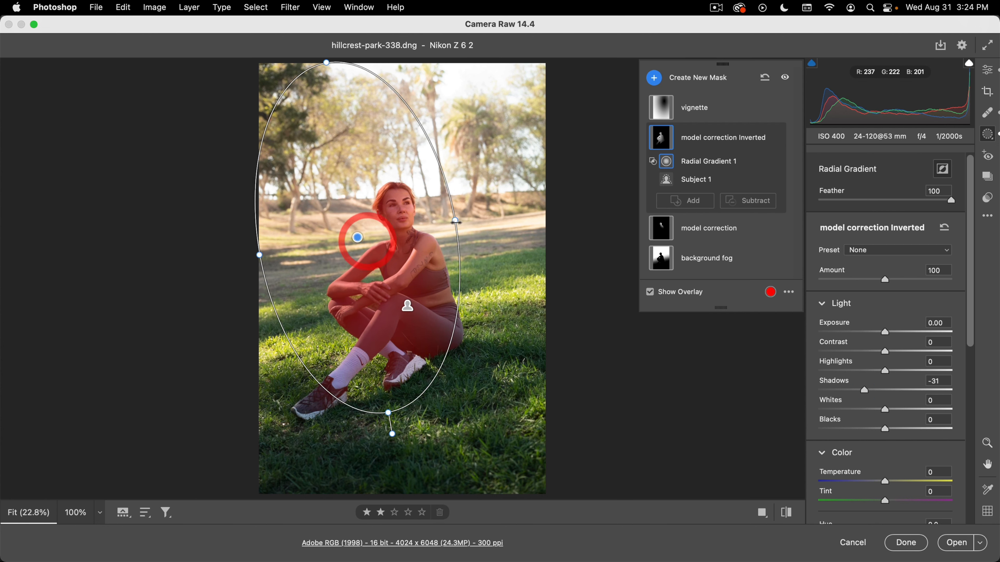
{"action": "left_click_drag", "start_coordinate": [455, 221], "coordinate": [412, 228]}
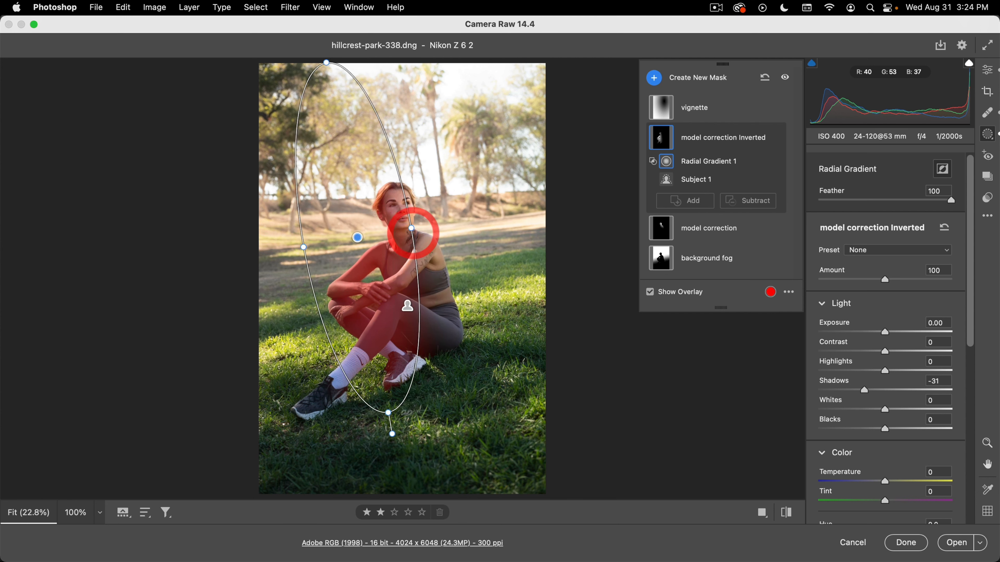
{"action": "left_click_drag", "start_coordinate": [389, 413], "coordinate": [381, 379]}
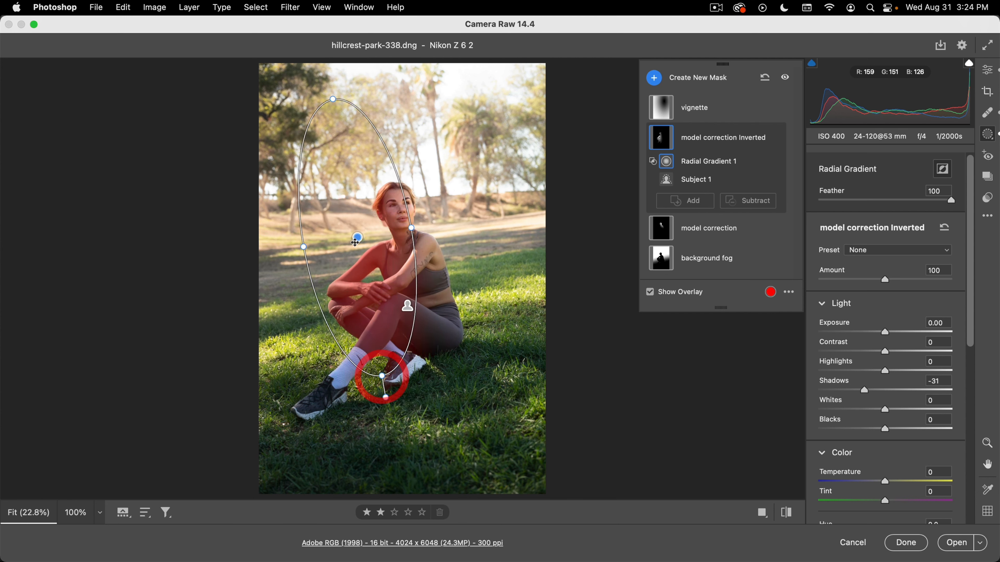
{"action": "left_click_drag", "start_coordinate": [362, 238], "coordinate": [371, 224]}
Step: Set the inverted mask's Exposure to -0.45, Contrast to +36, Highlights to +33, Shadows to -18 and Blacks to -6
{"action": "left_click_drag", "start_coordinate": [865, 390], "coordinate": [862, 390]}
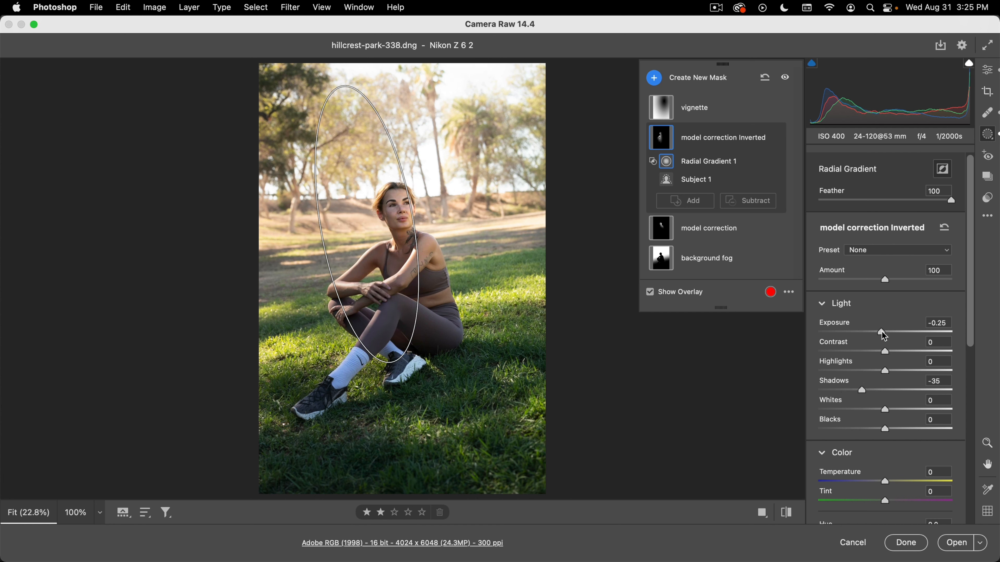
{"action": "left_click_drag", "start_coordinate": [885, 351], "coordinate": [877, 333]}
{"action": "left_click_drag", "start_coordinate": [885, 371], "coordinate": [907, 371]}
{"action": "mouse_move", "coordinate": [862, 390]}
{"action": "left_mouse_down"}
{"action": "mouse_move", "coordinate": [844, 391]}
{"action": "mouse_move", "coordinate": [873, 390]}
{"action": "left_mouse_up"}
{"action": "left_click_drag", "start_coordinate": [885, 428], "coordinate": [881, 429]}
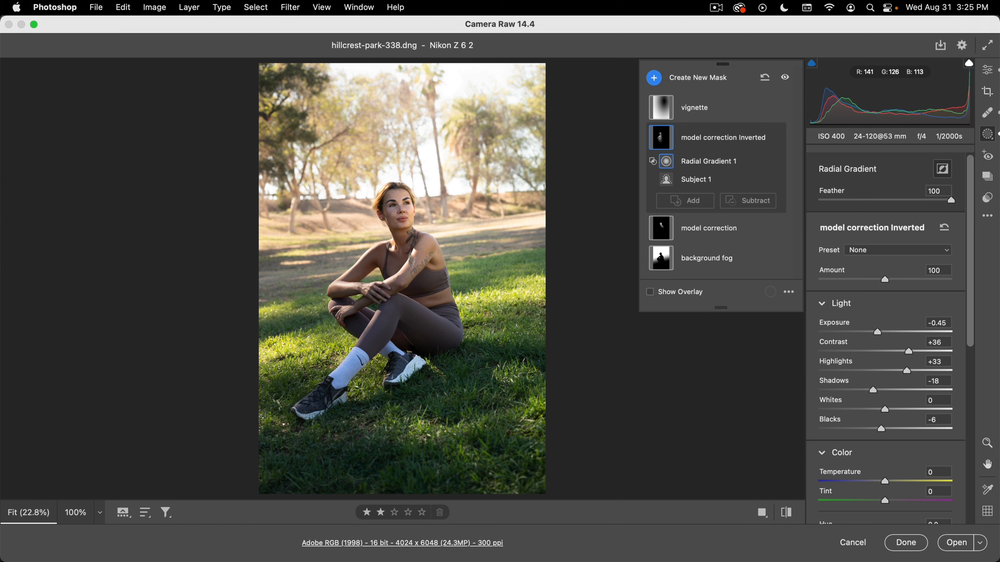
Step: Set the original model correction mask's Exposure to +0.40, Contrast to +4, Highlights to +25 and Whites to +76
{"action": "mouse_move", "coordinate": [669, 140]}
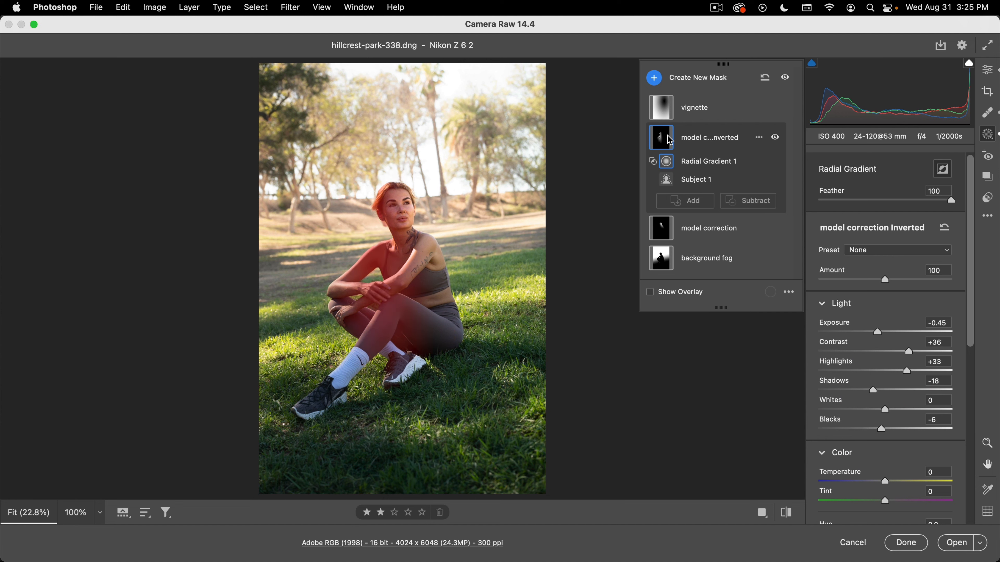
{"action": "left_click", "coordinate": [663, 232]}
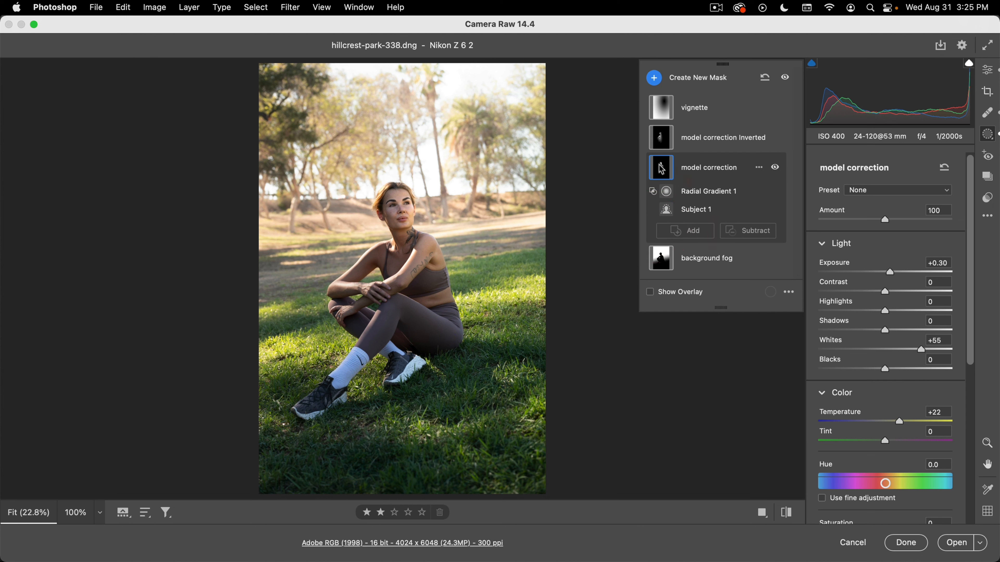
{"action": "left_click_drag", "start_coordinate": [892, 273], "coordinate": [894, 273]}
{"action": "left_click_drag", "start_coordinate": [891, 294], "coordinate": [903, 311]}
{"action": "left_click_drag", "start_coordinate": [925, 347], "coordinate": [939, 345]}
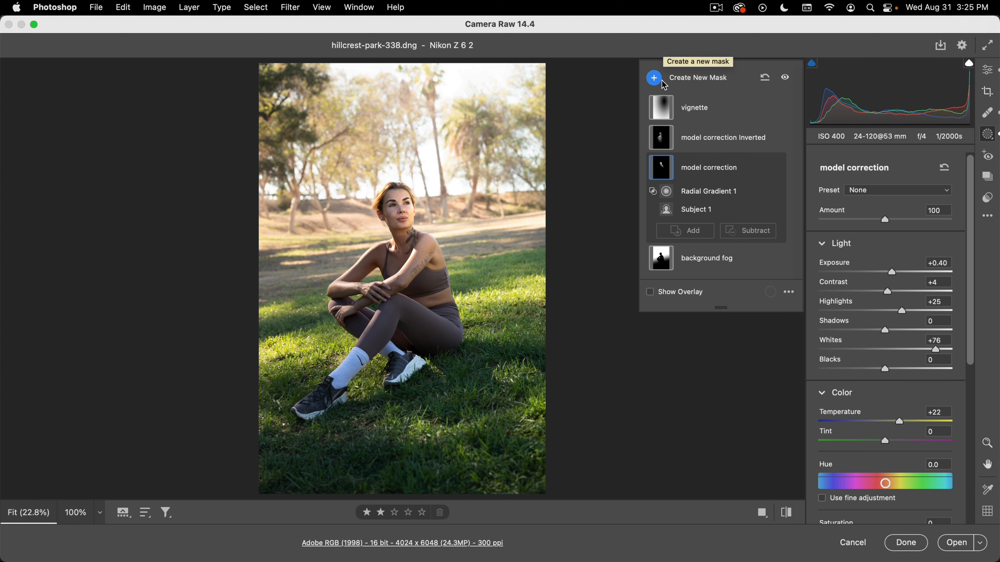
Step: Enlarge the vignette mask's radial gradient outward beyond the frame's side and down past its lower edge, and nudge its center slightly lower
{"action": "left_click", "coordinate": [668, 107]}
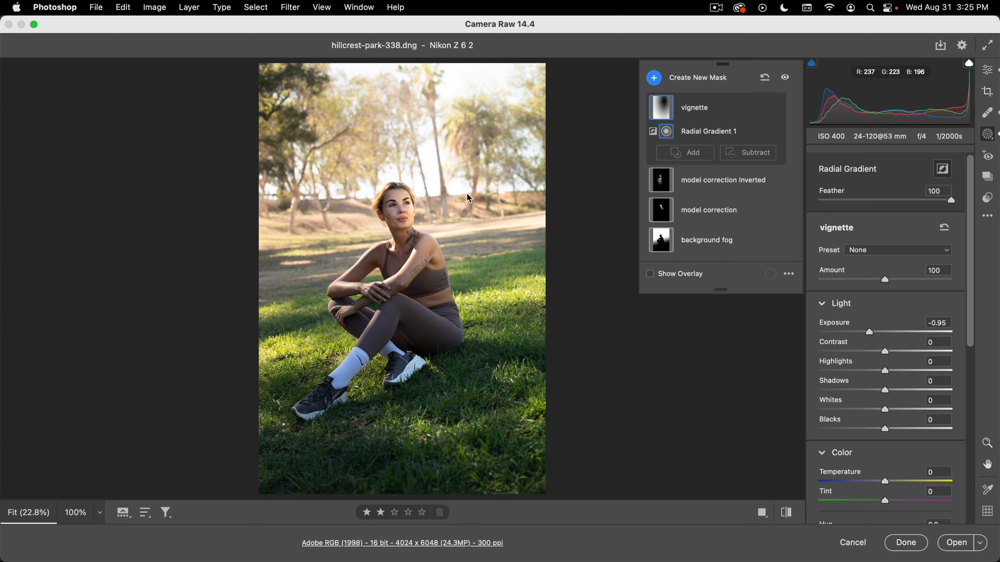
{"action": "key", "text": "v"}
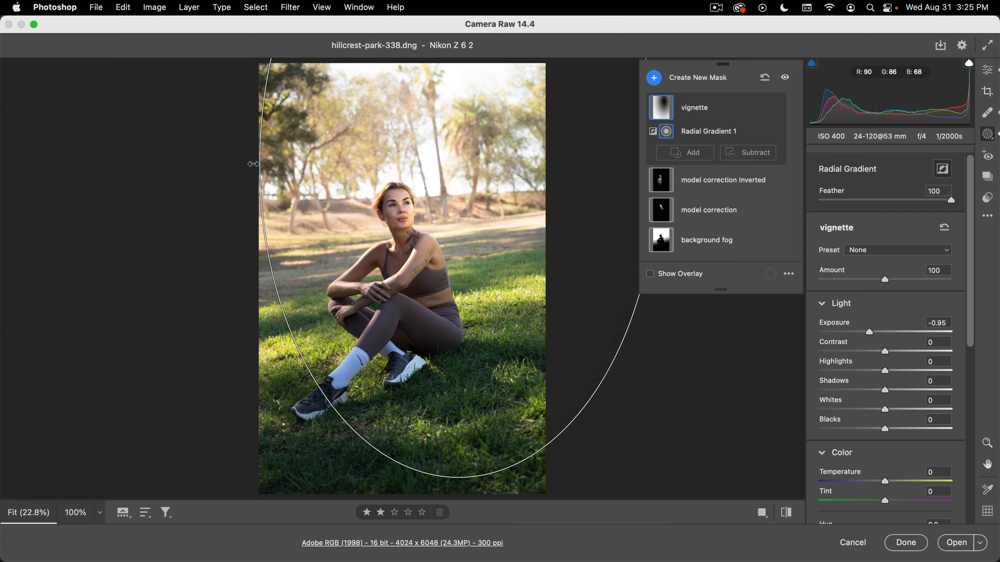
{"action": "left_click_drag", "start_coordinate": [253, 163], "coordinate": [235, 163]}
{"action": "left_click_drag", "start_coordinate": [458, 478], "coordinate": [461, 525]}
{"action": "mouse_move", "coordinate": [458, 163]}
{"action": "left_mouse_down"}
{"action": "mouse_move", "coordinate": [449, 182]}
{"action": "mouse_move", "coordinate": [456, 167]}
{"action": "left_mouse_up"}
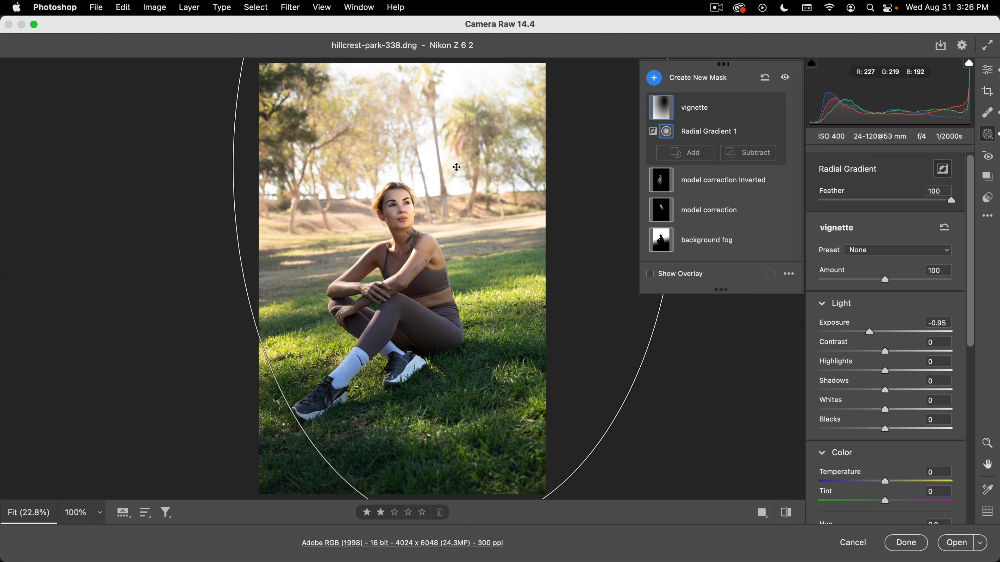
{"action": "left_click", "coordinate": [456, 167]}
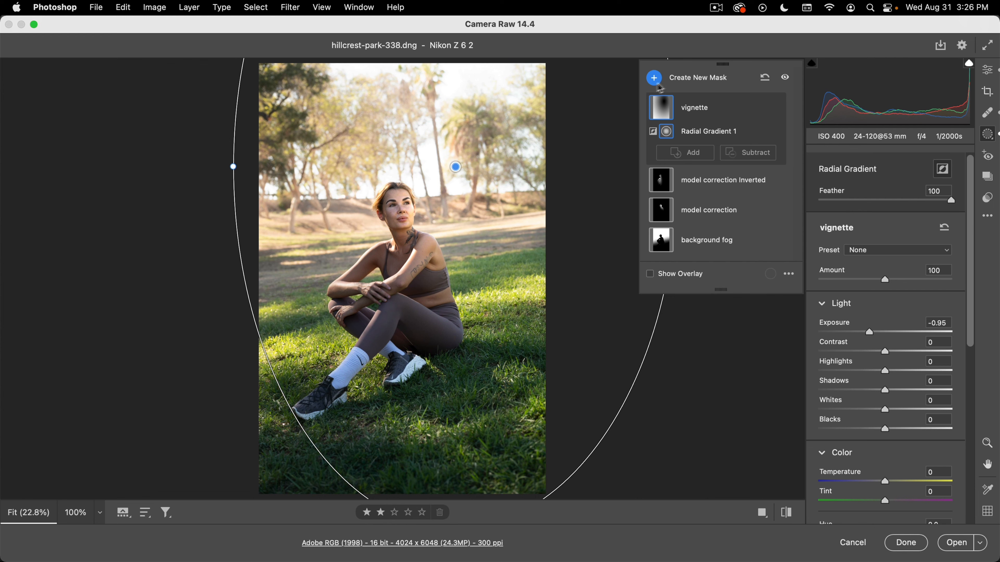
{"action": "key", "text": "super+z"}
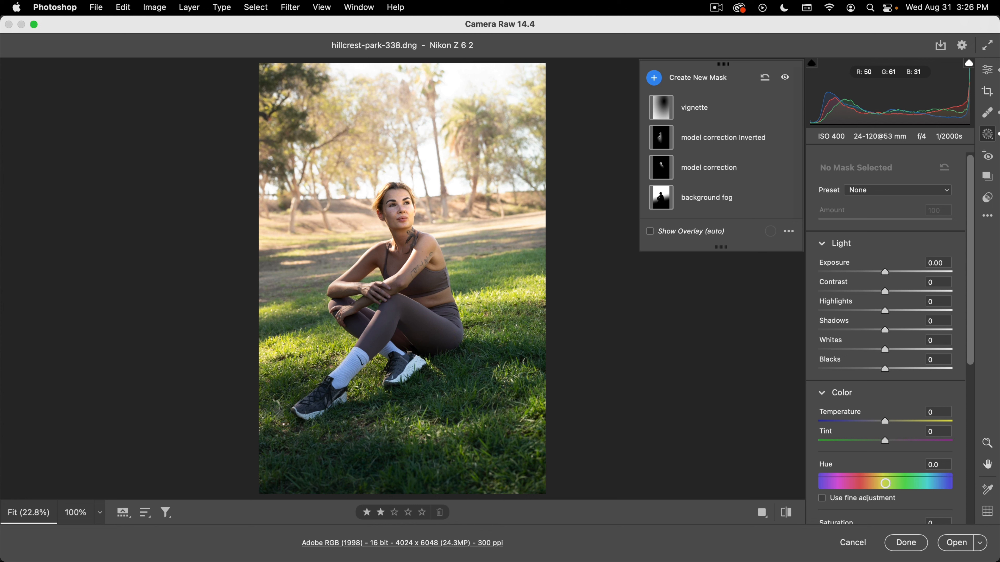
Step: Create a new Color Range mask by sampling the green grass in the lower part of the photo
{"action": "left_click", "coordinate": [654, 77]}
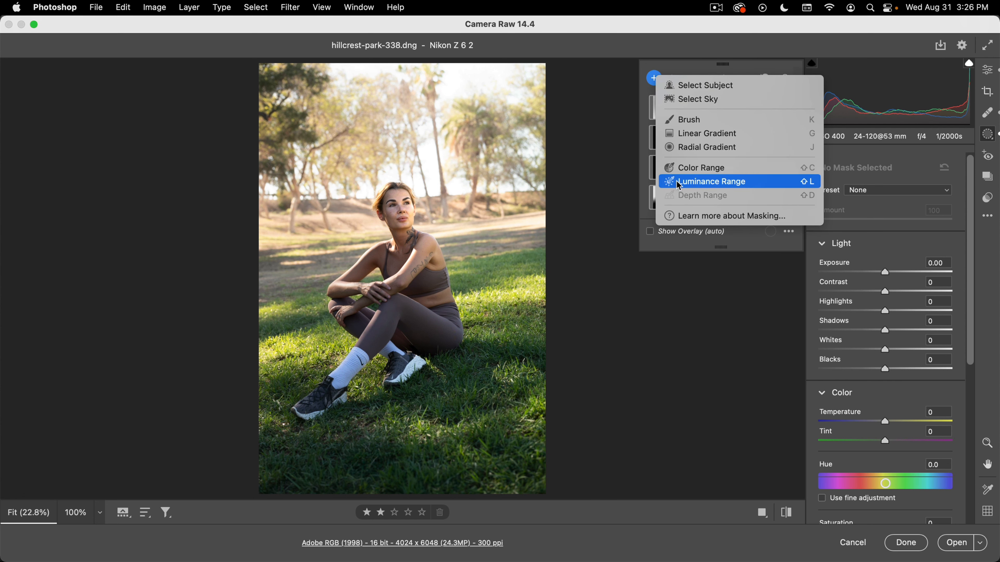
{"action": "left_click", "coordinate": [692, 168]}
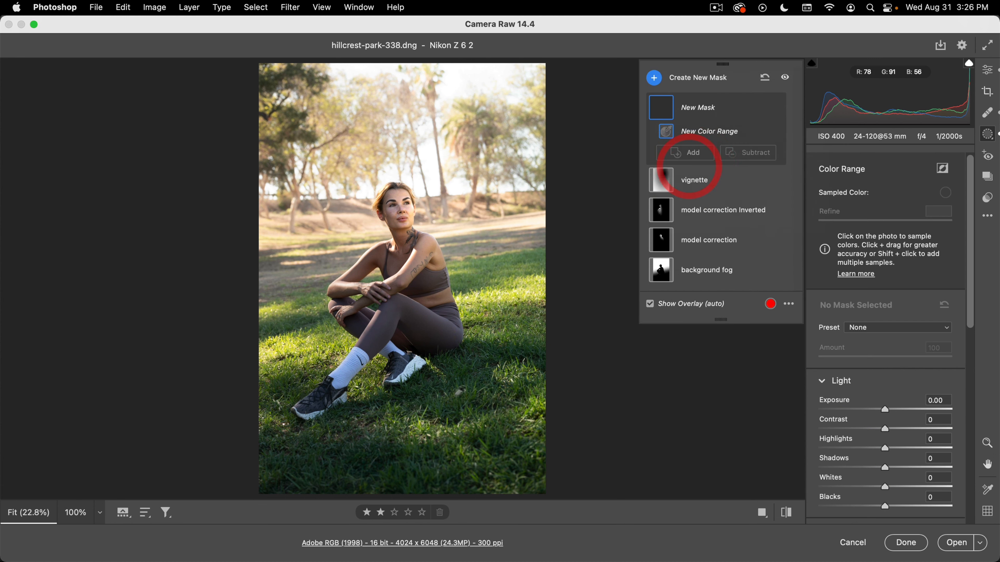
{"action": "left_click", "coordinate": [485, 413]}
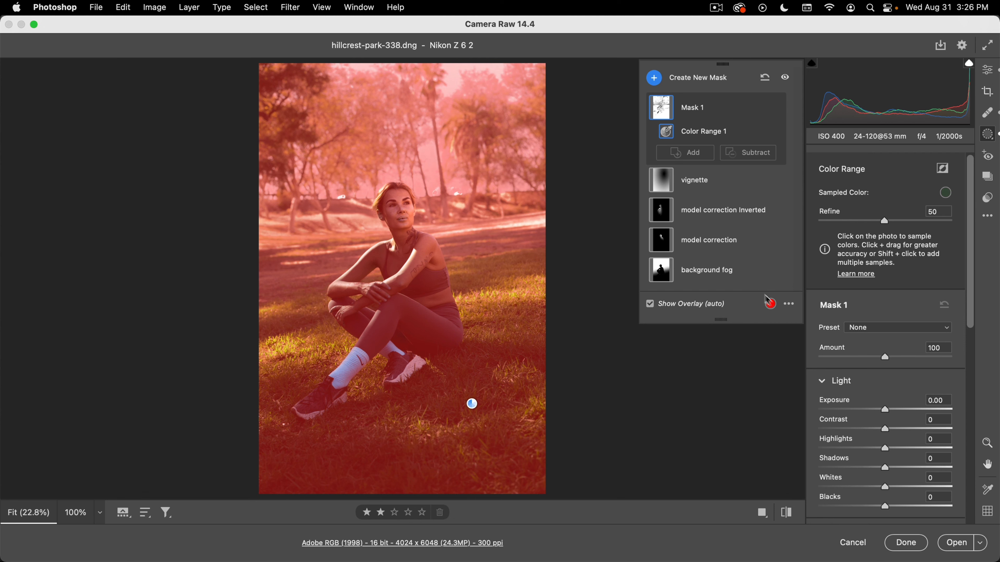
Step: Preview the mask as White on Black, set the color range's Refine to 12, and resample a darker green from the grass
{"action": "left_click", "coordinate": [788, 303]}
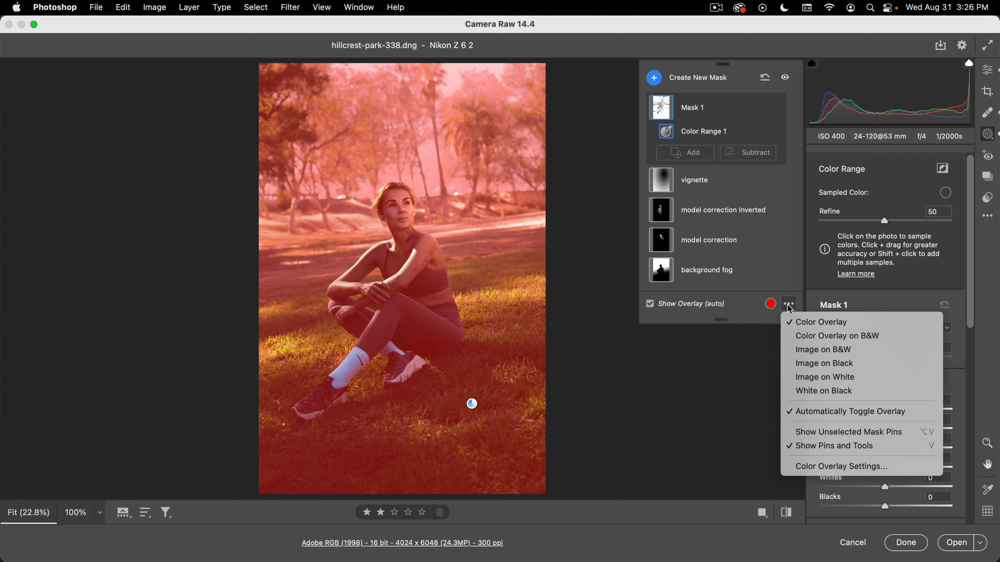
{"action": "left_click", "coordinate": [808, 392]}
{"action": "left_click_drag", "start_coordinate": [885, 221], "coordinate": [840, 223]}
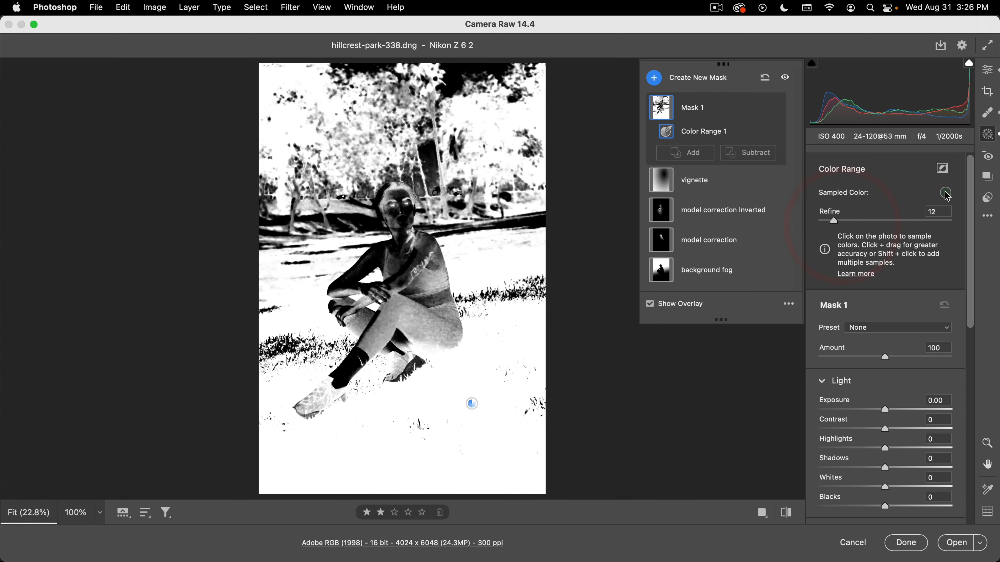
{"action": "left_click", "coordinate": [945, 192]}
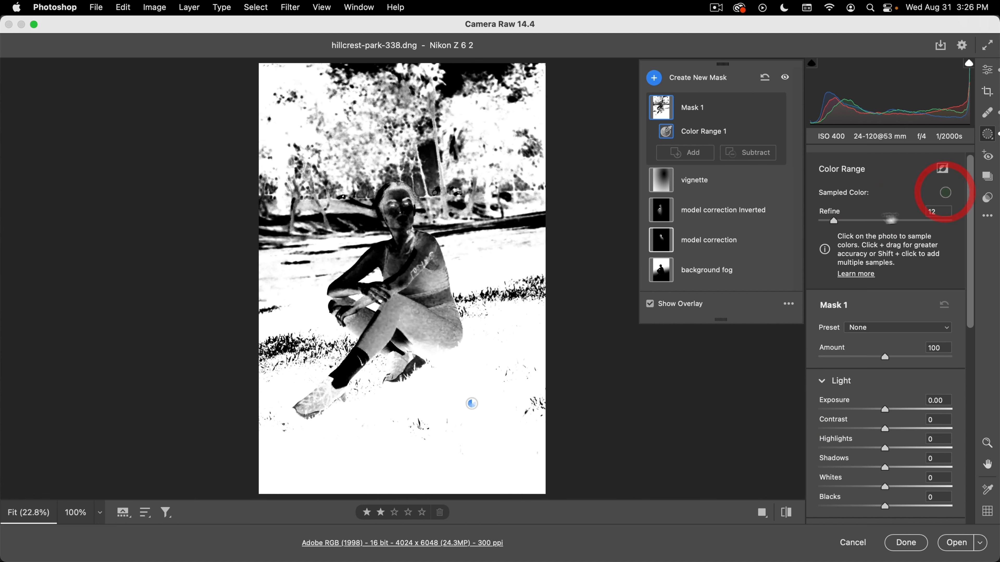
{"action": "left_click", "coordinate": [466, 398]}
{"action": "left_click", "coordinate": [485, 397]}
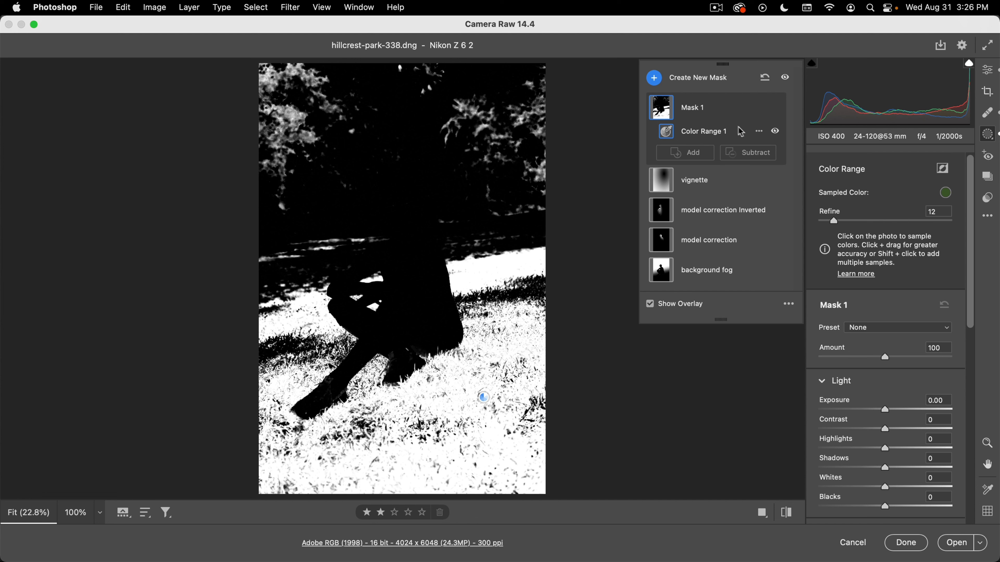
Step: Subtract the subject from the grass mask using Select Subject
{"action": "left_click", "coordinate": [756, 153]}
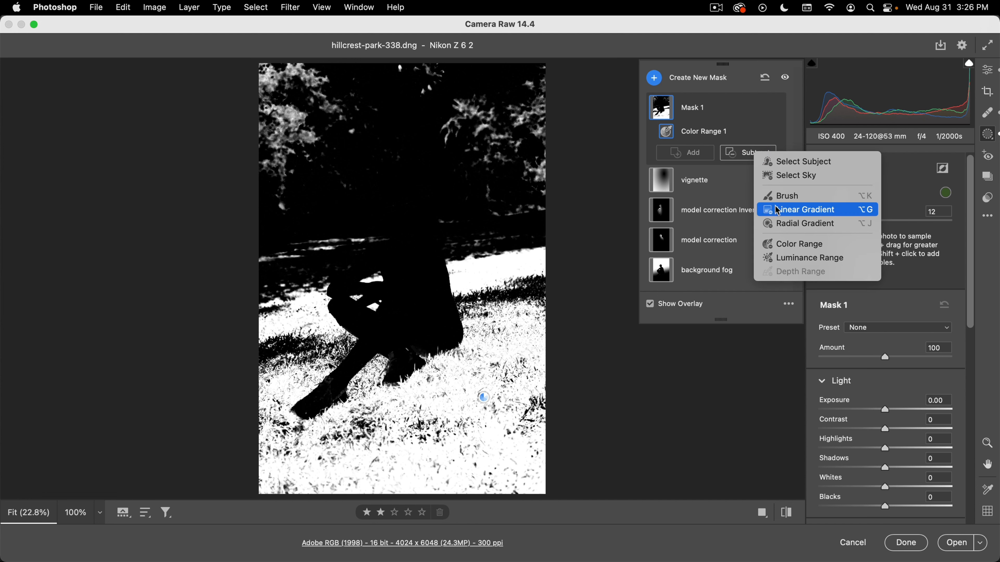
{"action": "left_click", "coordinate": [788, 165]}
{"action": "left_click", "coordinate": [761, 150]}
{"action": "left_click", "coordinate": [752, 125]}
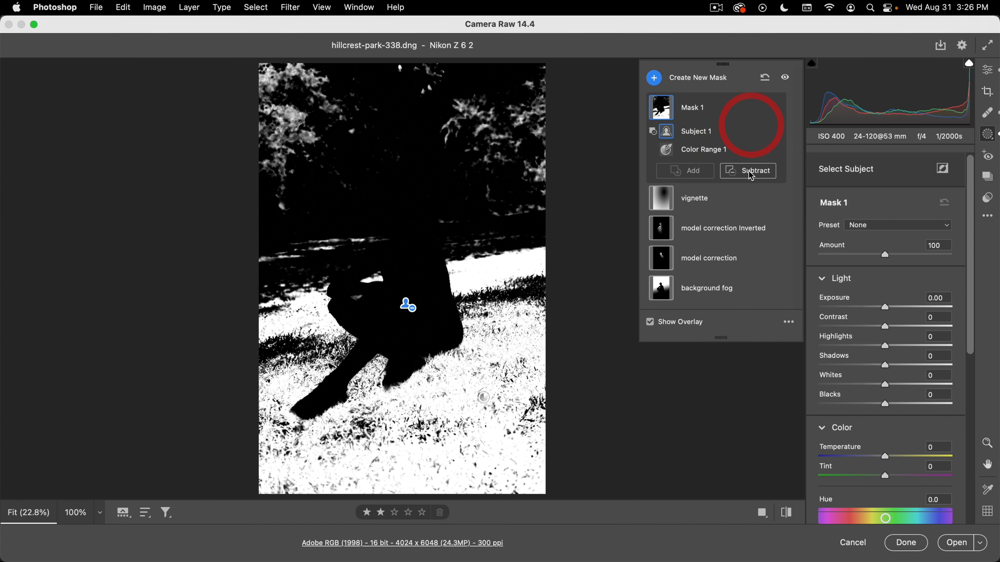
Step: Restore the Color Overlay and subtract a slightly tilted linear gradient across the woman's torso to exclude the background above the grass
{"action": "left_click", "coordinate": [750, 173]}
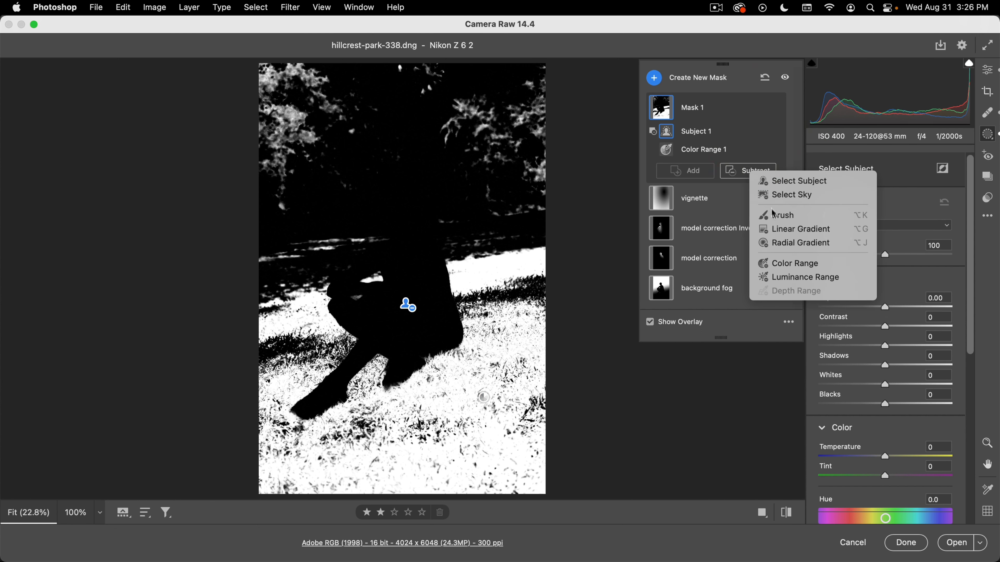
{"action": "left_click", "coordinate": [778, 228]}
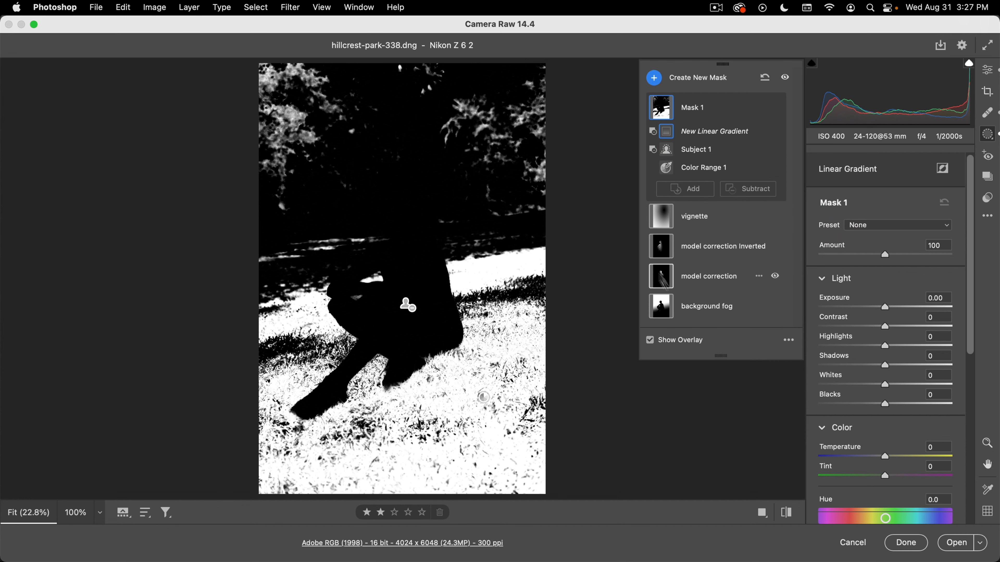
{"action": "left_click", "coordinate": [788, 339]}
{"action": "left_click", "coordinate": [796, 354]}
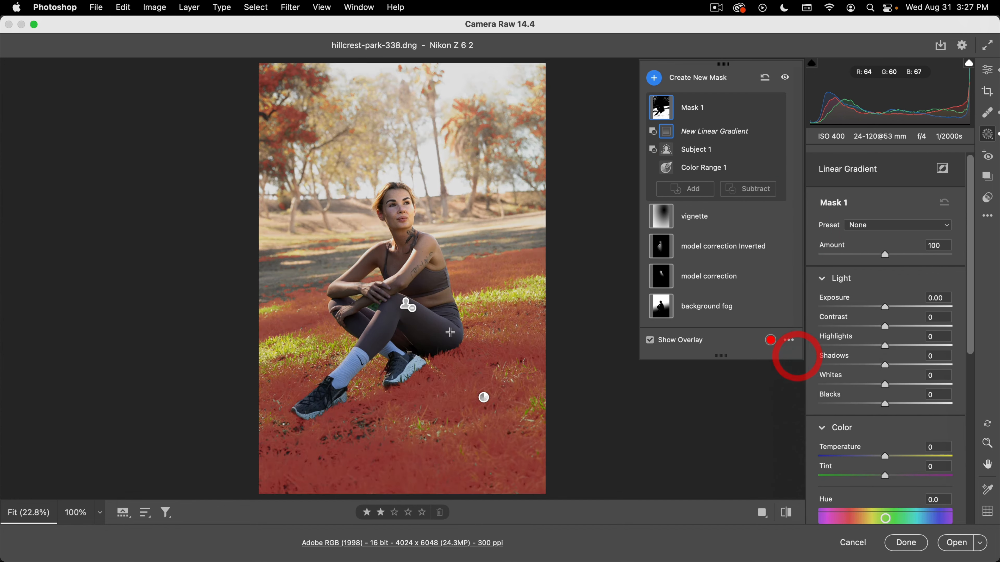
{"action": "mouse_move", "coordinate": [412, 248]}
{"action": "left_mouse_down"}
{"action": "mouse_move", "coordinate": [425, 315]}
{"action": "mouse_move", "coordinate": [415, 254]}
{"action": "left_mouse_up"}
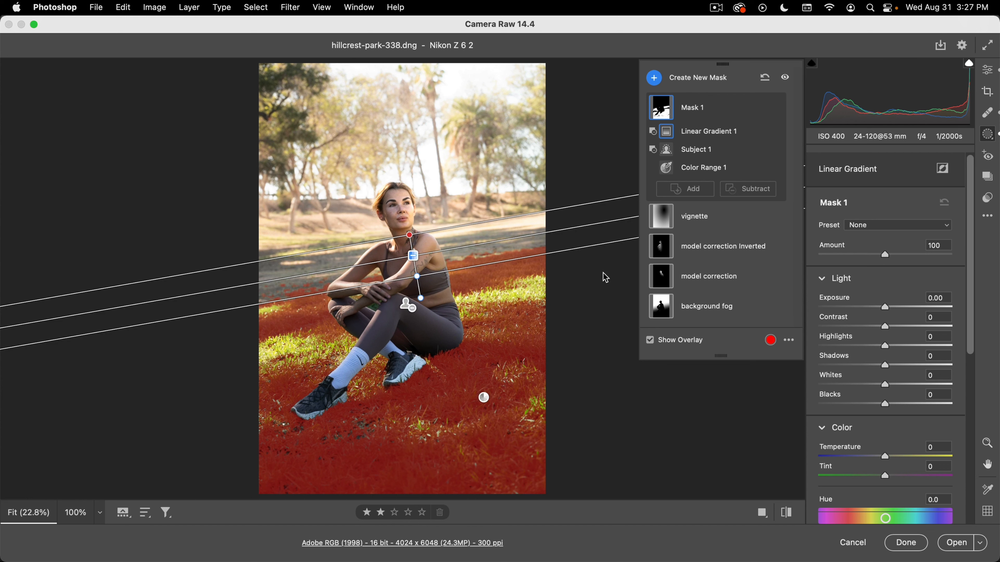
Step: Add a sample of the bright sunlit grass beside the woman to the mask's color range
{"action": "left_click", "coordinate": [704, 167]}
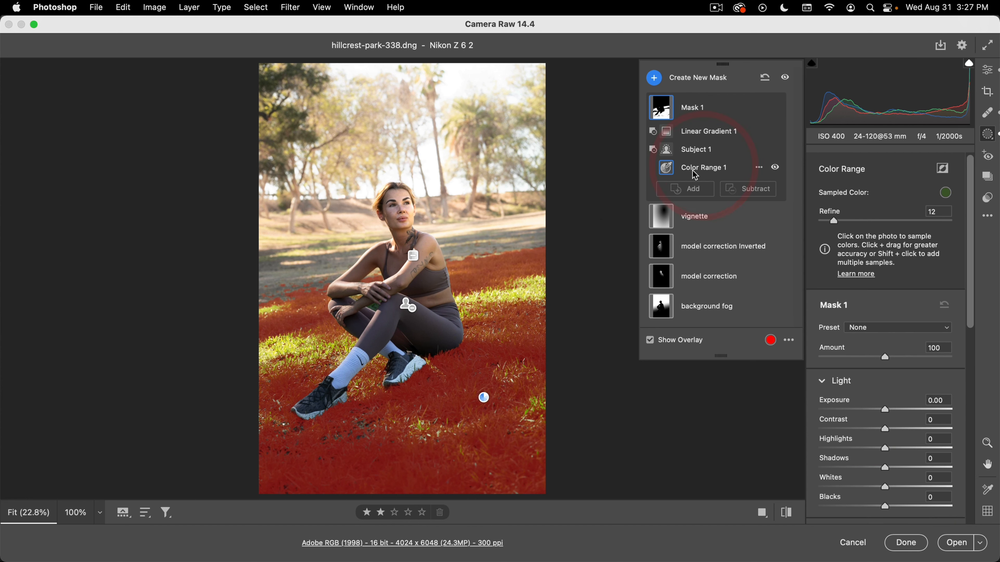
{"action": "key", "text": "shift"}
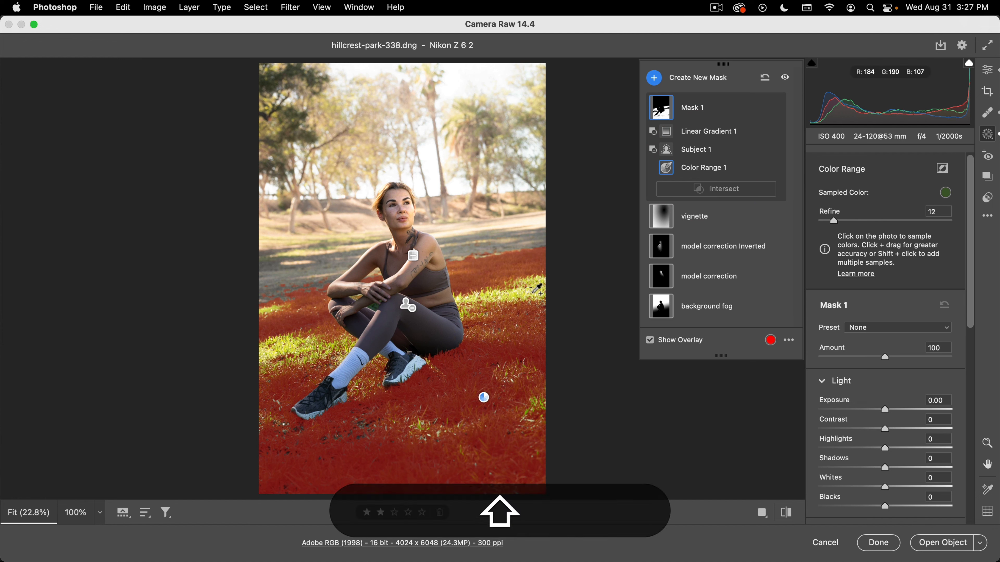
{"action": "left_click", "coordinate": [536, 292], "text": "shift"}
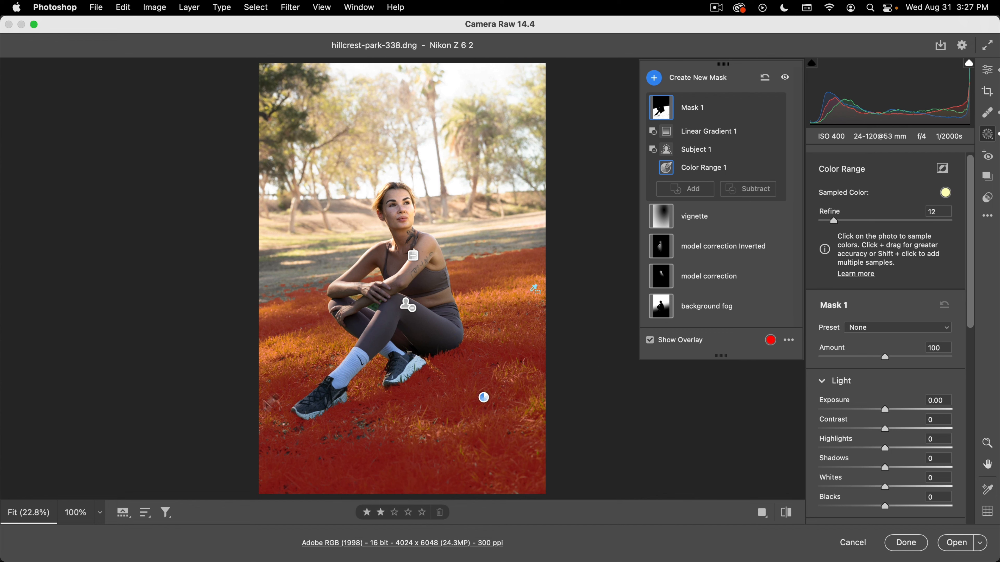
Step: Set the grass mask's Hue to -17.3, Tint to +61 and Temperature to +42
{"action": "left_click_drag", "start_coordinate": [971, 315], "coordinate": [970, 399]}
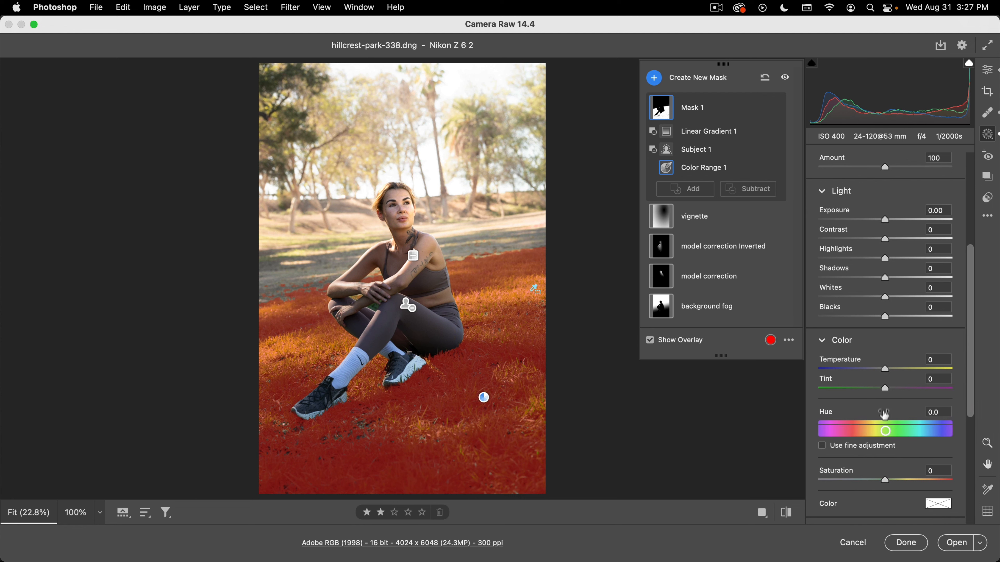
{"action": "mouse_move", "coordinate": [887, 431]}
{"action": "left_mouse_down"}
{"action": "mouse_move", "coordinate": [868, 433]}
{"action": "mouse_move", "coordinate": [878, 437]}
{"action": "left_mouse_up"}
{"action": "left_click_drag", "start_coordinate": [886, 389], "coordinate": [904, 370]}
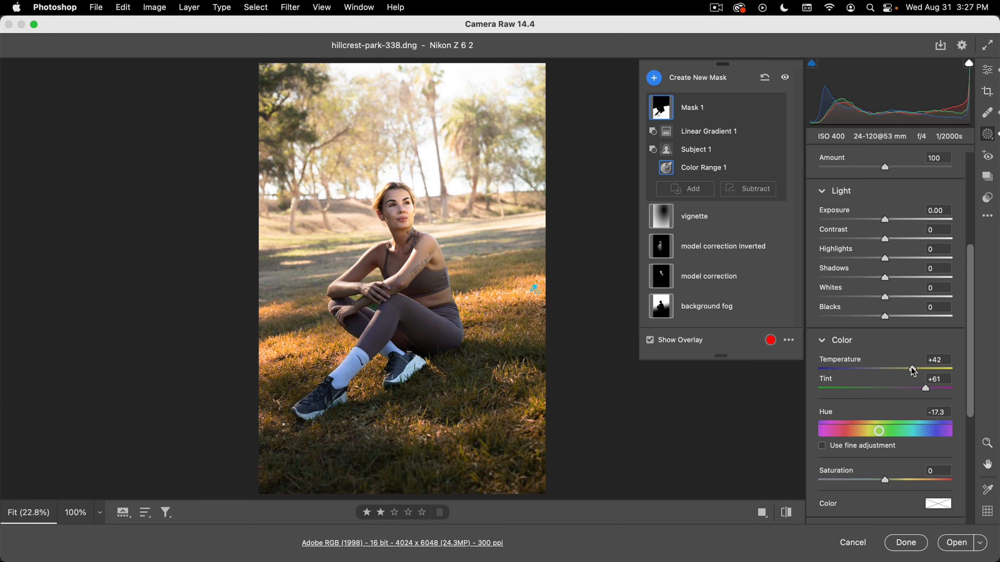
Step: Hide the overlay and set the grass mask's Exposure to +0.25, Contrast to +26, Highlights to +52, Shadows to -7 and Temperature to +22
{"action": "left_click", "coordinate": [898, 300]}
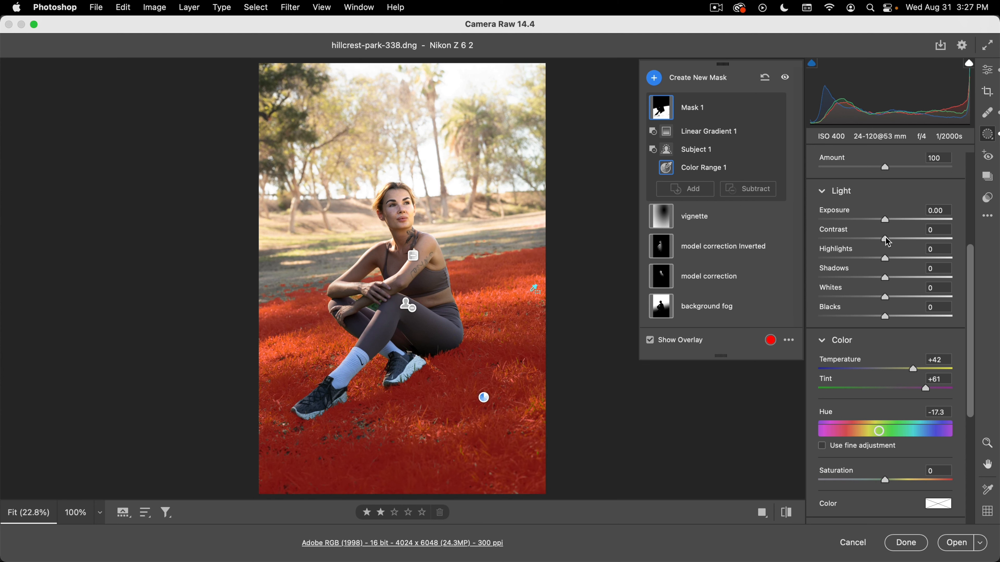
{"action": "key", "text": "v"}
{"action": "key", "text": "y"}
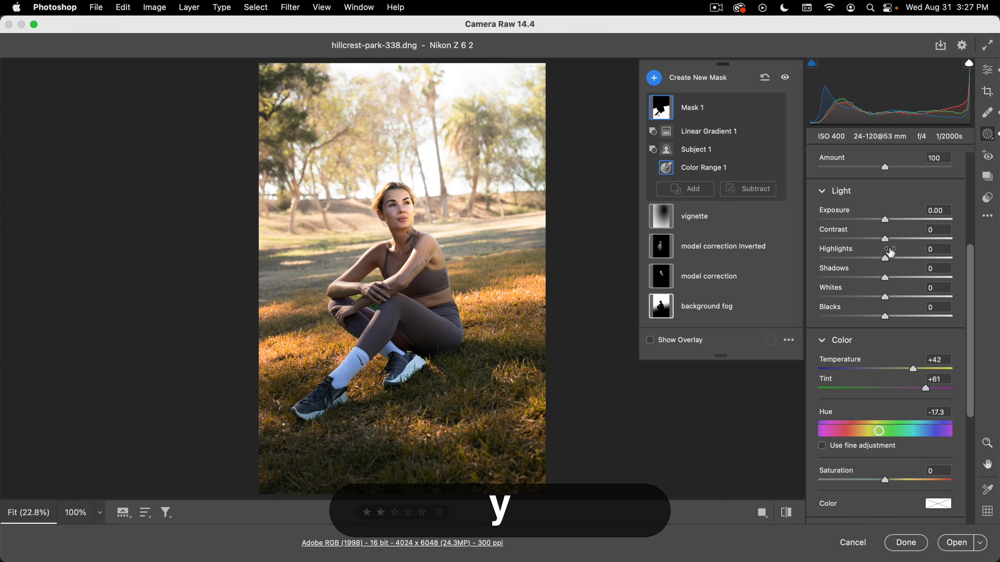
{"action": "left_click_drag", "start_coordinate": [886, 239], "coordinate": [890, 220]}
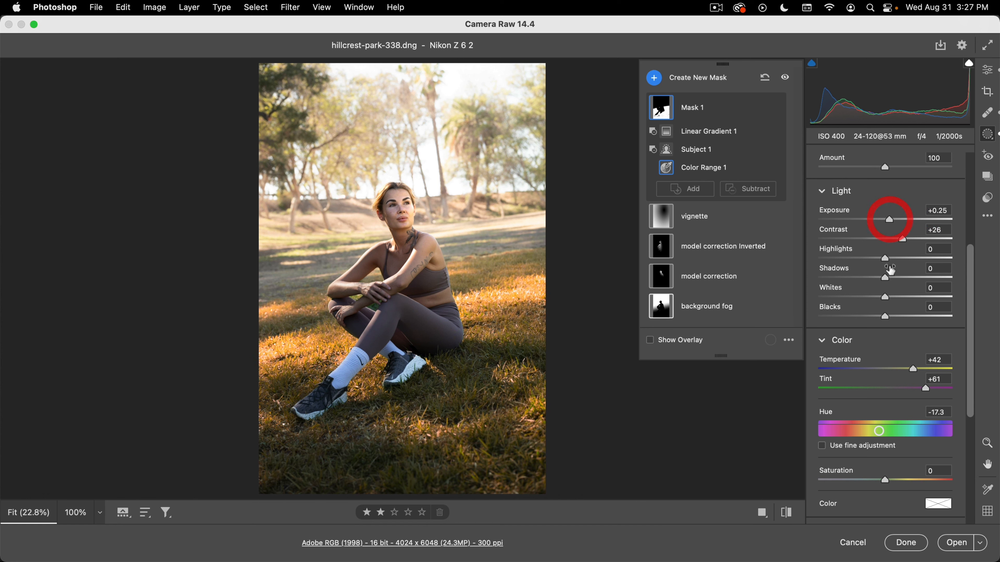
{"action": "left_click_drag", "start_coordinate": [879, 276], "coordinate": [915, 257]}
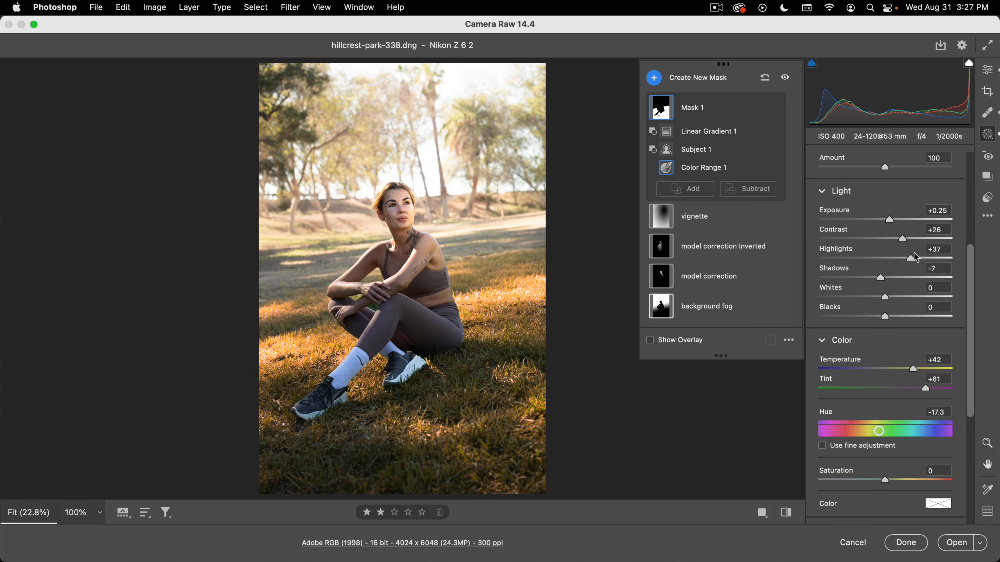
{"action": "left_click", "coordinate": [919, 327]}
{"action": "left_click_drag", "start_coordinate": [917, 367], "coordinate": [896, 370]}
{"action": "left_click", "coordinate": [901, 372]}
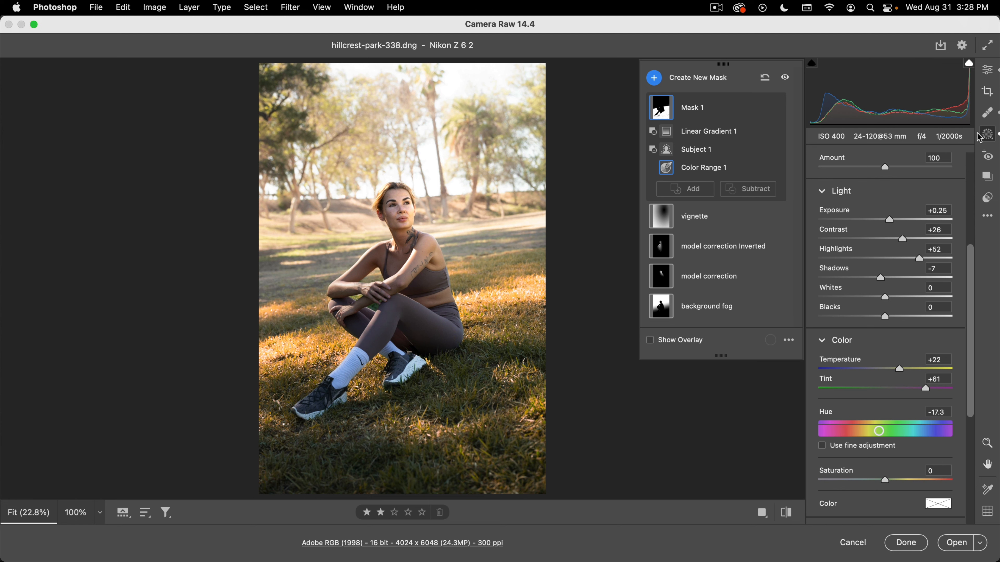
Step: Rename the new grass mask as "grass correction"
{"action": "double_click", "coordinate": [693, 107]}
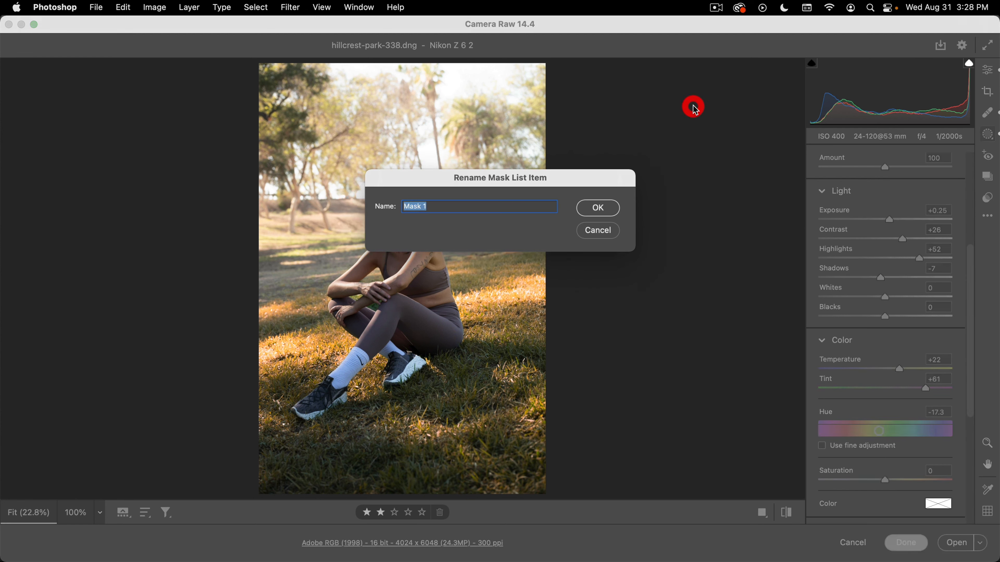
{"action": "type", "text": "gjras"}
{"action": "key", "text": "super+a"}
{"action": "type", "text": "g"}
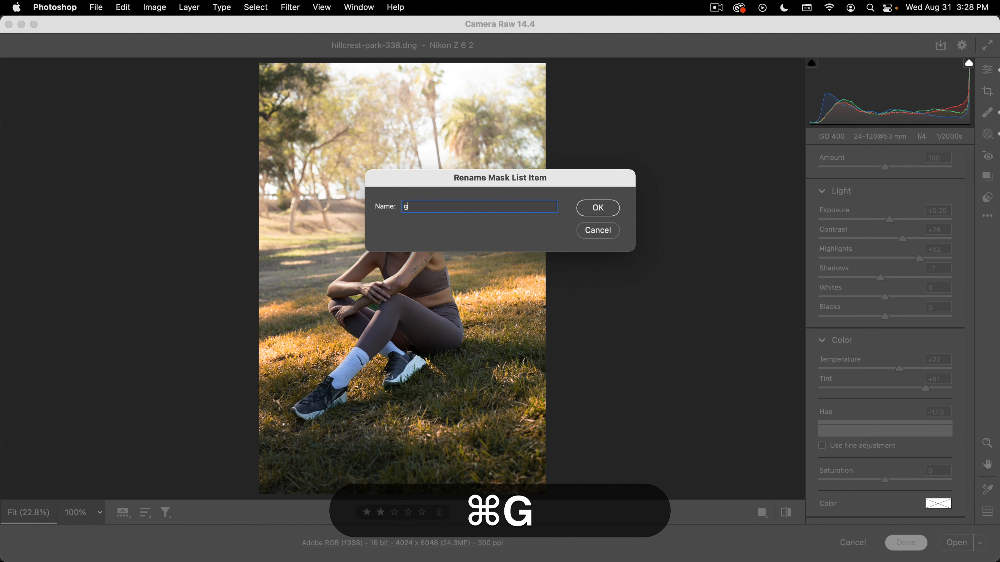
{"action": "type", "text": "rass correction"}
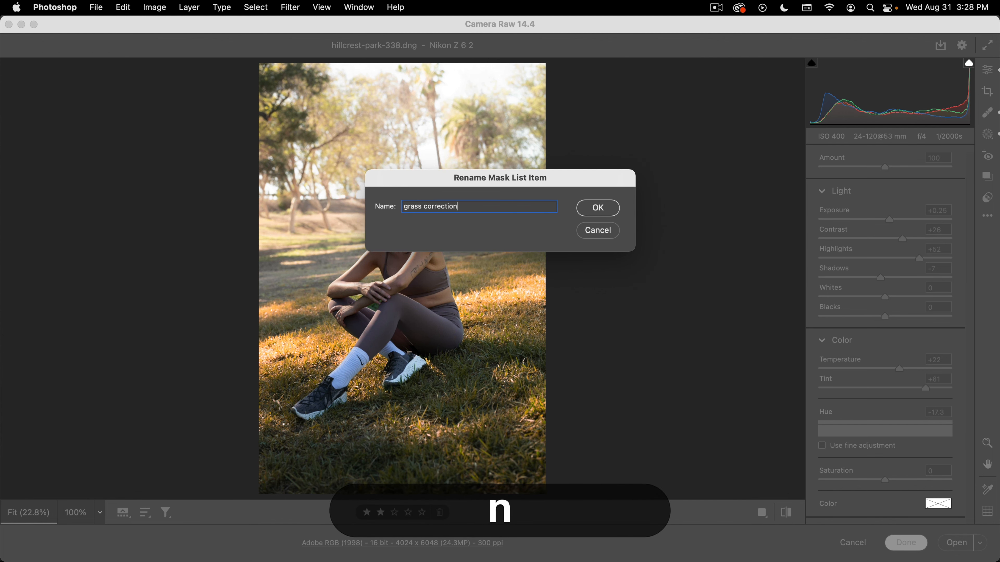
{"action": "key", "text": "Return"}
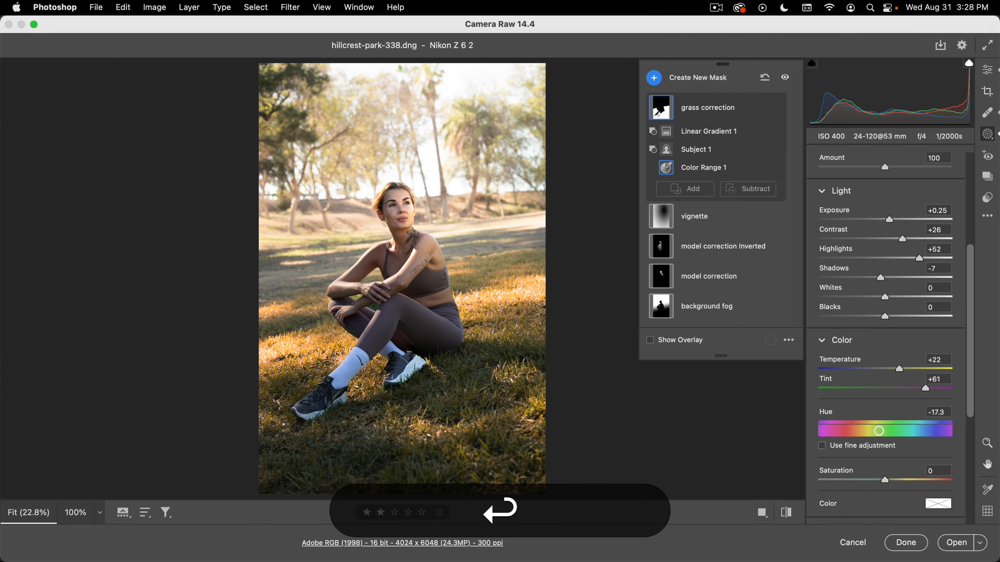
Step: Reshape the global blue channel curve by raising its black point to output 19 and lowering its white point to output 239
{"action": "left_click", "coordinate": [988, 71]}
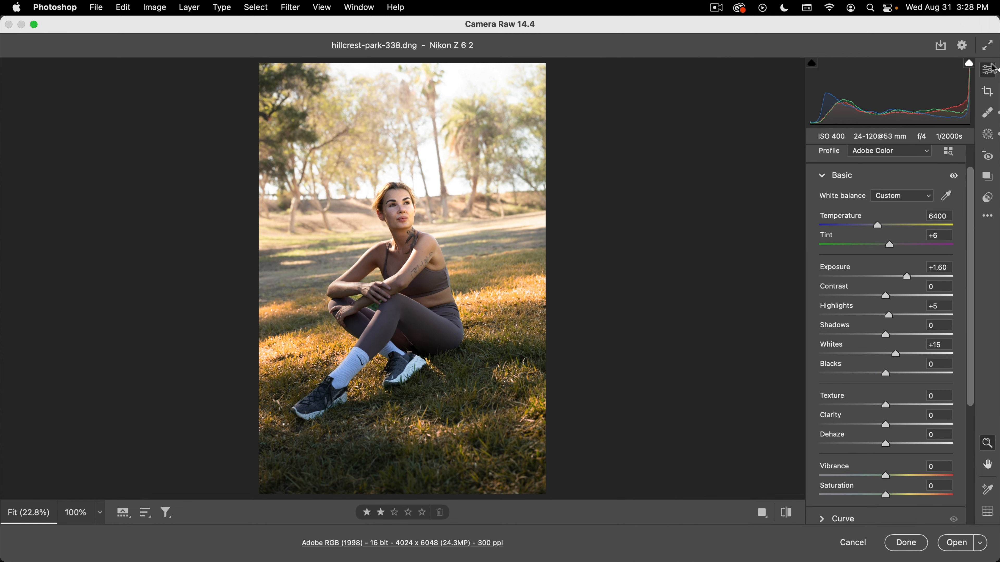
{"action": "left_click", "coordinate": [822, 177]}
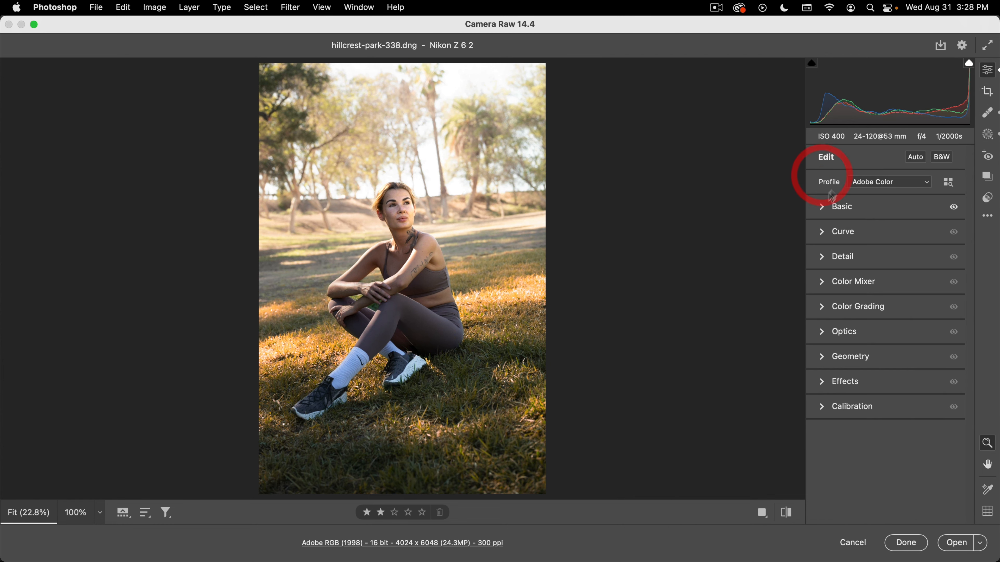
{"action": "left_click", "coordinate": [822, 231]}
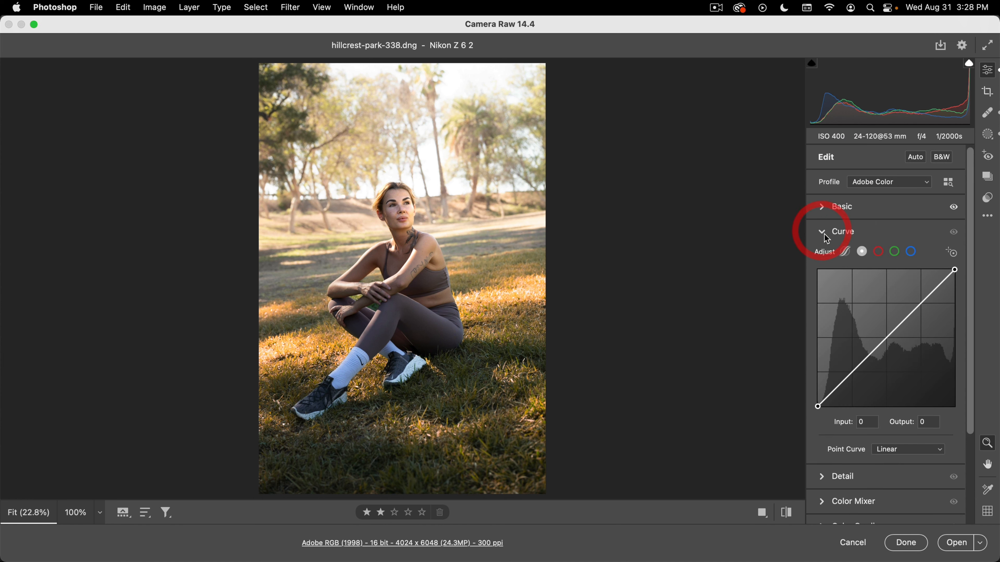
{"action": "left_click", "coordinate": [912, 253]}
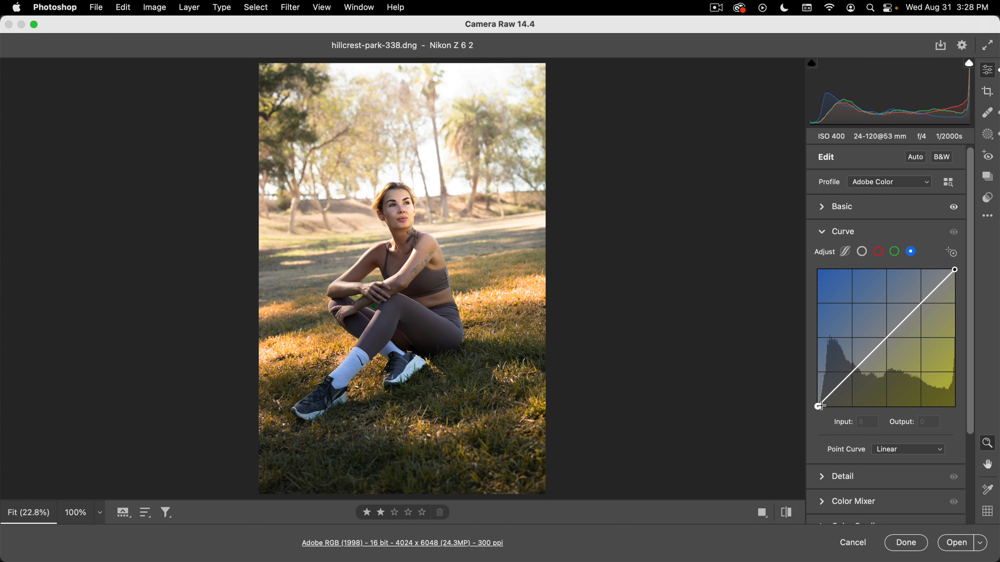
{"action": "left_click_drag", "start_coordinate": [820, 406], "coordinate": [817, 396]}
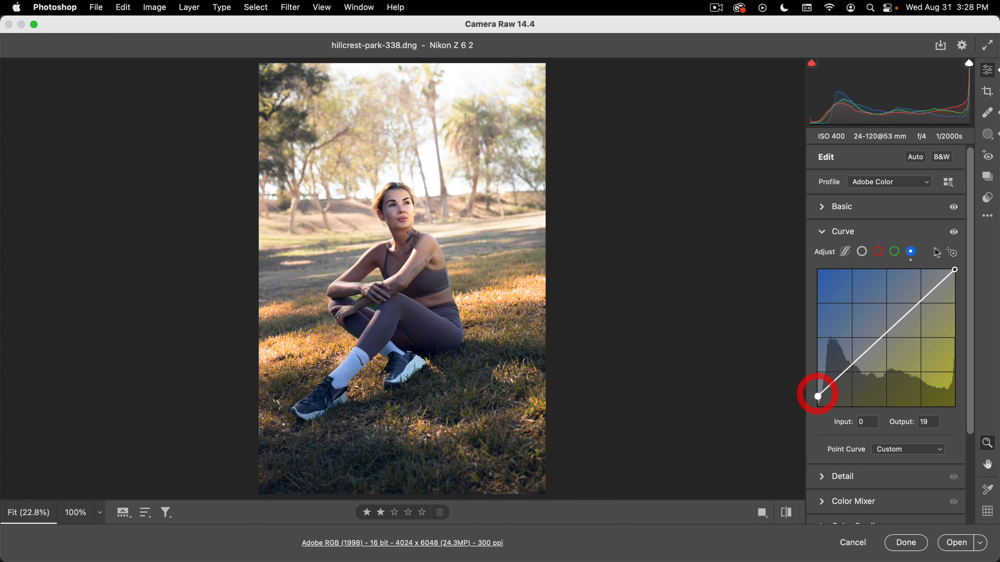
{"action": "left_click_drag", "start_coordinate": [954, 270], "coordinate": [954, 279]}
Step: Color grade the highlights toward yellow-green and the shadows toward blue with Hue 222 and Saturation 50
{"action": "left_click_drag", "start_coordinate": [970, 241], "coordinate": [969, 391]}
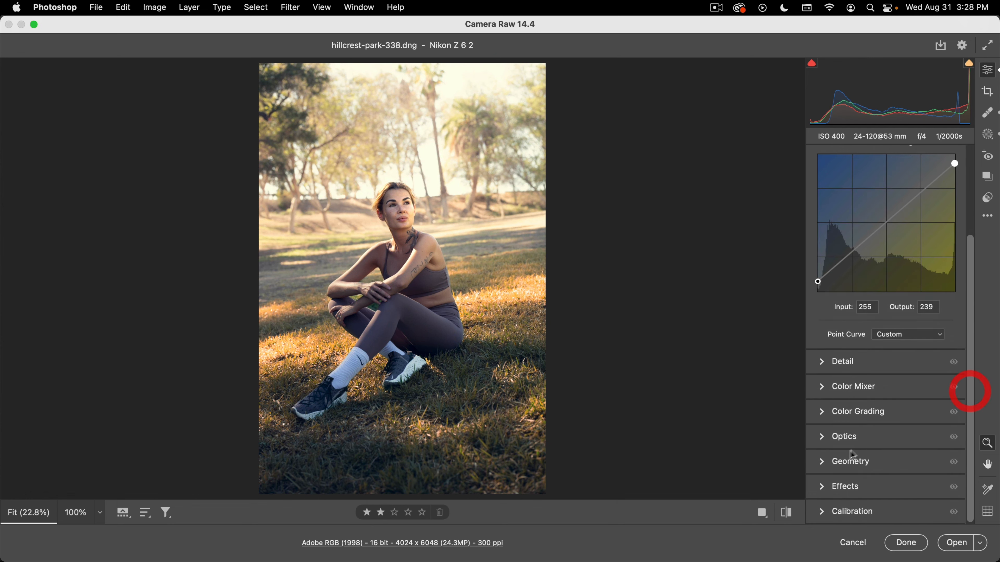
{"action": "left_click", "coordinate": [866, 412]}
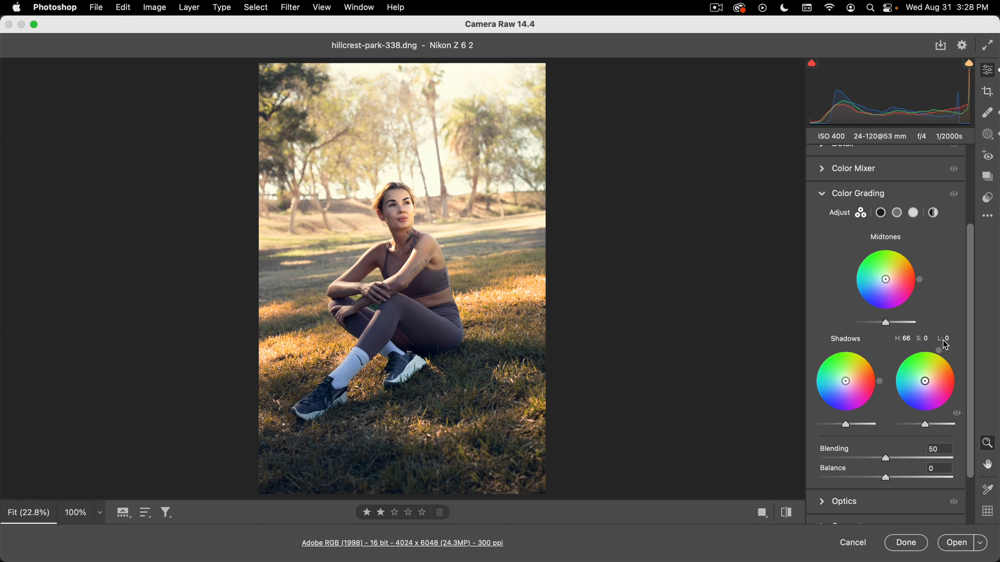
{"action": "left_click_drag", "start_coordinate": [927, 366], "coordinate": [927, 377]}
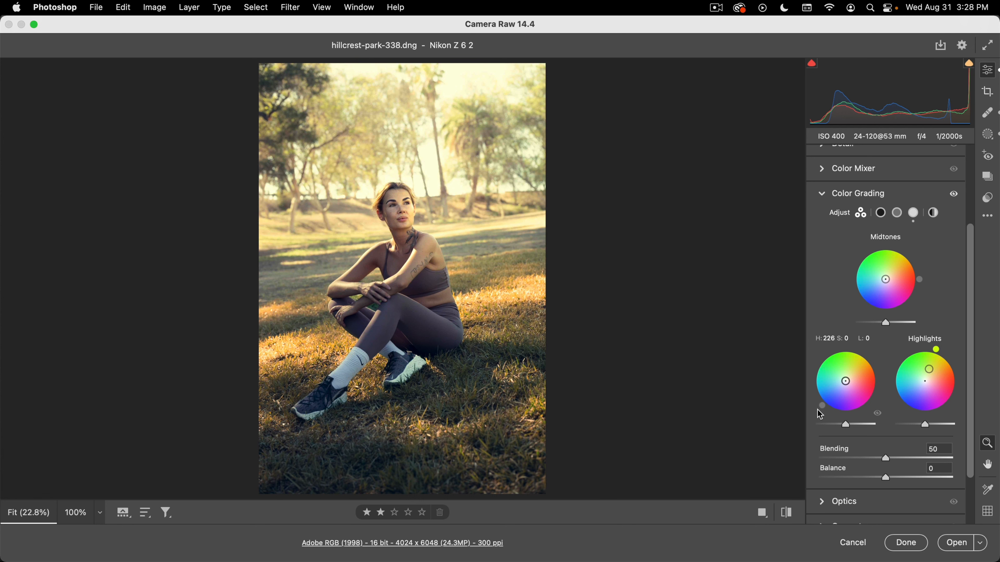
{"action": "left_click_drag", "start_coordinate": [832, 419], "coordinate": [829, 418]}
{"action": "mouse_move", "coordinate": [845, 381]}
{"action": "left_mouse_down"}
{"action": "mouse_move", "coordinate": [825, 407]}
{"action": "mouse_move", "coordinate": [820, 396]}
{"action": "mouse_move", "coordinate": [836, 389]}
{"action": "left_mouse_up"}
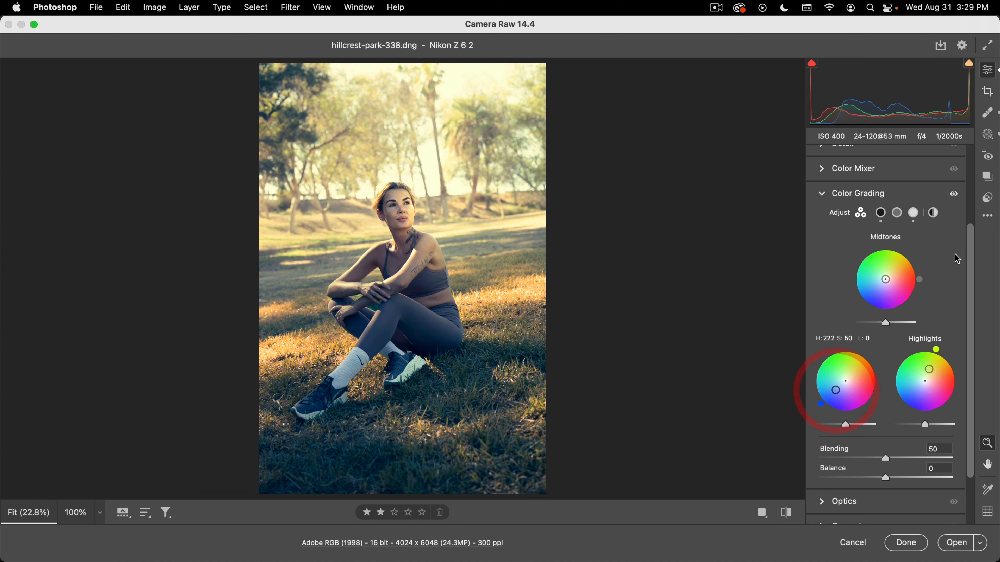
Step: Add film grain to the photo with an amount of 38 and a Size of 29
{"action": "left_click_drag", "start_coordinate": [971, 248], "coordinate": [967, 362]}
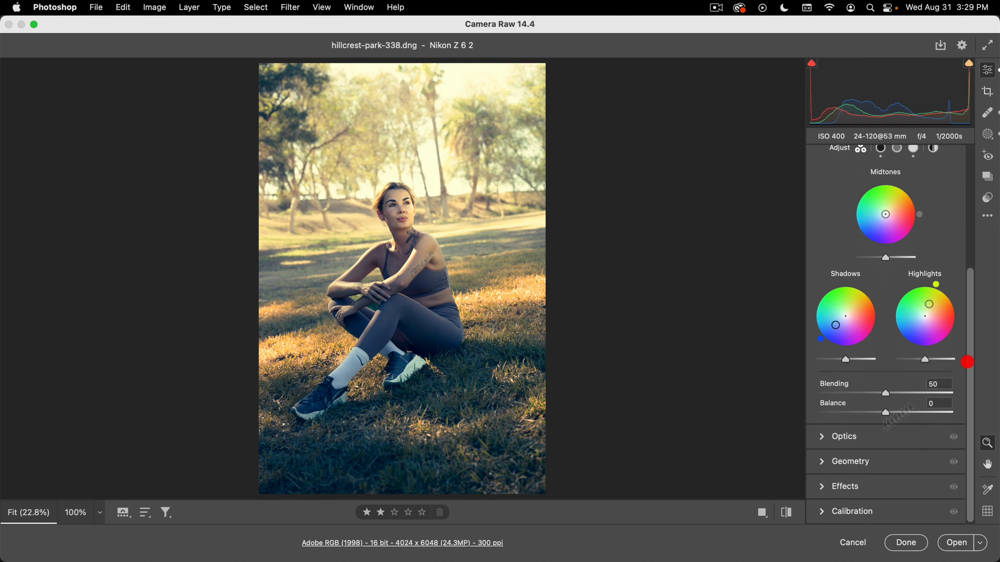
{"action": "left_click", "coordinate": [842, 488]}
{"action": "left_click_drag", "start_coordinate": [825, 316], "coordinate": [854, 355]}
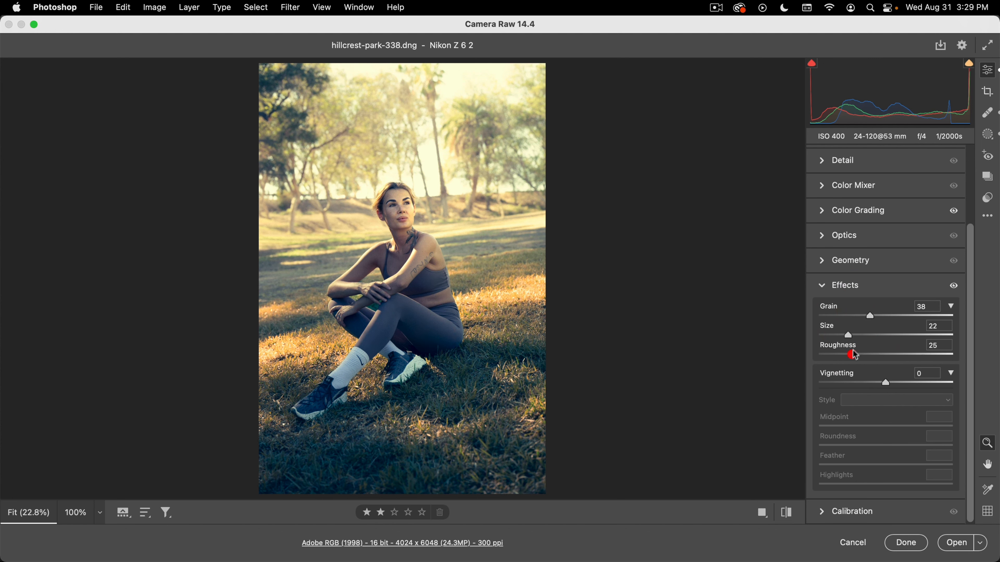
{"action": "left_click", "coordinate": [858, 334]}
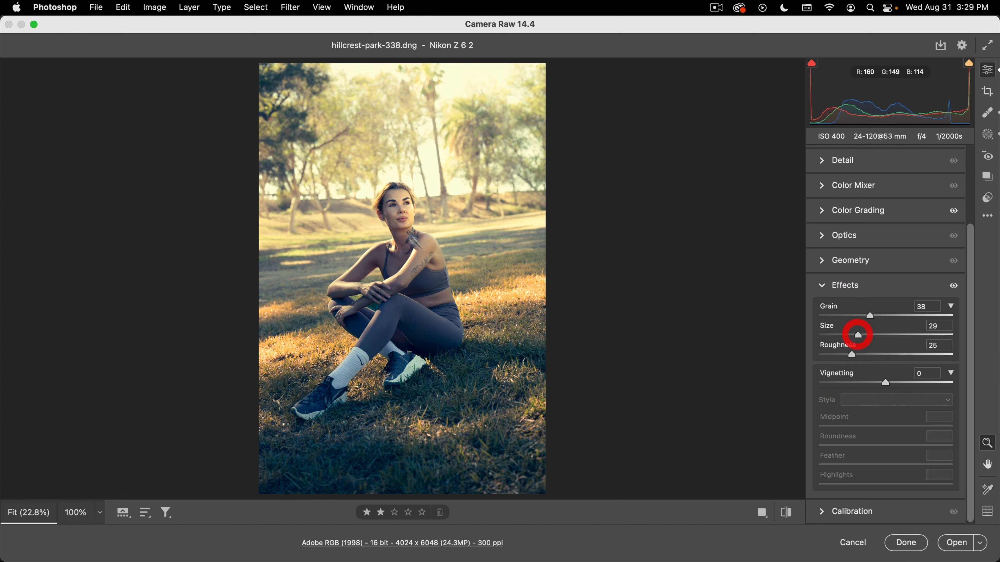
Step: Check the grain close up on the woman's face and set its Size to 39 and Roughness to 16
{"action": "left_click", "coordinate": [358, 213]}
{"action": "left_click_drag", "start_coordinate": [507, 234], "coordinate": [576, 252]}
{"action": "mouse_move", "coordinate": [860, 335]}
{"action": "left_mouse_down"}
{"action": "mouse_move", "coordinate": [894, 333]}
{"action": "mouse_move", "coordinate": [849, 341]}
{"action": "left_mouse_up"}
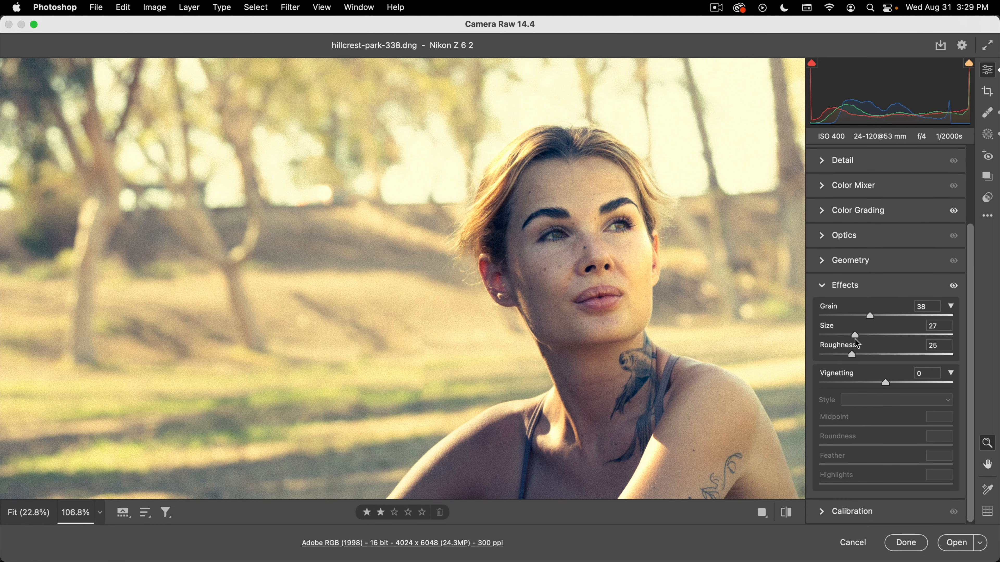
{"action": "left_click_drag", "start_coordinate": [854, 342], "coordinate": [897, 335]}
{"action": "left_click", "coordinate": [596, 243]}
{"action": "mouse_move", "coordinate": [863, 340]}
{"action": "left_mouse_down"}
{"action": "mouse_move", "coordinate": [843, 341]}
{"action": "mouse_move", "coordinate": [894, 336]}
{"action": "mouse_move", "coordinate": [871, 341]}
{"action": "left_mouse_up"}
{"action": "left_click", "coordinate": [703, 271]}
{"action": "left_click_drag", "start_coordinate": [860, 354], "coordinate": [858, 353]}
{"action": "left_click", "coordinate": [840, 354]}
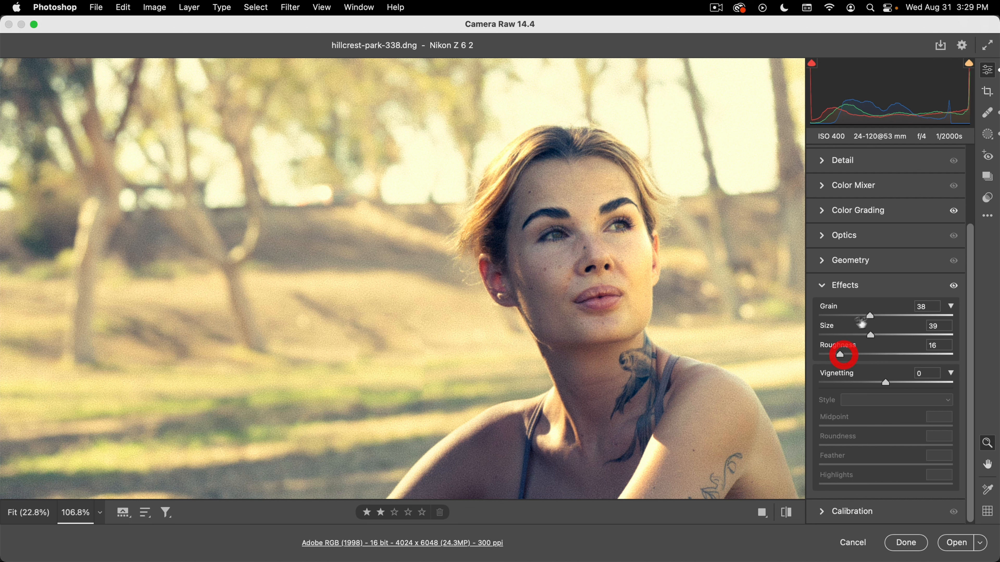
Step: Reduce the grain amount to 26 and add a slight dark vignette around the whole photo
{"action": "left_click_drag", "start_coordinate": [870, 316], "coordinate": [842, 318]}
{"action": "left_click_drag", "start_coordinate": [575, 295], "coordinate": [369, 185]}
{"action": "key", "text": "space"}
{"action": "left_click_drag", "start_coordinate": [384, 181], "coordinate": [425, 213]}
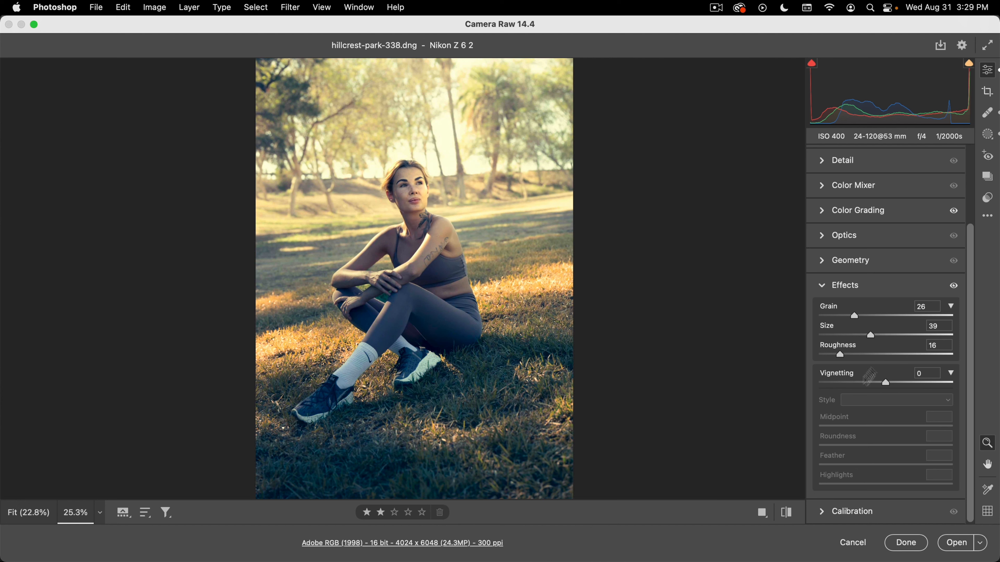
{"action": "left_click_drag", "start_coordinate": [886, 385], "coordinate": [879, 388]}
{"action": "left_click", "coordinate": [822, 285]}
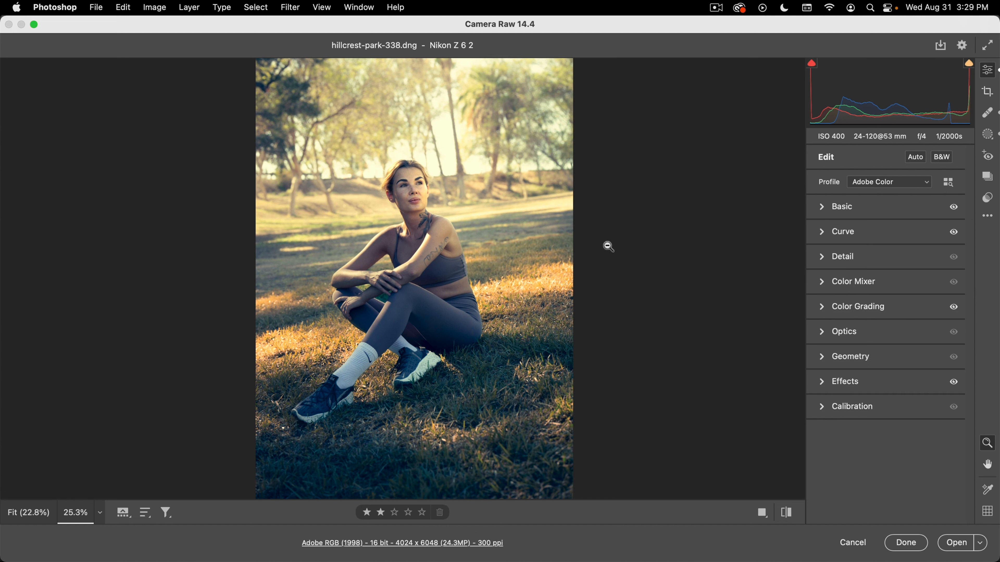
Step: Compare the edited photo with its original unedited version
{"action": "key", "text": "backslash"}
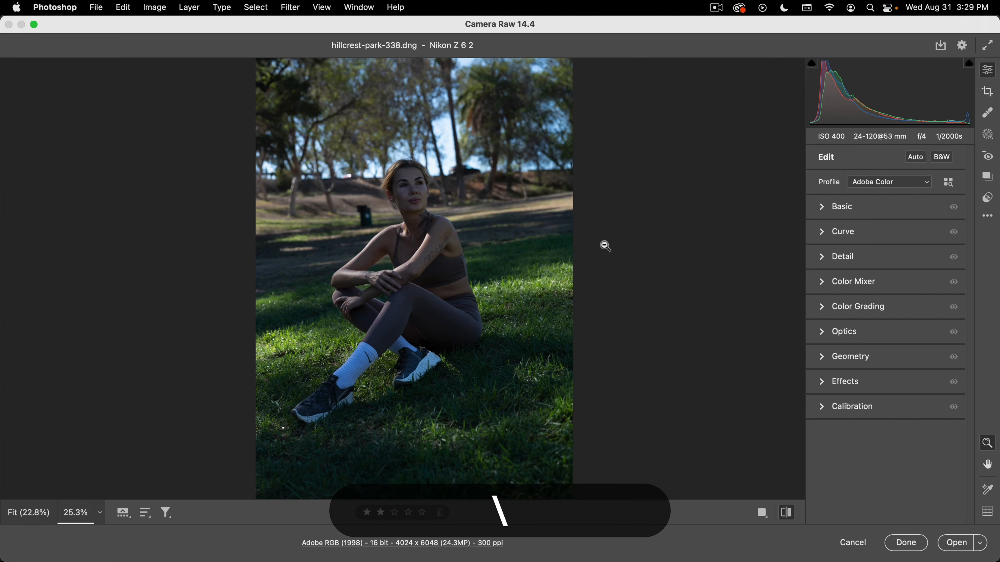
{"action": "key", "text": "backslash"}
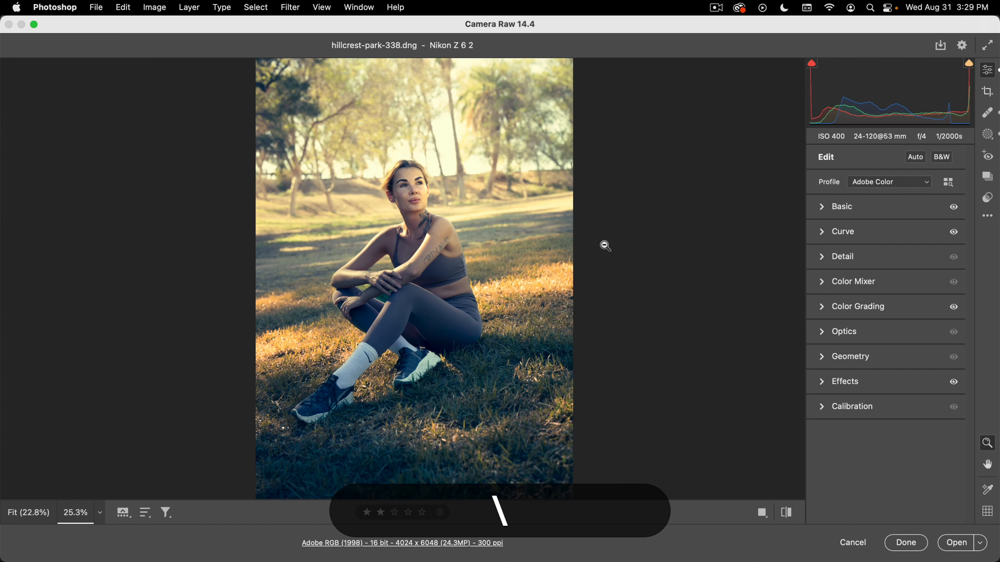
{"action": "key", "text": "backslash"}
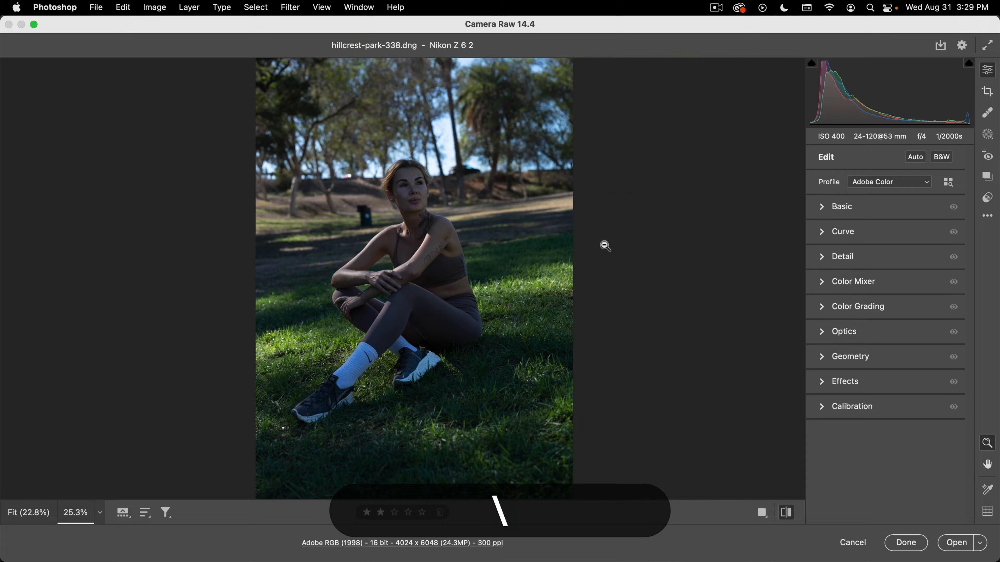